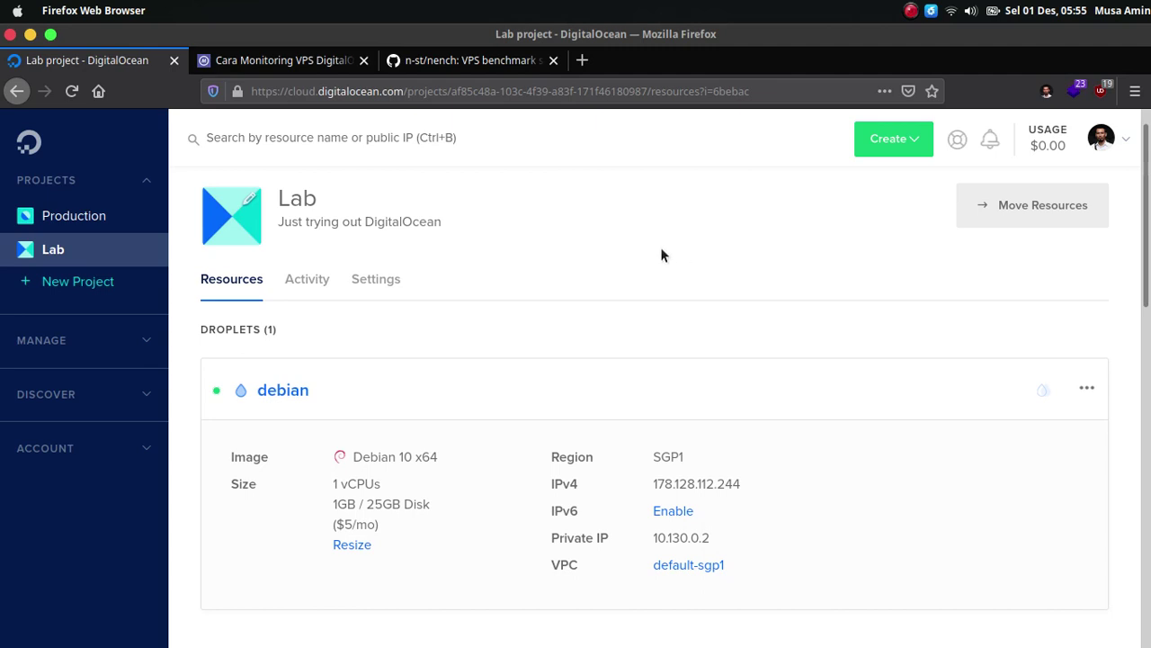
# - Open the debian Droplet from the Lab project's resources
pyautogui.scroll(-2, 663, 255)
pyautogui.scroll(1, 585, 285)
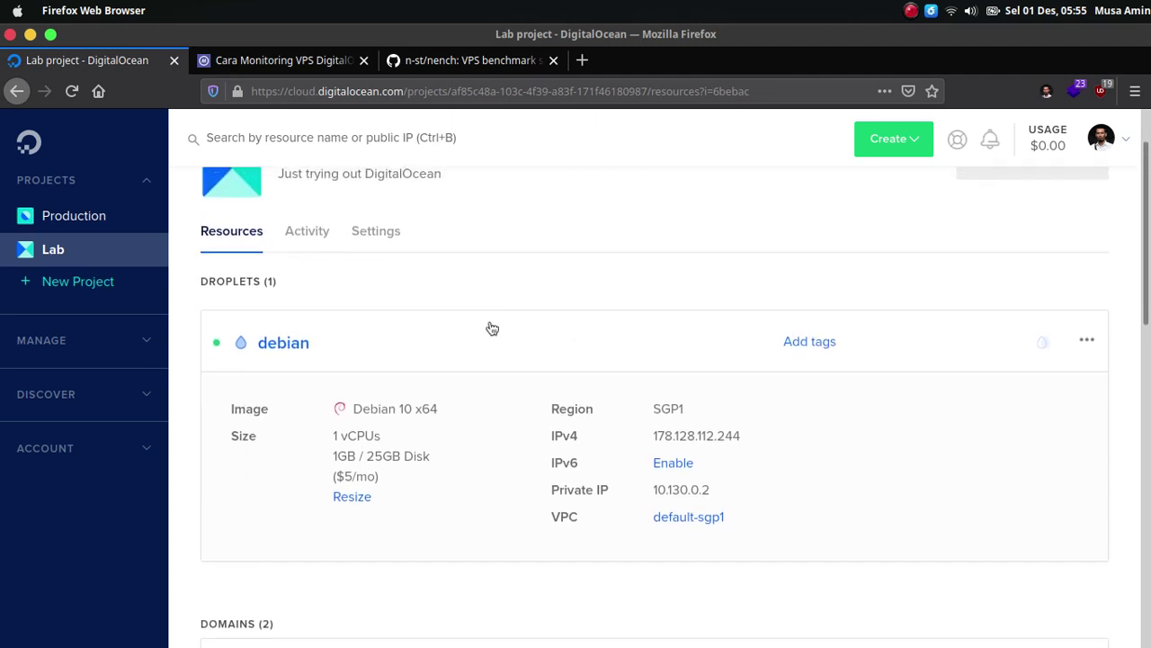
pyautogui.click(286, 343)
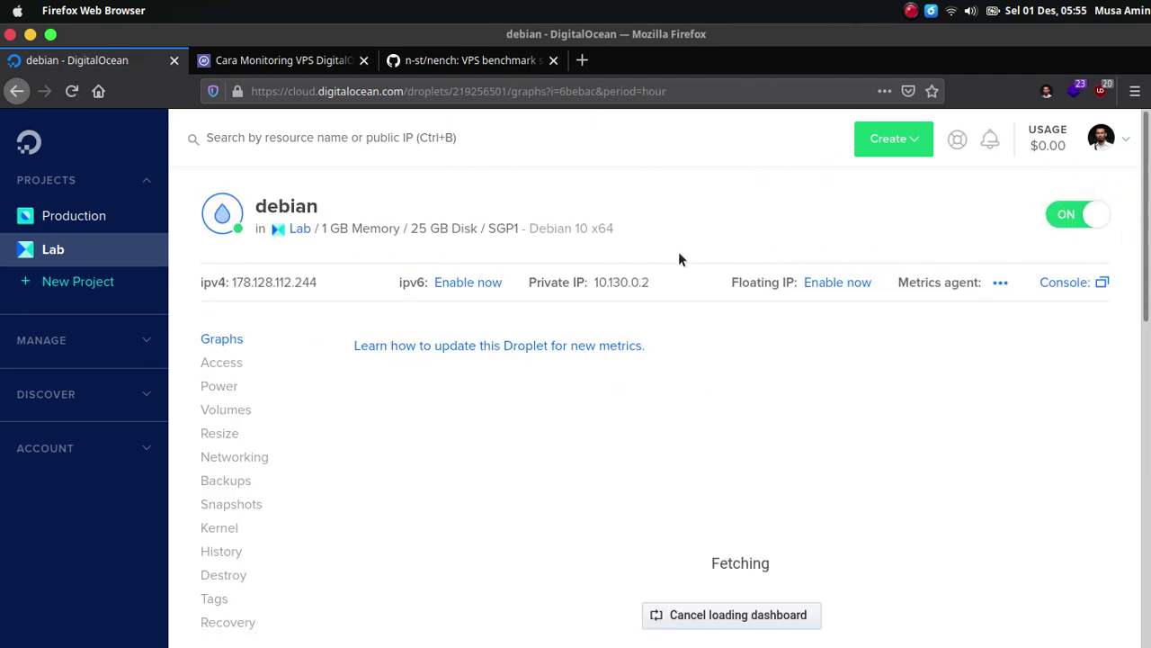
# - Review the Droplet's Bandwidth, CPU Usage and Disk I/O graphs for the last hour and refresh them
pyautogui.scroll(-2, 678, 251)
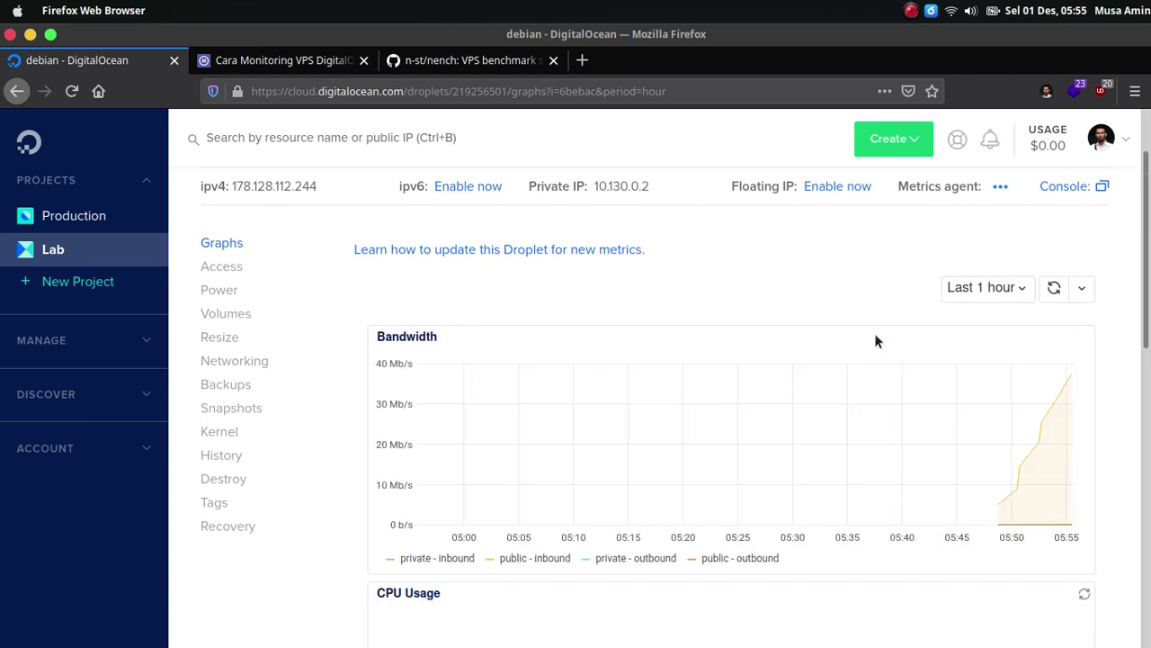
pyautogui.scroll(-1, 1142, 278)
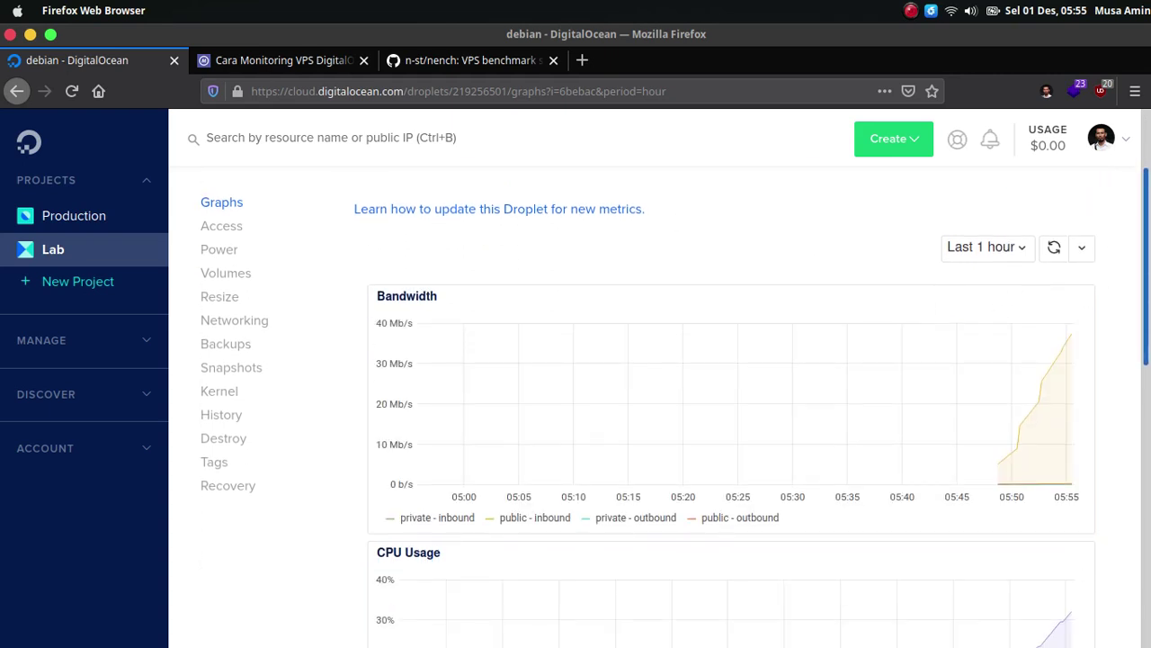
pyautogui.scroll(-5, 674, 404)
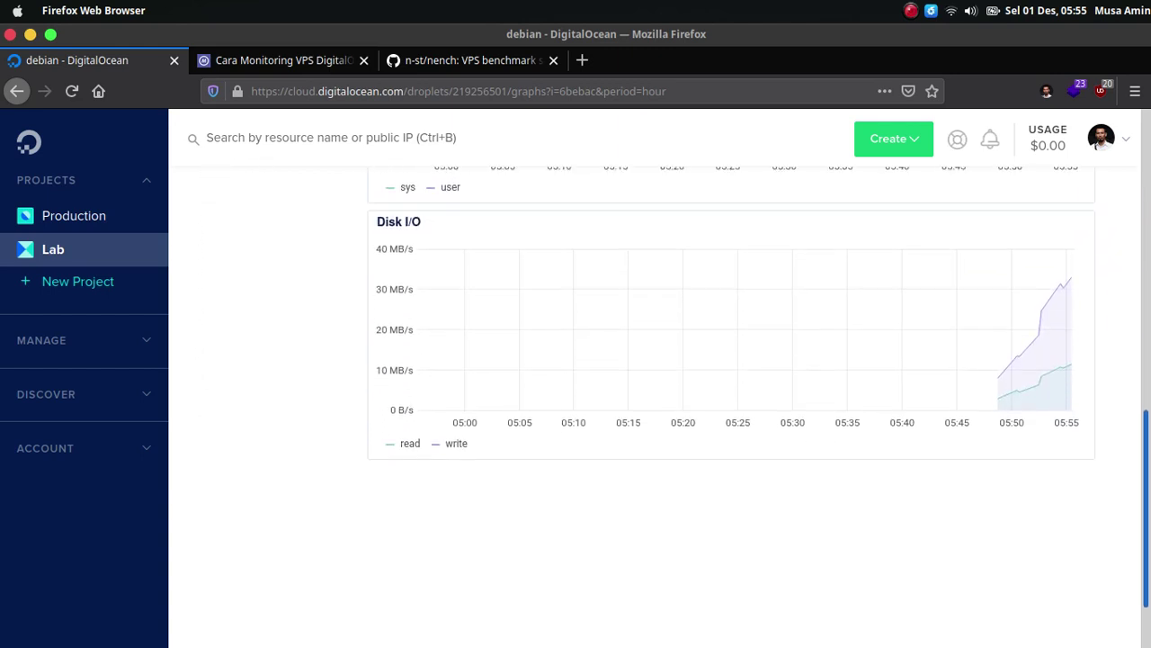
pyautogui.scroll(6, 675, 405)
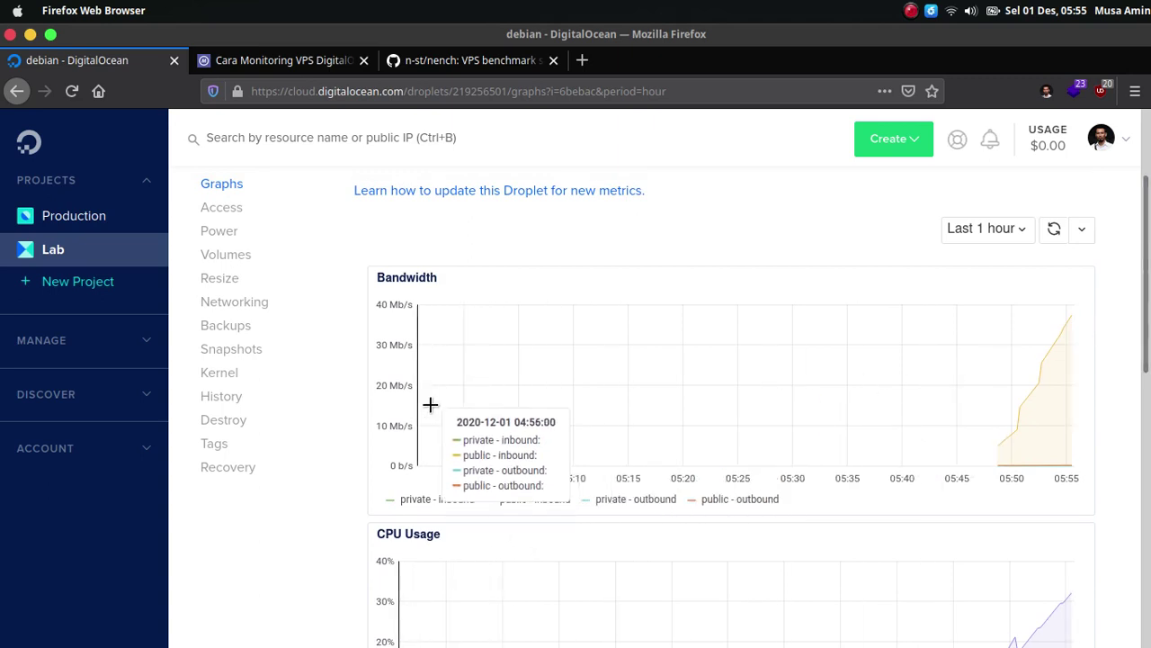
pyautogui.click(1054, 236)
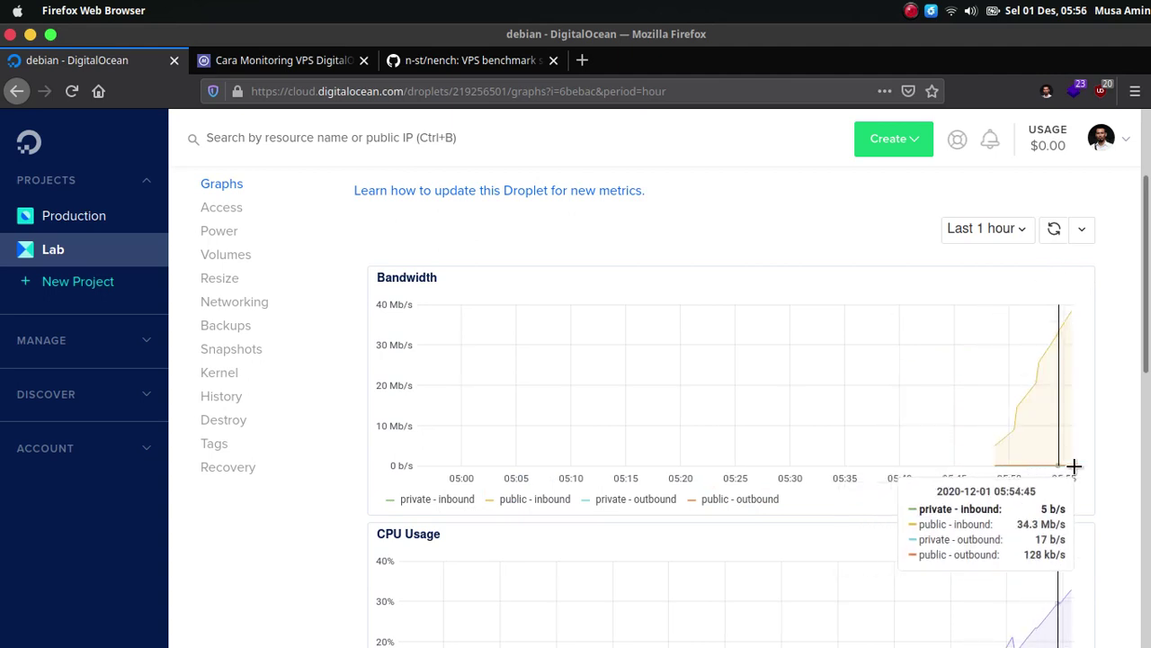
# - Switch to the terminal, clear it and rerun the previous nench.sh benchmark command that logs to nench.log
pyautogui.moveTo(693, 631)
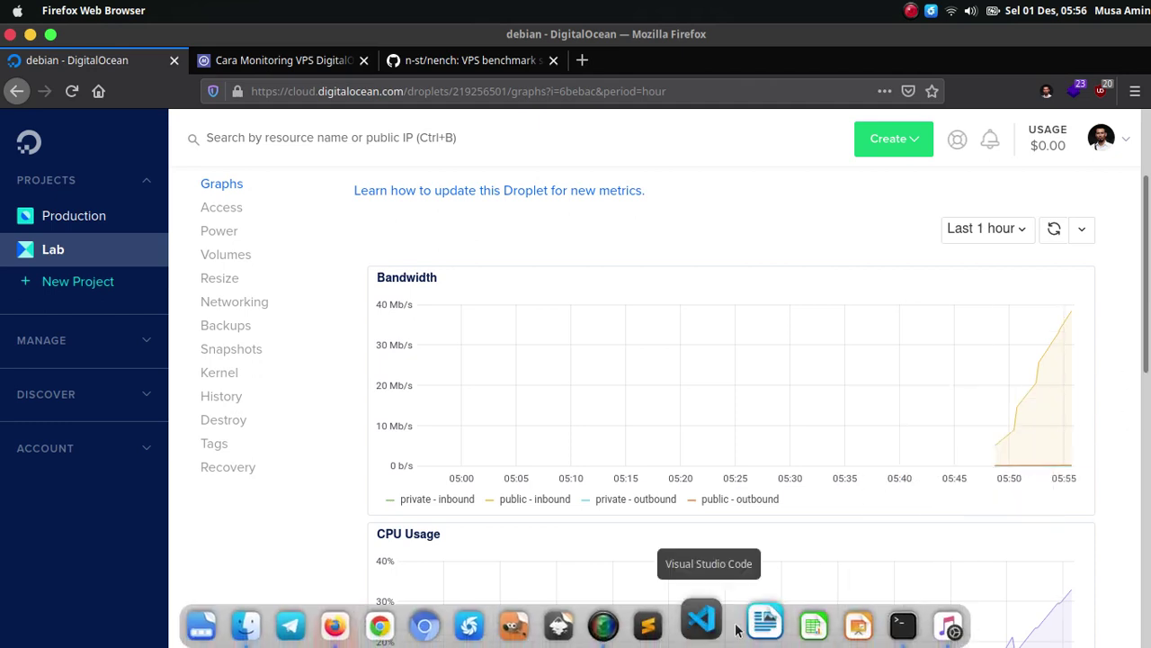
pyautogui.click(886, 621)
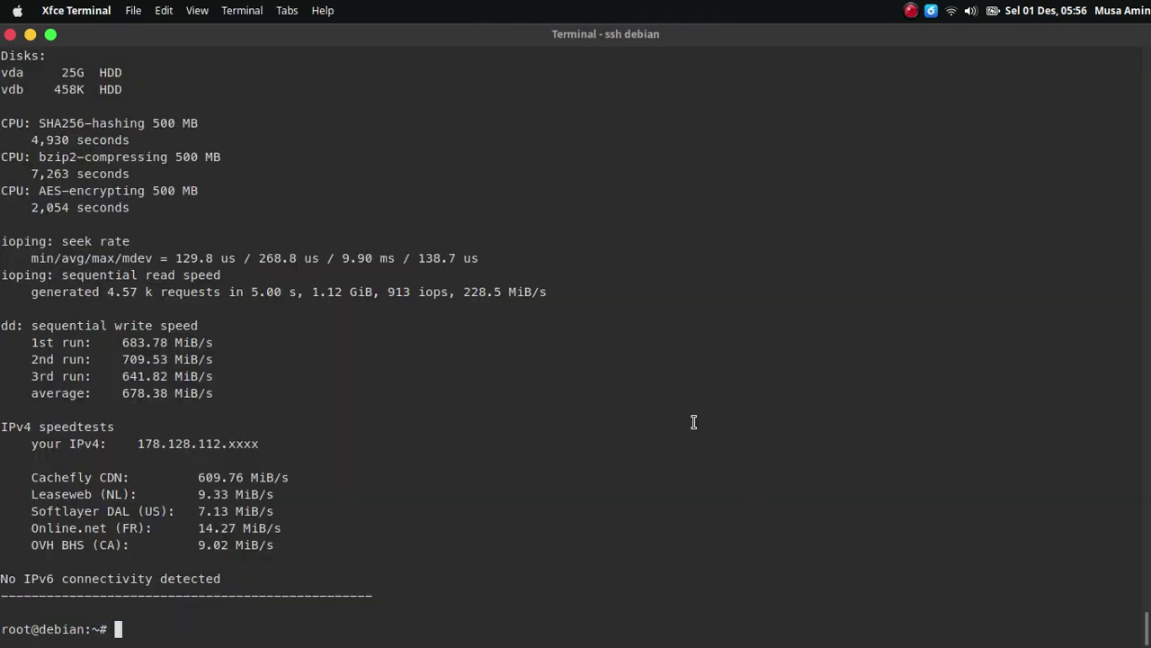
pyautogui.hotkey('ctrl', 'l')
pyautogui.press('Up')
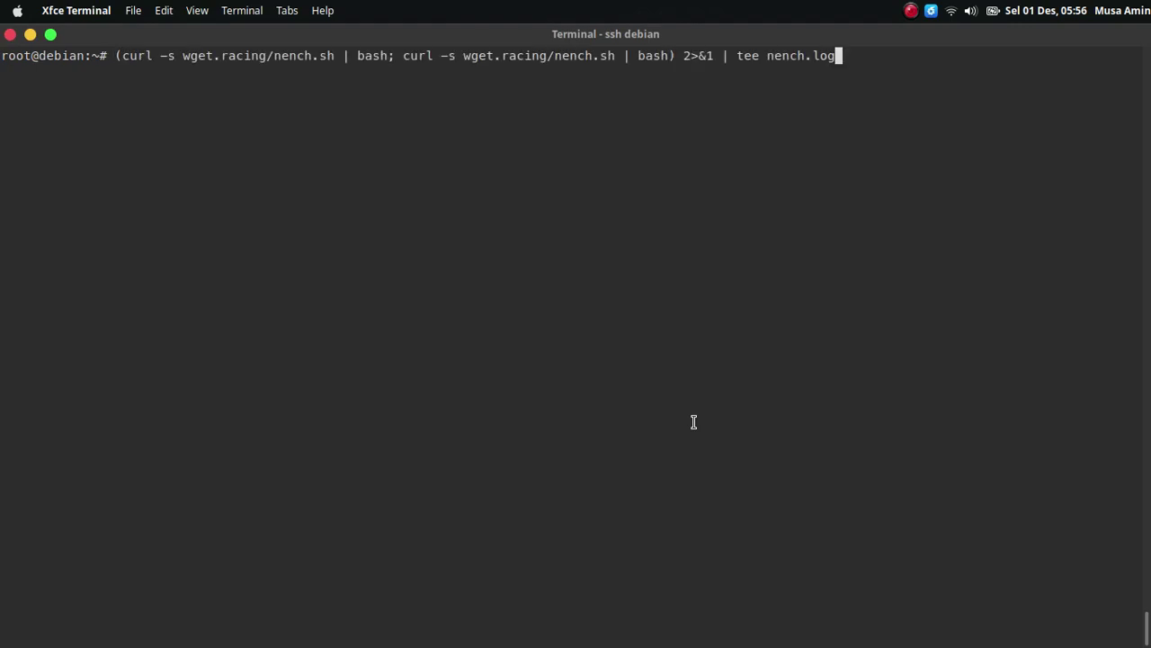
pyautogui.press('Return')
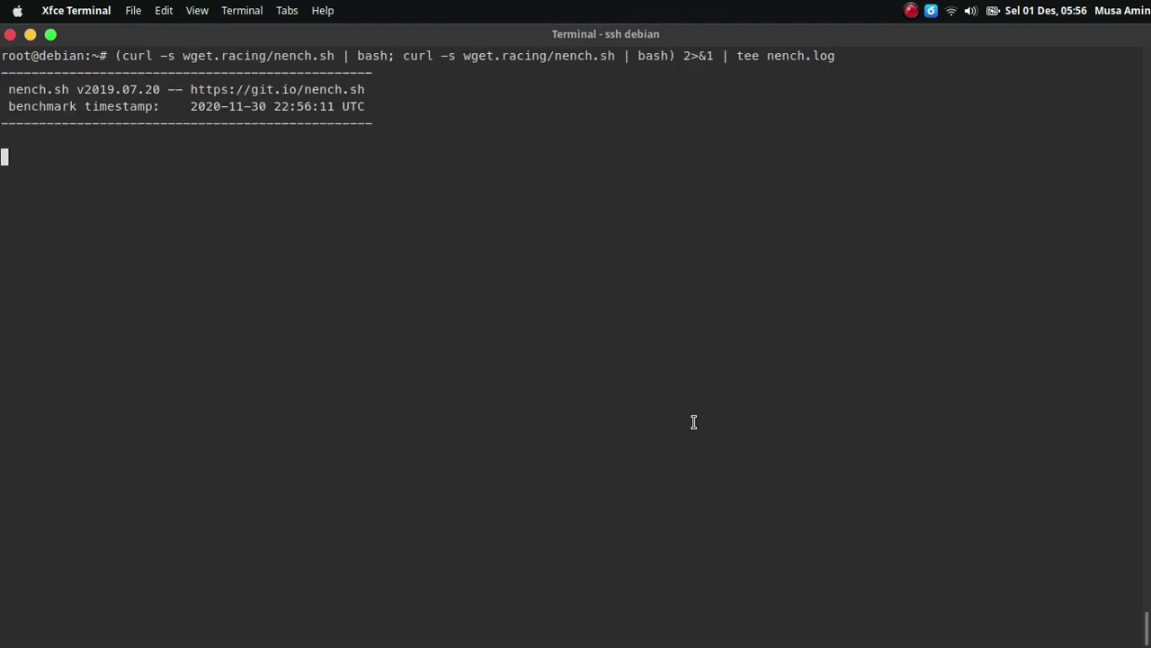
# - Return to Firefox and examine the debian Droplet's Bandwidth, CPU Usage and Disk I/O graphs while the benchmark runs
pyautogui.moveTo(450, 620)
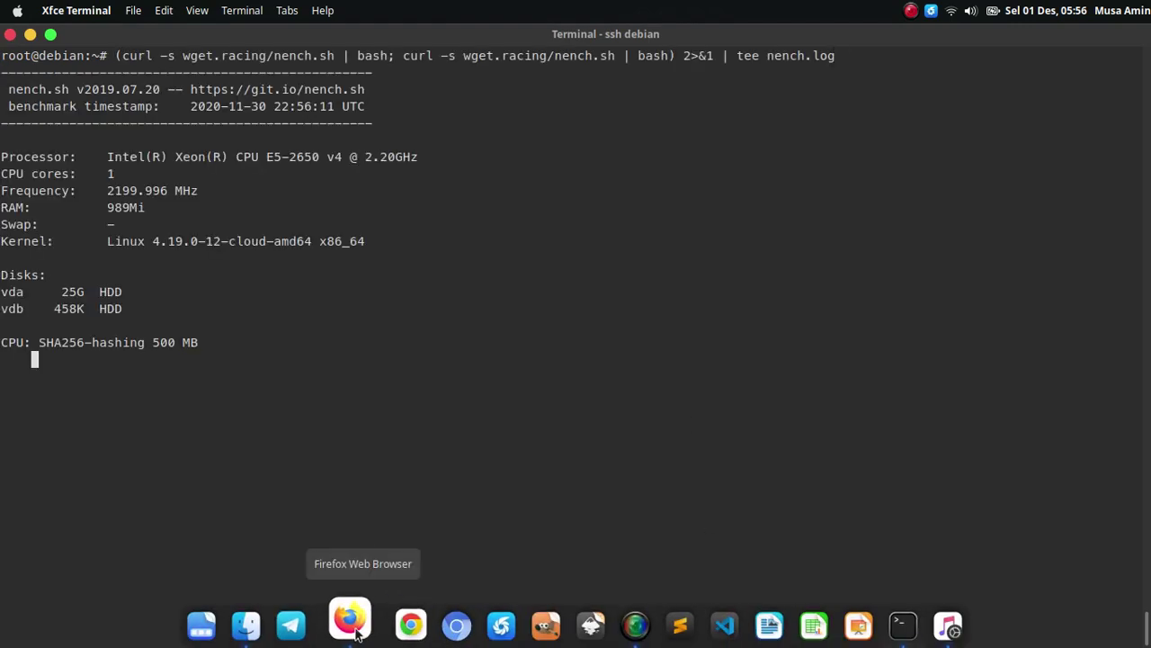
pyautogui.click(351, 622)
pyautogui.scroll(-2, 1084, 301)
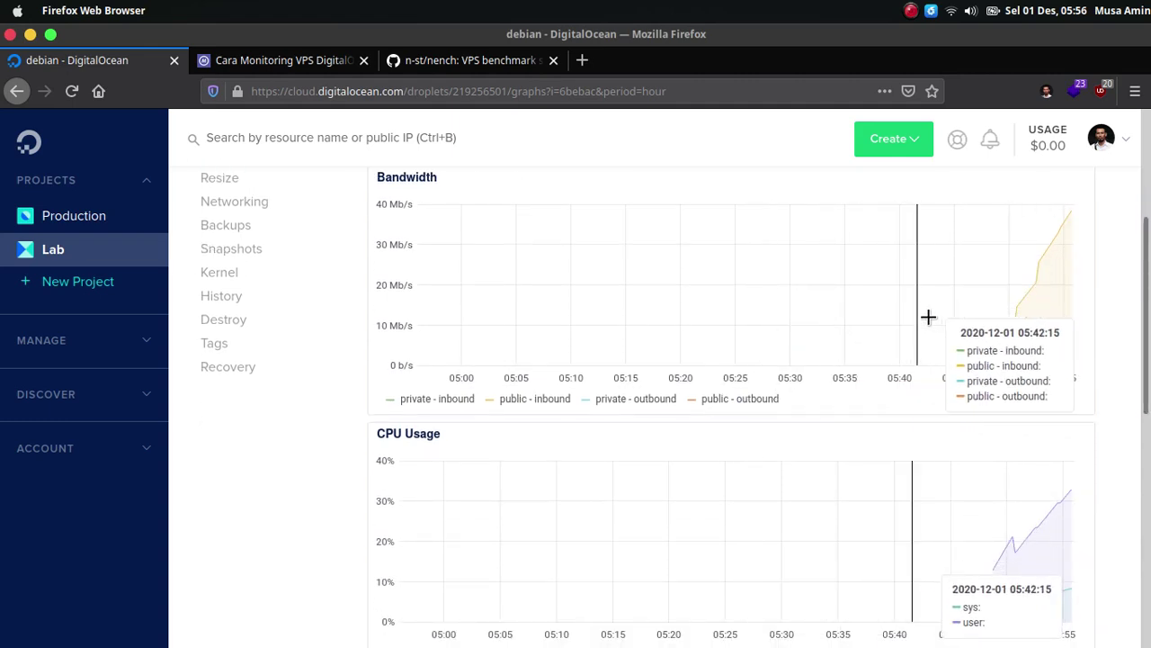
pyautogui.scroll(2, 1043, 306)
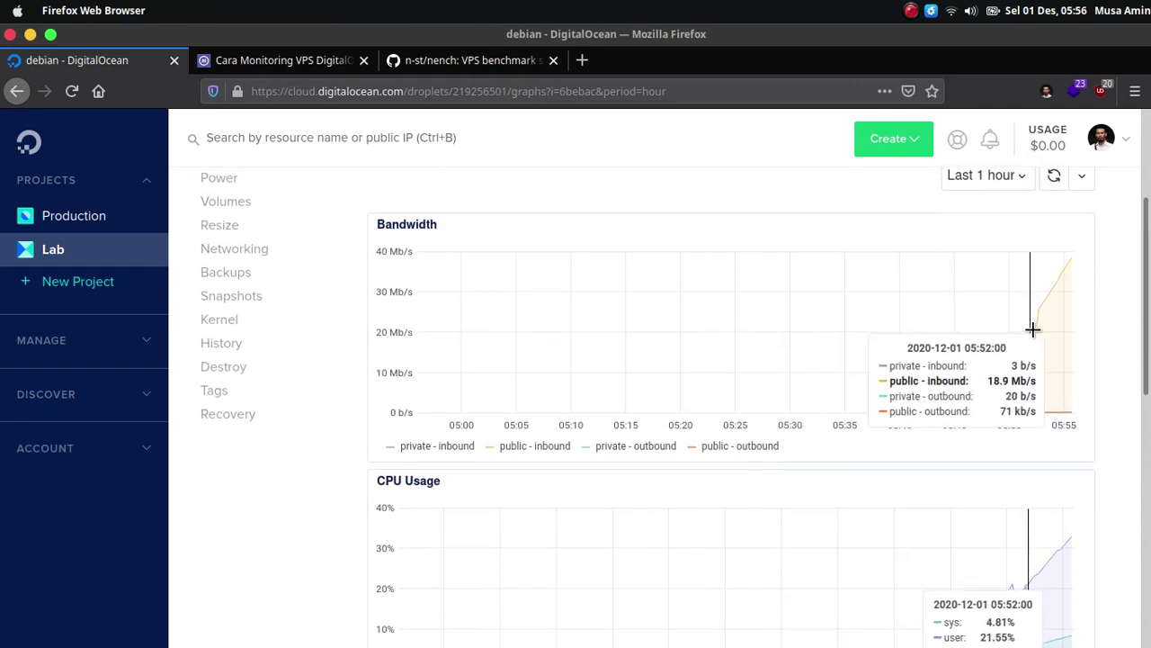
pyautogui.scroll(-8, 1033, 329)
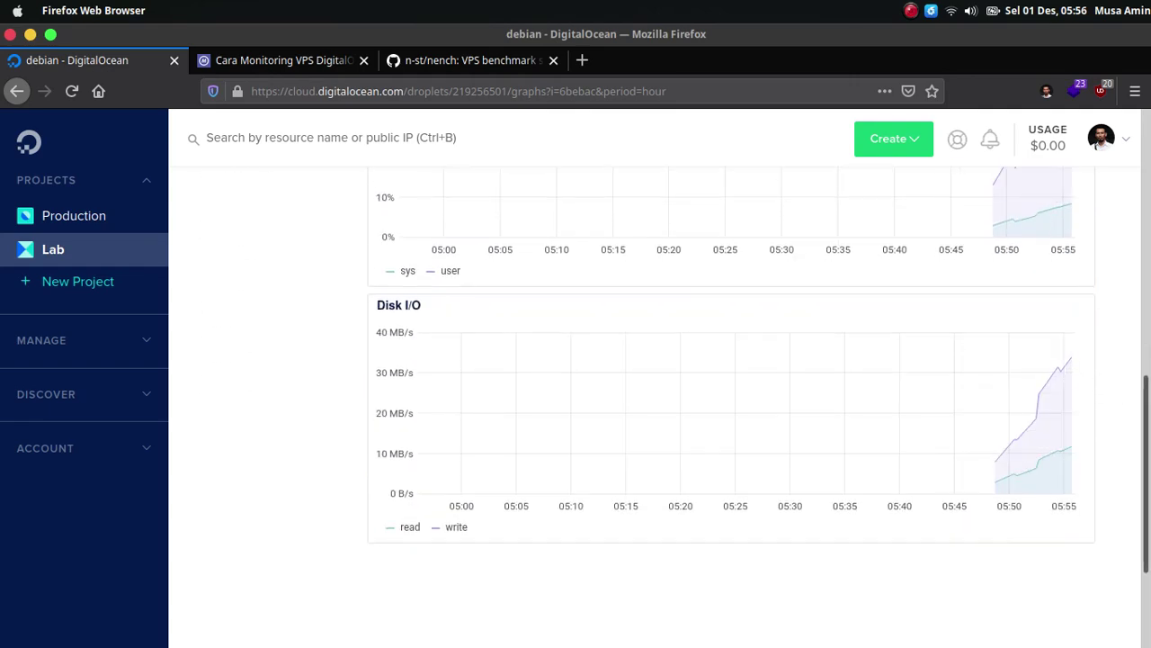
pyautogui.scroll(12, 1079, 315)
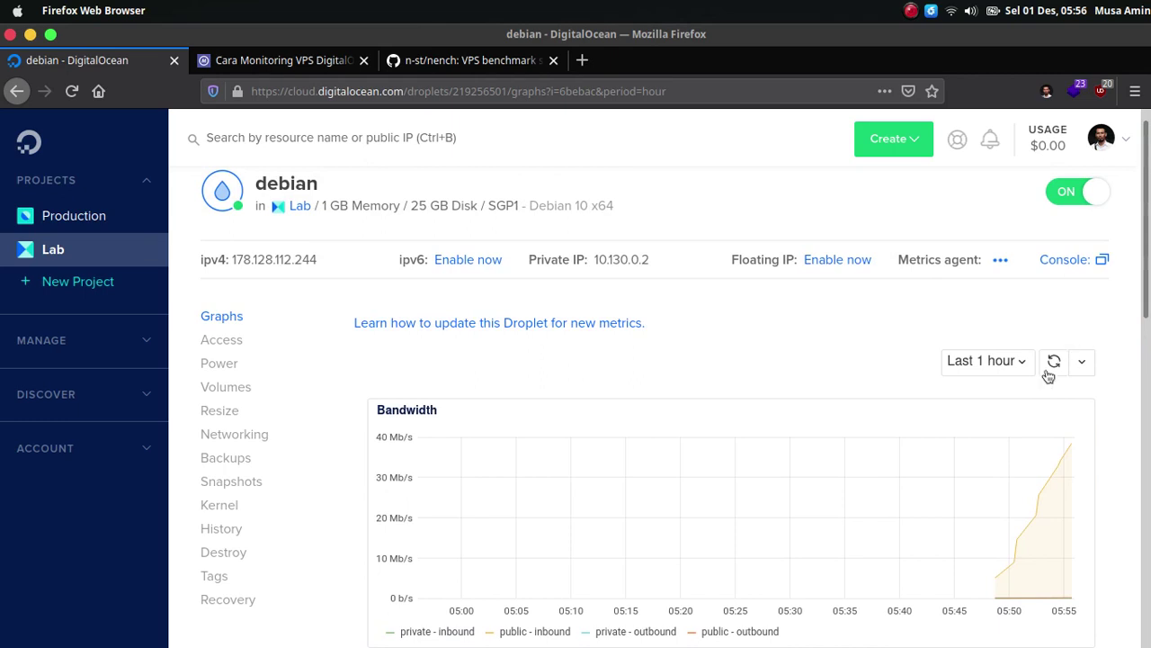
pyautogui.scroll(-3, 1146, 293)
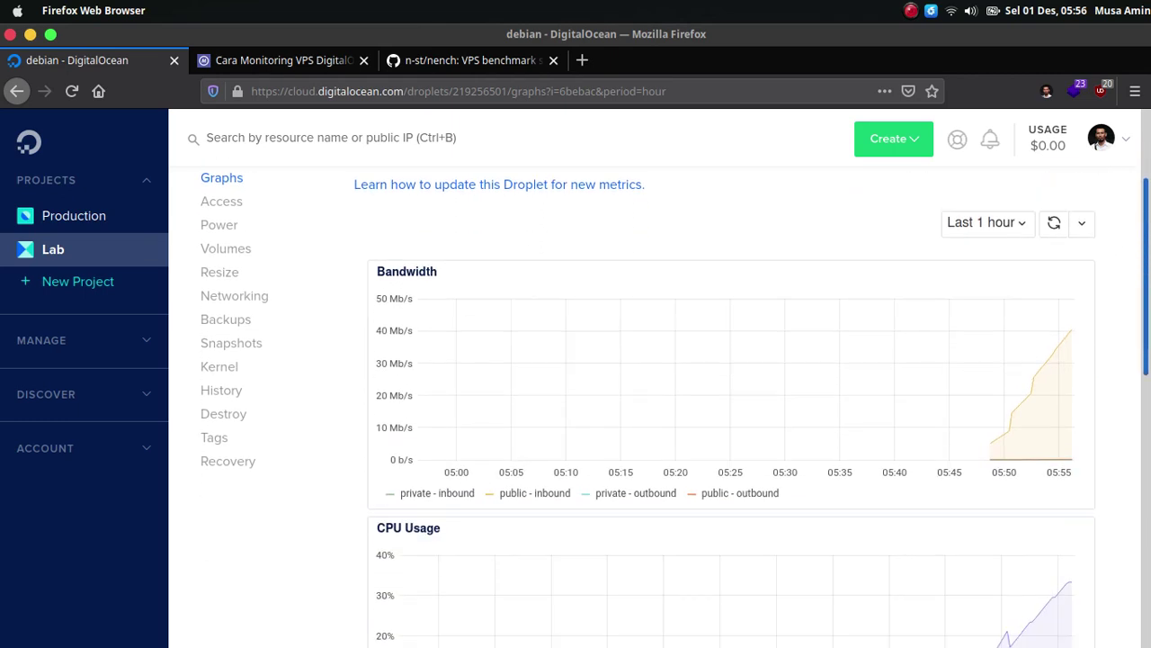
pyautogui.moveTo(1147, 336); pyautogui.dragTo(1148, 272)
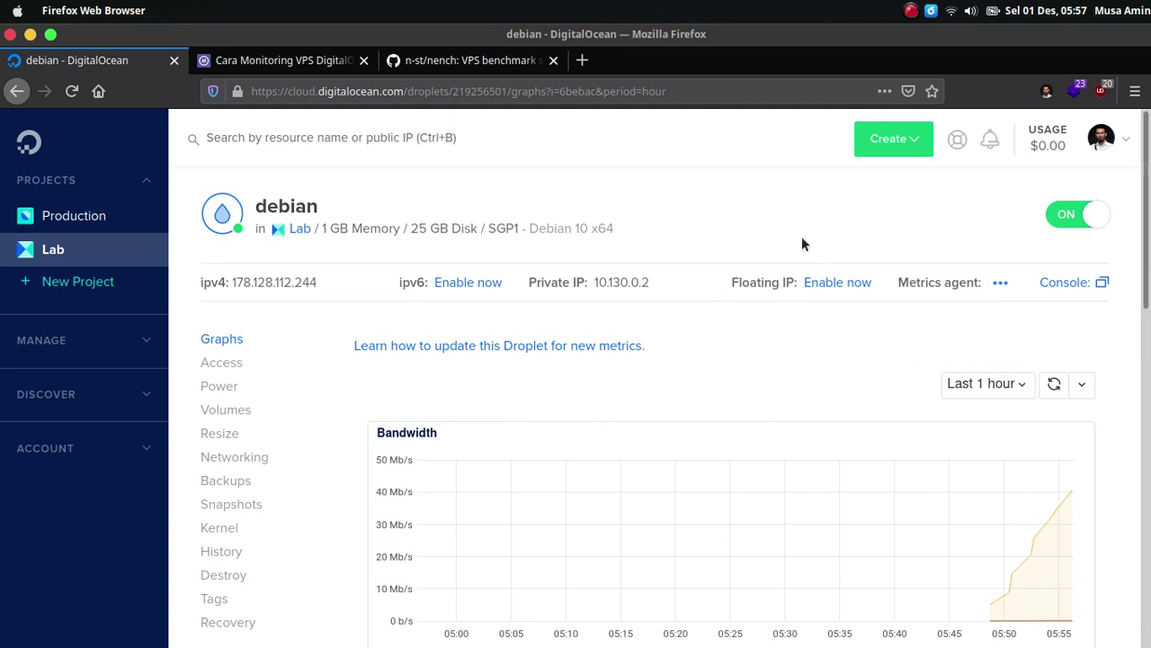
# - Open the Droplet creation page in a new tab, examine the Monitoring choice under additional options, and close the page
pyautogui.click(883, 151)
pyautogui.rightClick(879, 185)
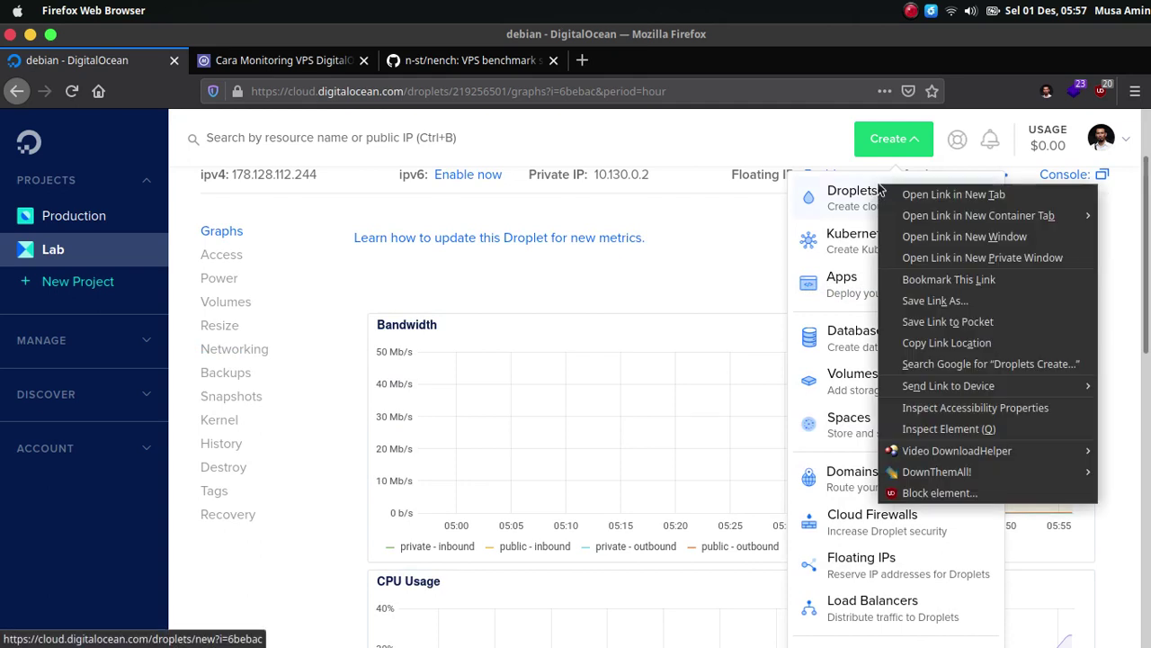
pyautogui.click(895, 197)
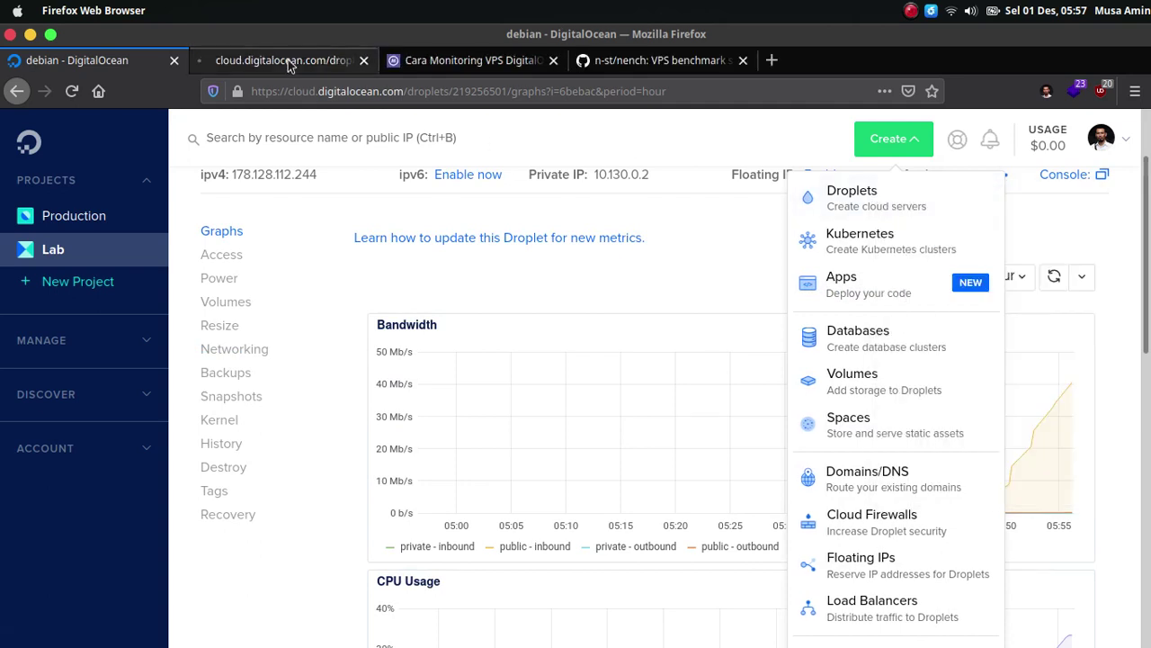
pyautogui.click(283, 60)
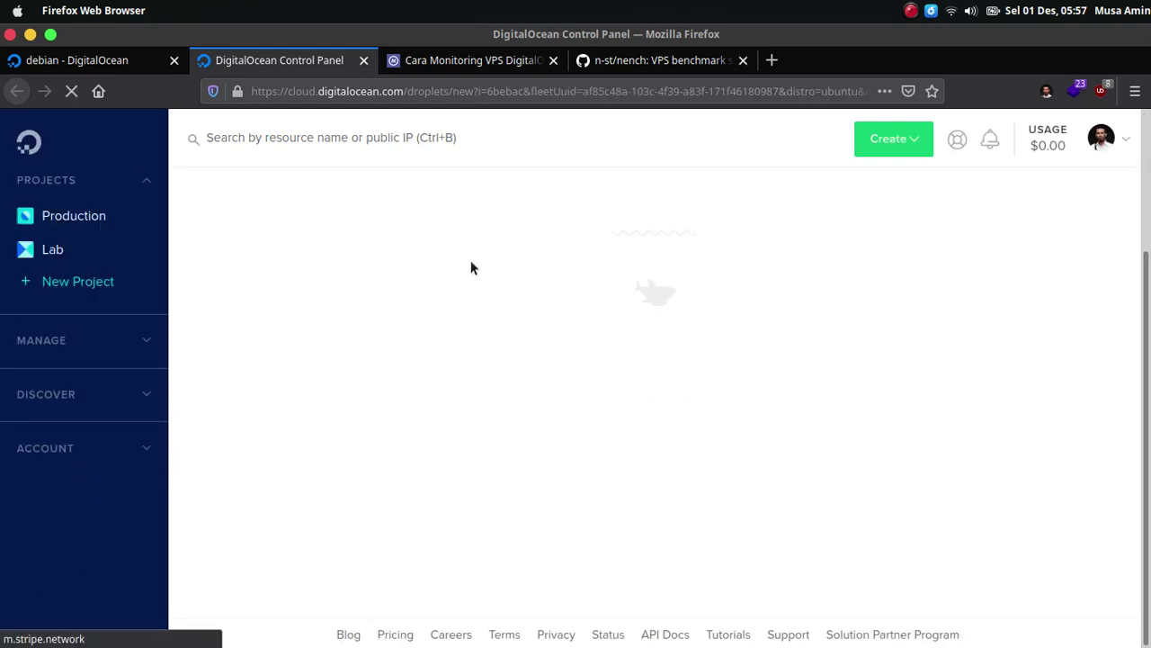
pyautogui.scroll(-2, 476, 268)
pyautogui.scroll(-15, 476, 265)
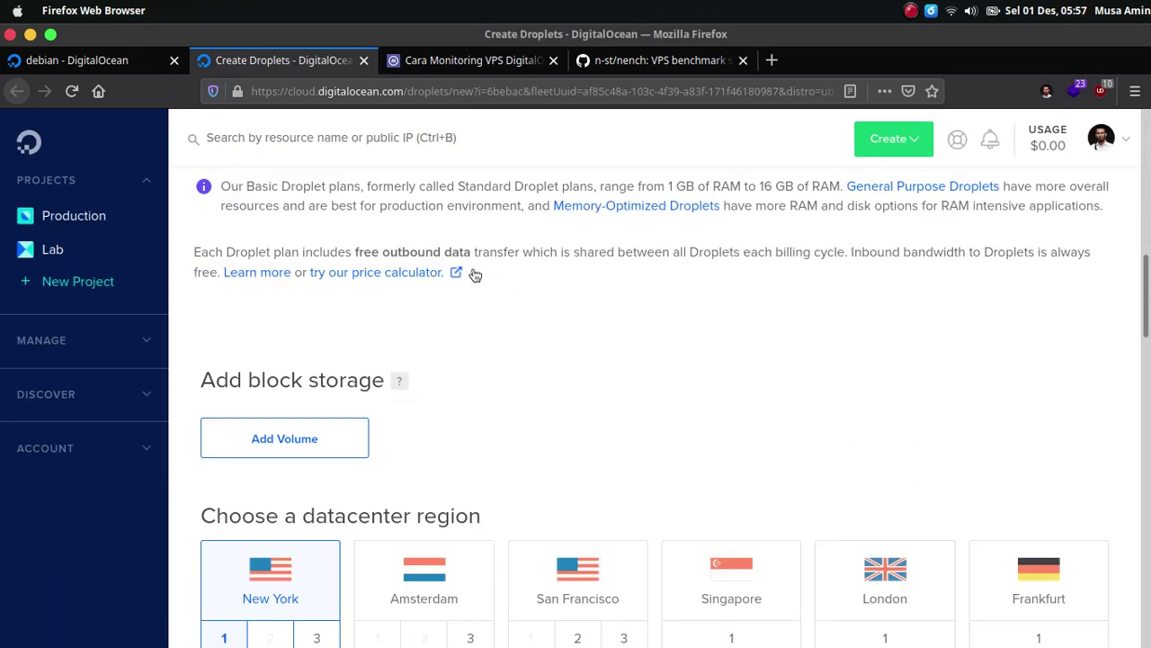
pyautogui.scroll(-3, 477, 273)
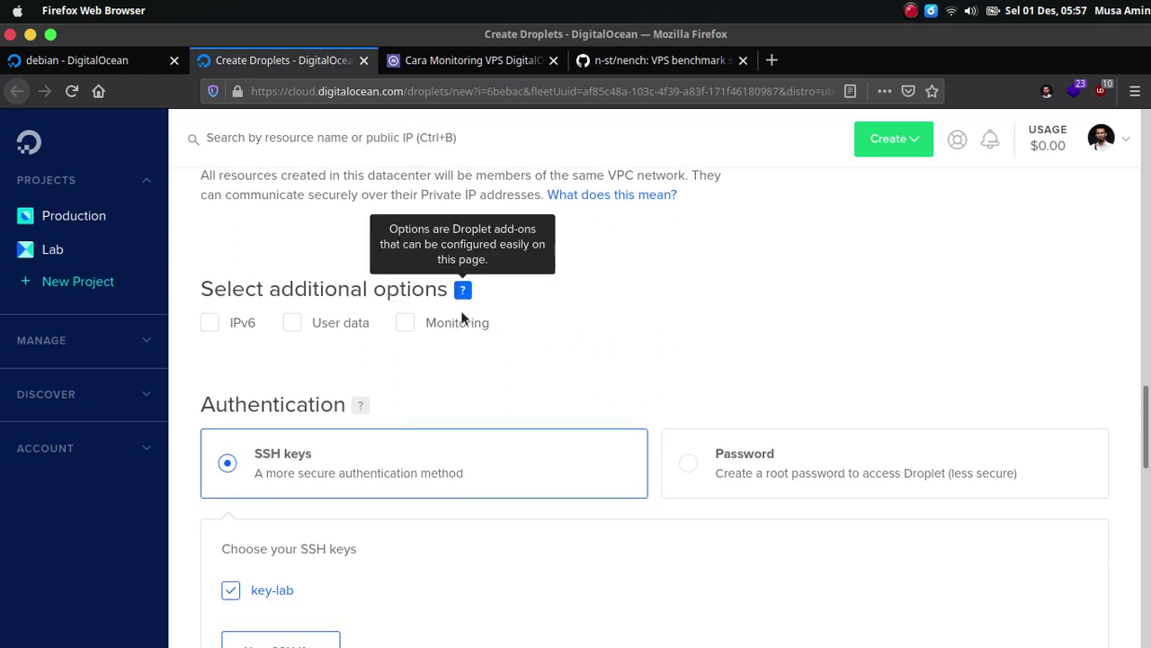
pyautogui.moveTo(443, 333)
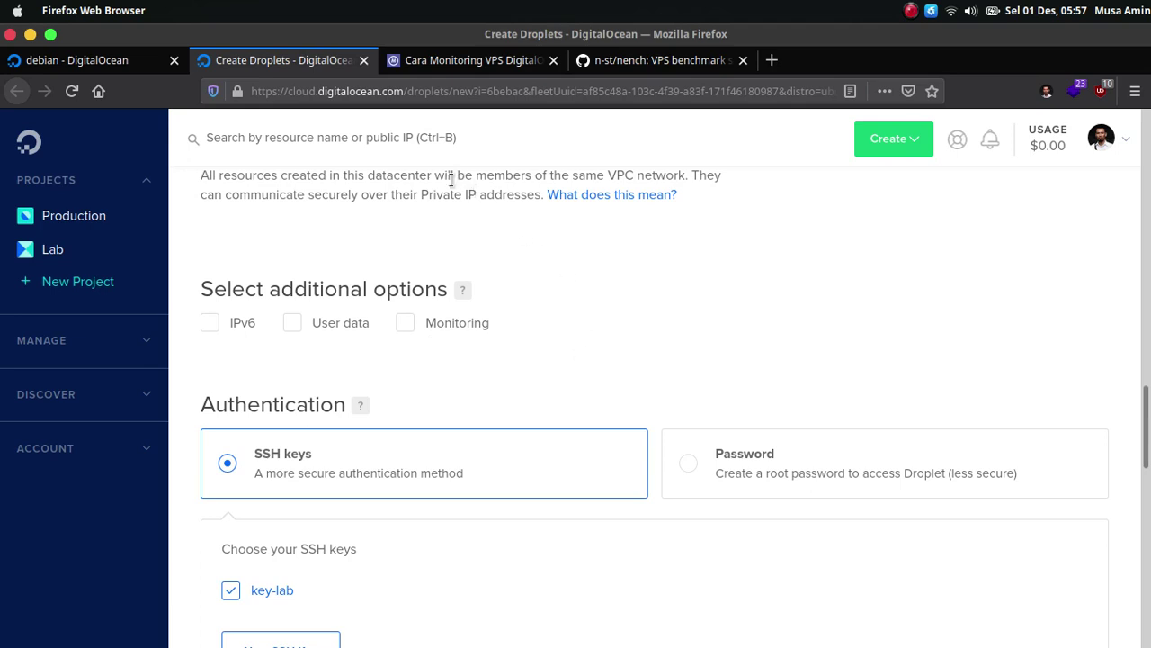
pyautogui.click(363, 60)
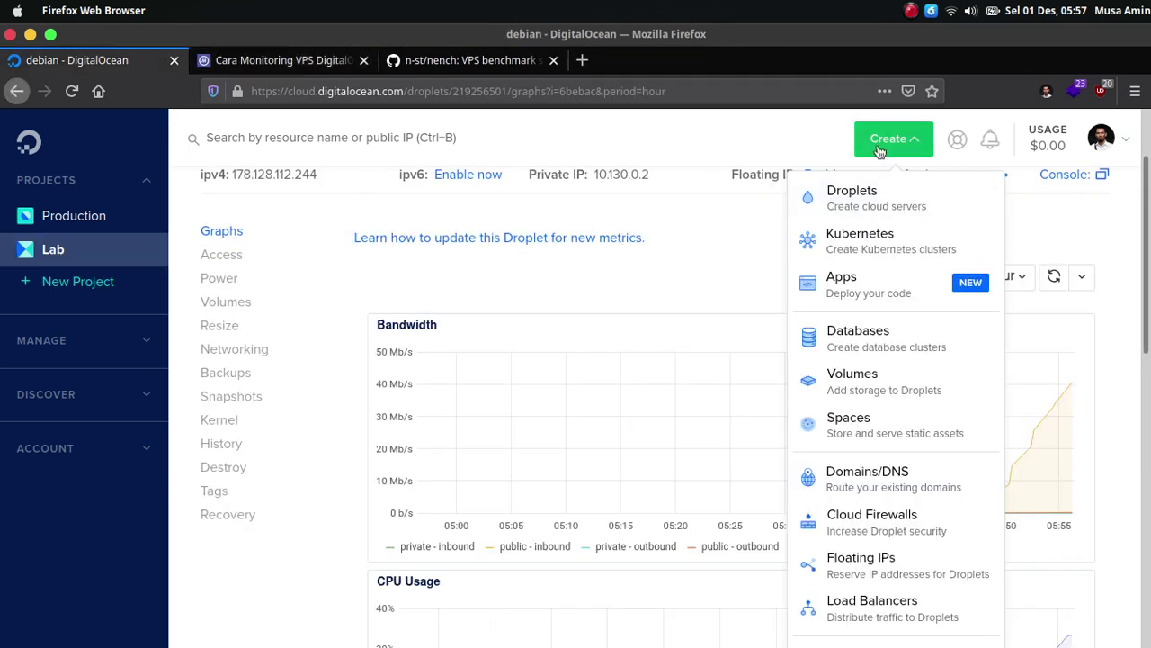
pyautogui.click(761, 217)
# - Switch to the terminal, stop the running benchmark and clear the screen
pyautogui.moveTo(681, 640)
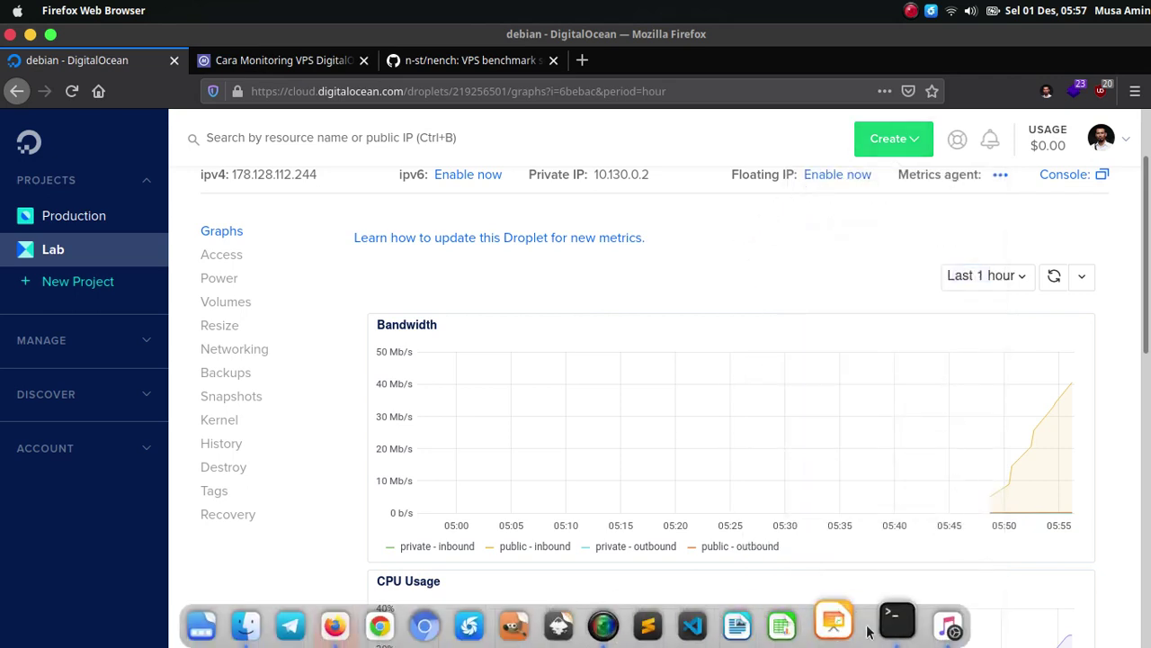
pyautogui.click(903, 625)
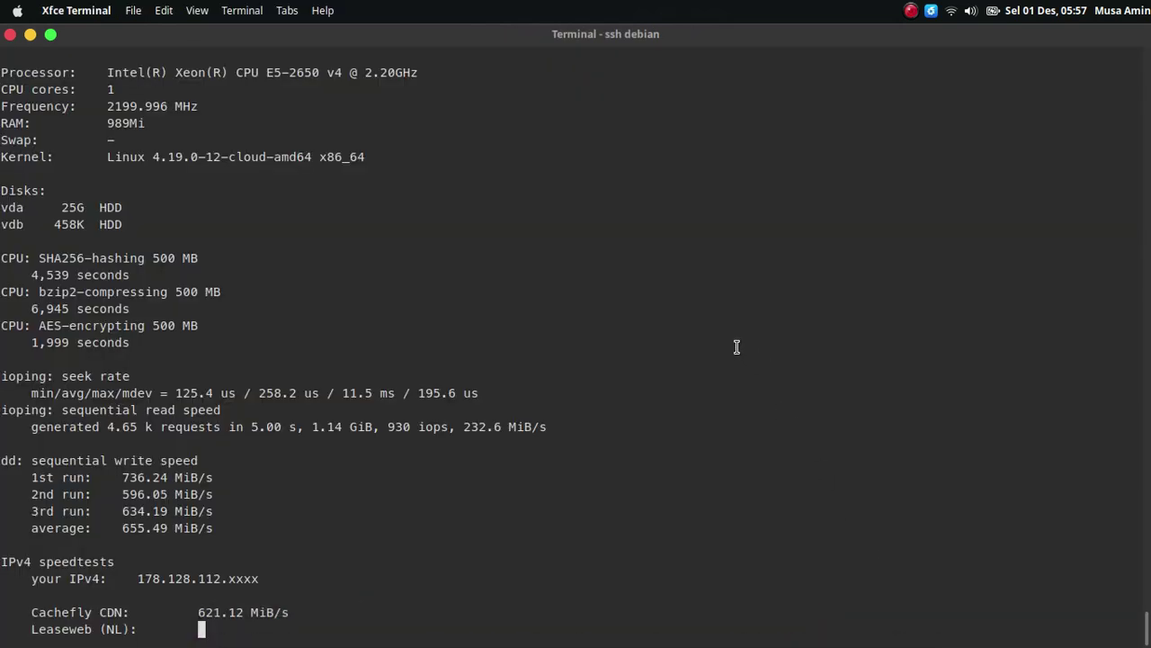
pyautogui.hotkey('ctrl', 'c')
pyautogui.hotkey('ctrl', 'l')
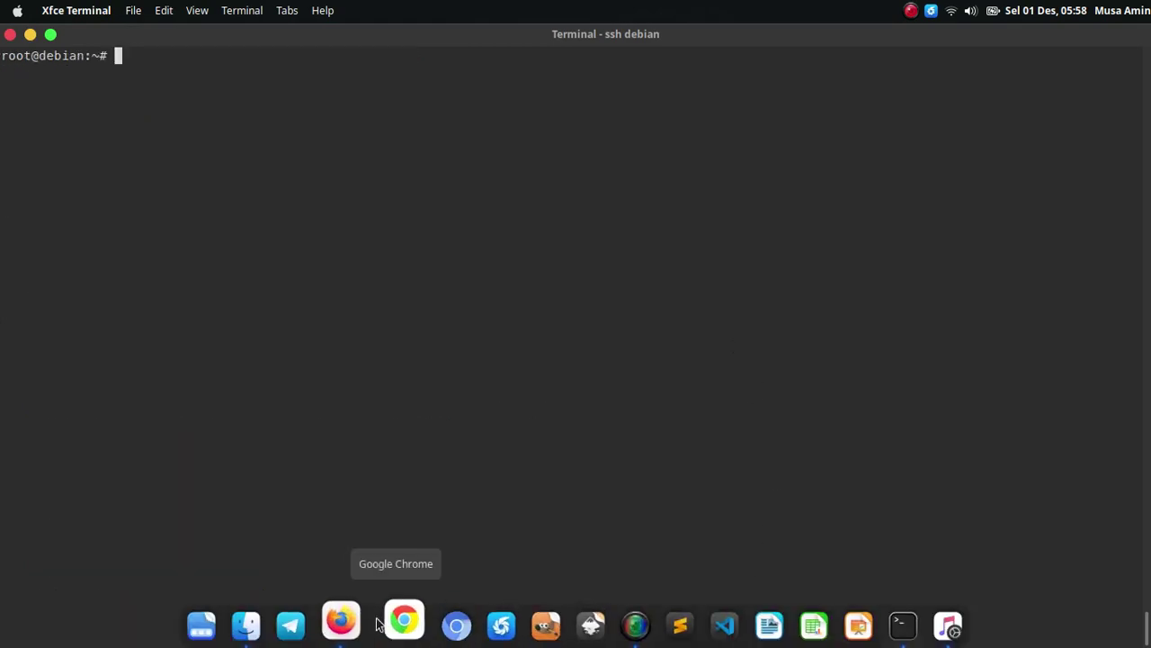
# - Return to Firefox and copy the do-agent installer download command from the "Cara Monitoring VPS DigitalOcean" article
pyautogui.click(342, 621)
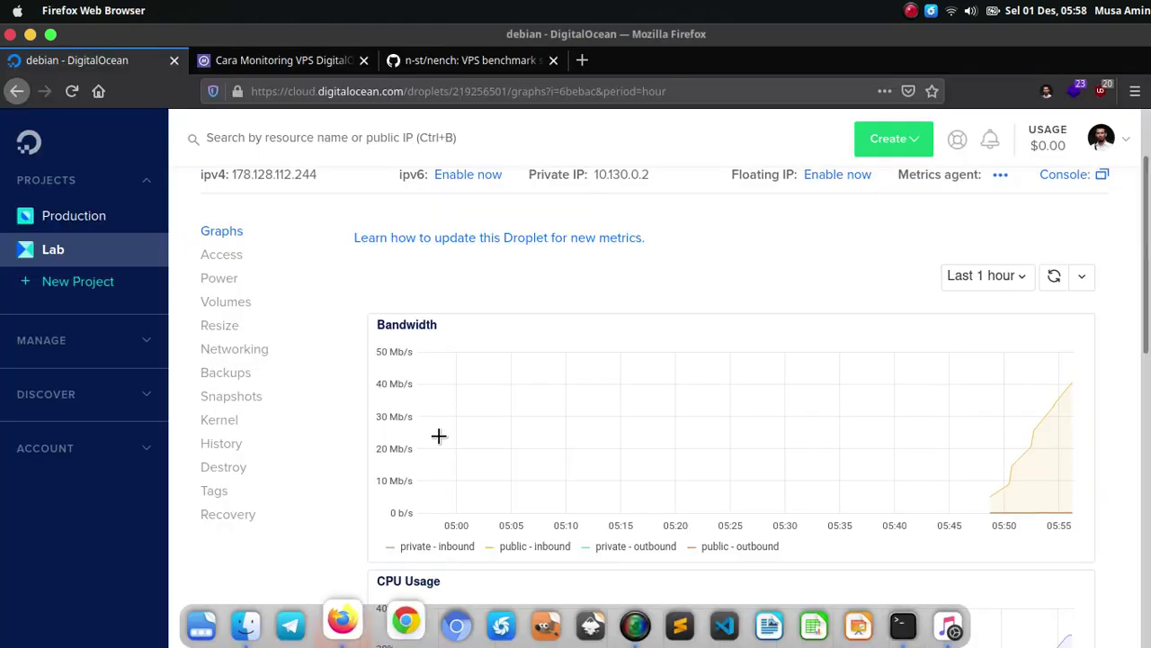
pyautogui.click(303, 65)
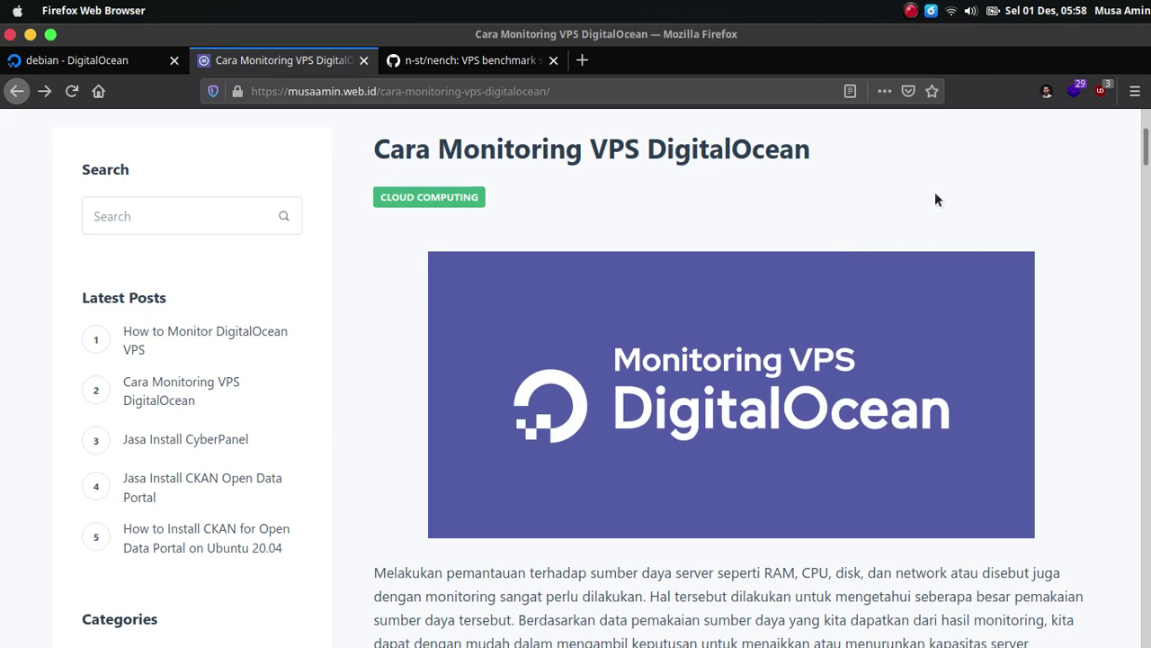
pyautogui.scroll(-6, 935, 199)
pyautogui.scroll(-5, 936, 221)
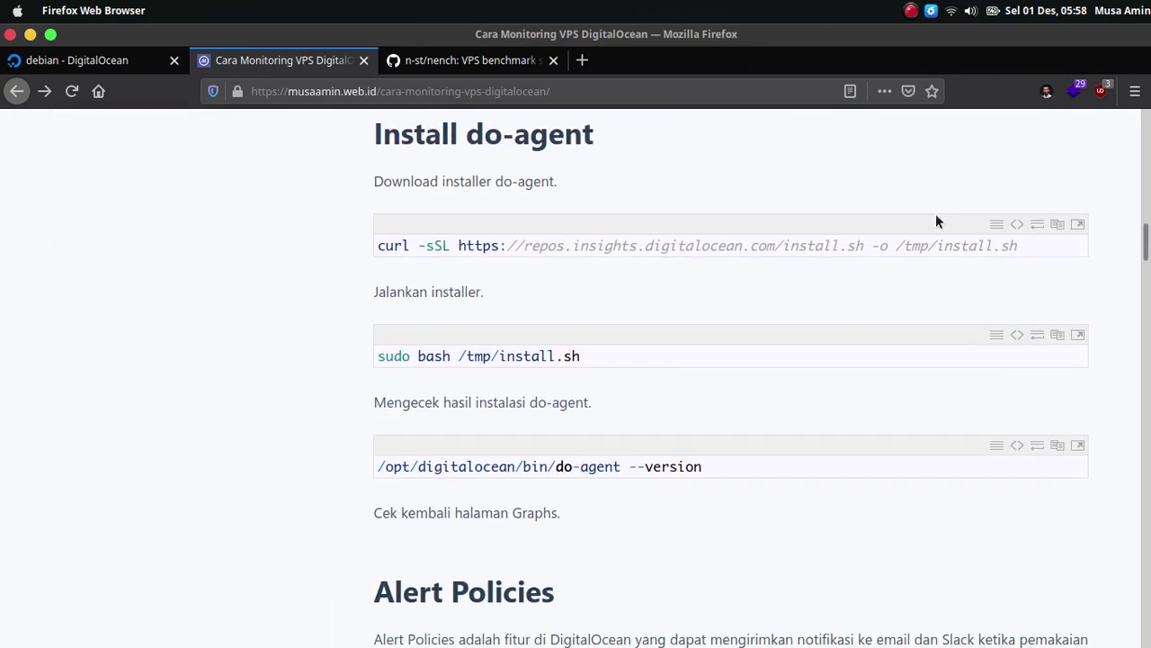
pyautogui.click(1016, 224)
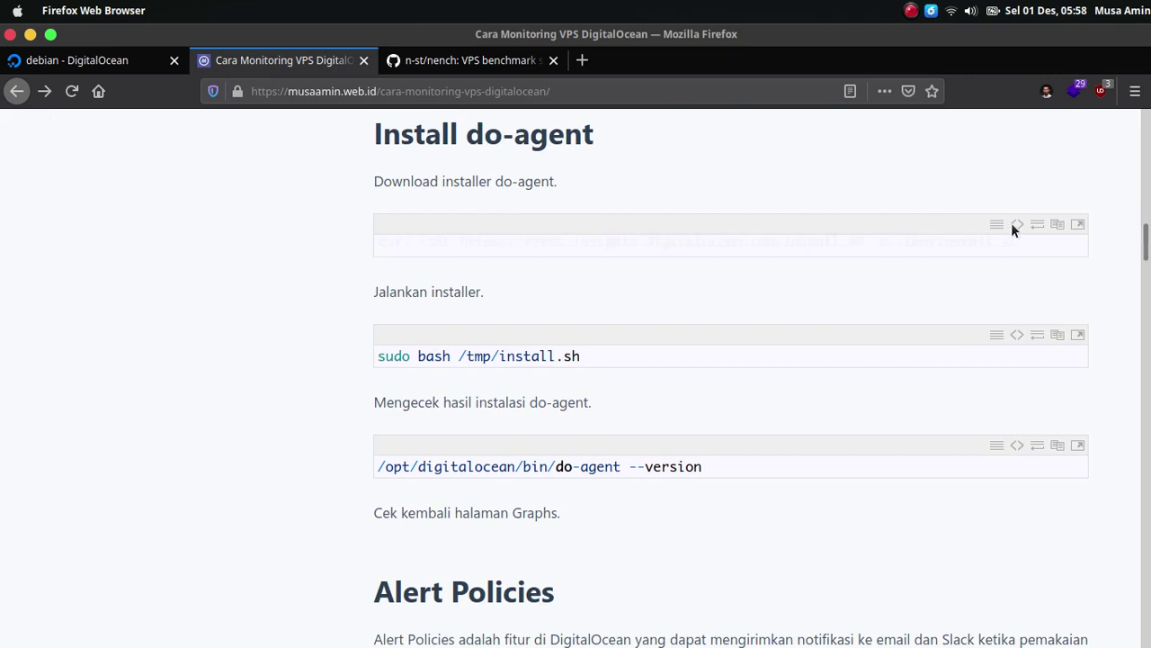
pyautogui.tripleClick(918, 243)
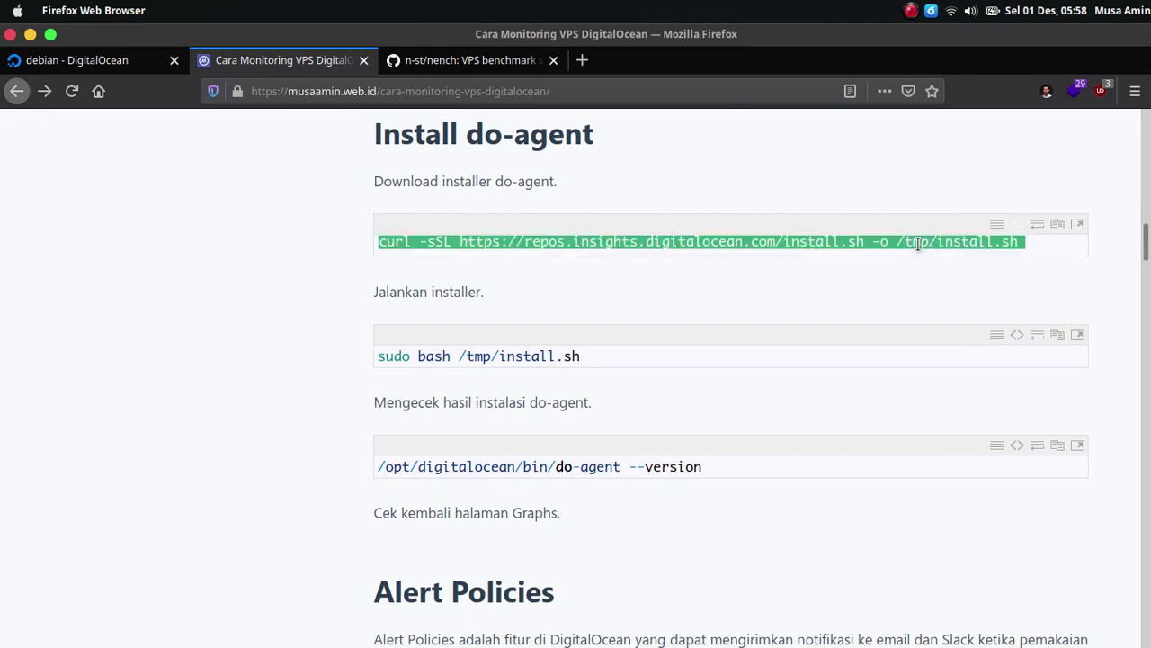
pyautogui.rightClick(917, 243)
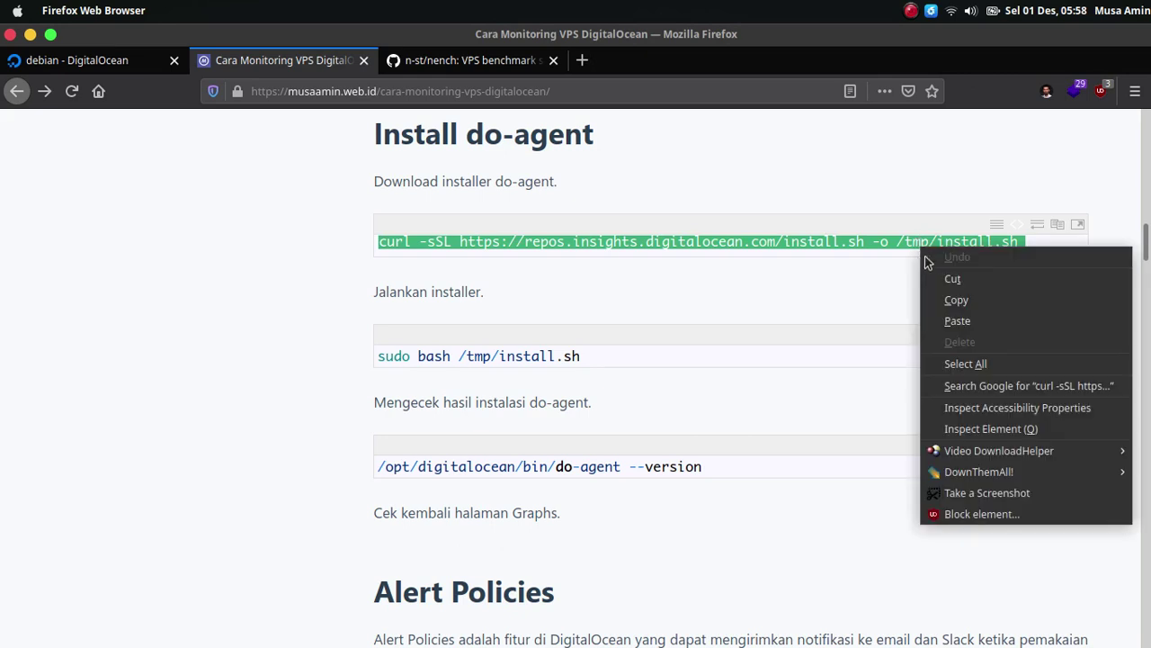
pyautogui.click(956, 300)
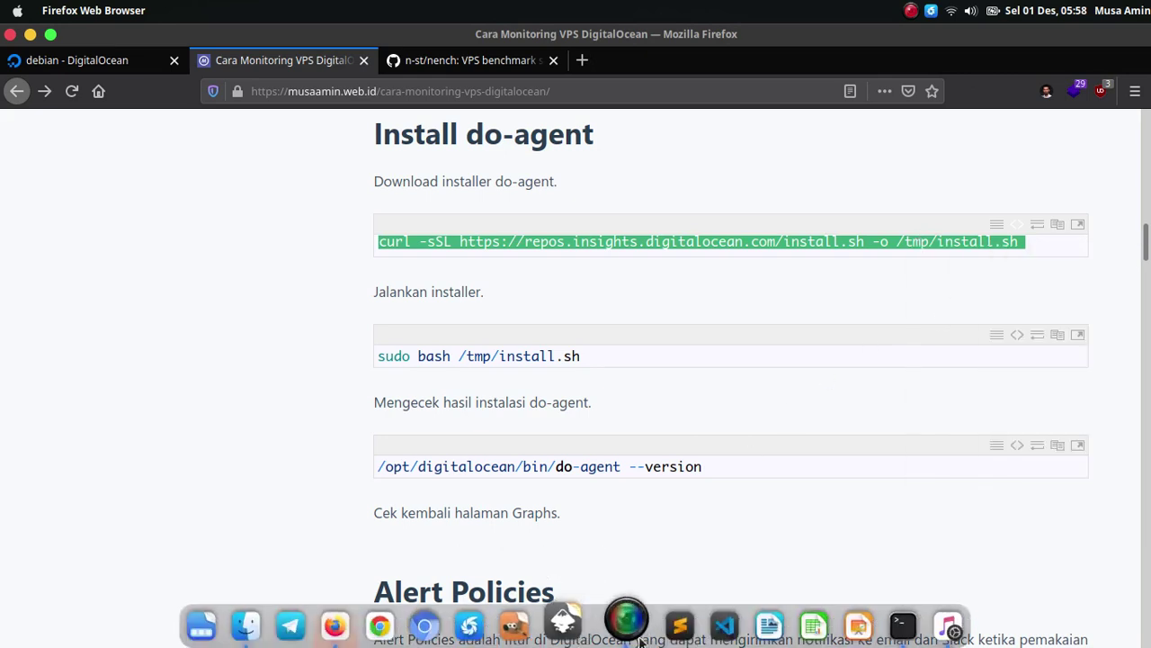
# - Switch to the terminal and run the copied curl command to download the do-agent installer to /tmp/install.sh
pyautogui.click(891, 618)
pyautogui.rightClick(681, 295)
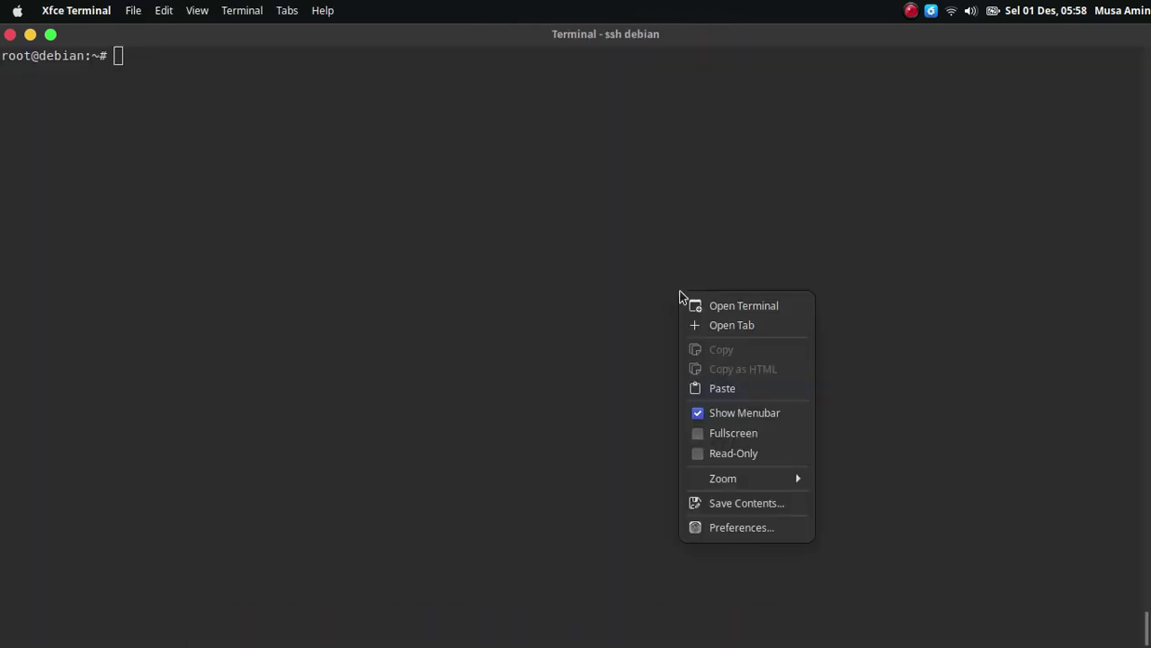
pyautogui.click(710, 388)
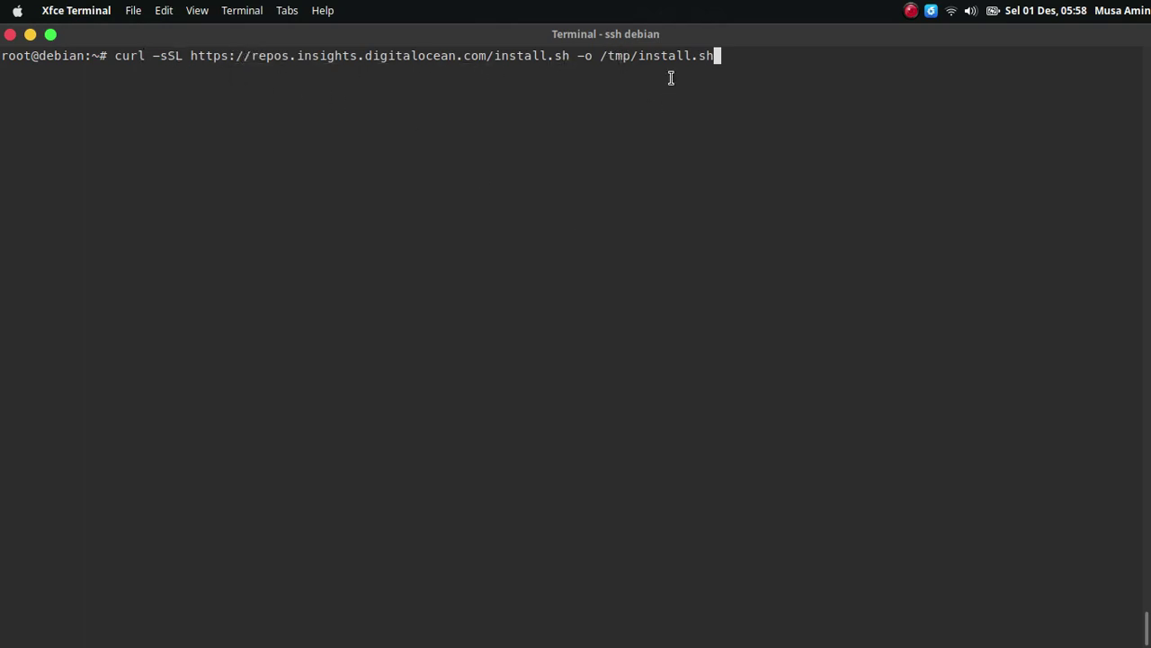
pyautogui.press('Return')
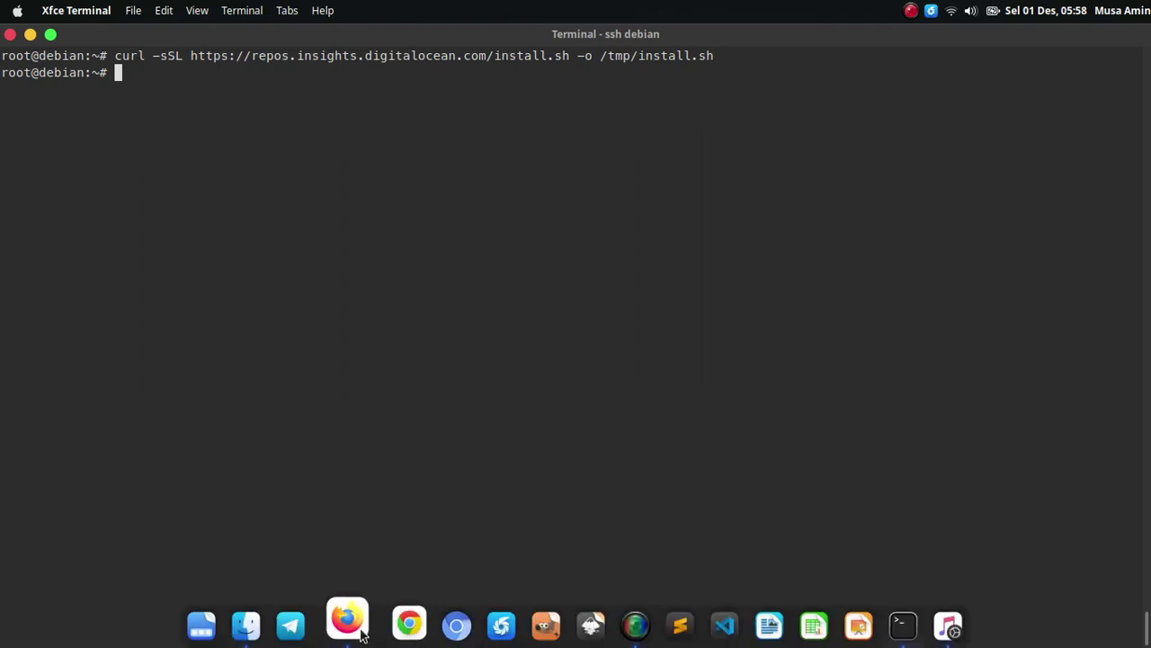
# - Return to the article in Firefox and copy the installer run command "bash /tmp/install.sh" without the sudo prefix
pyautogui.click(347, 620)
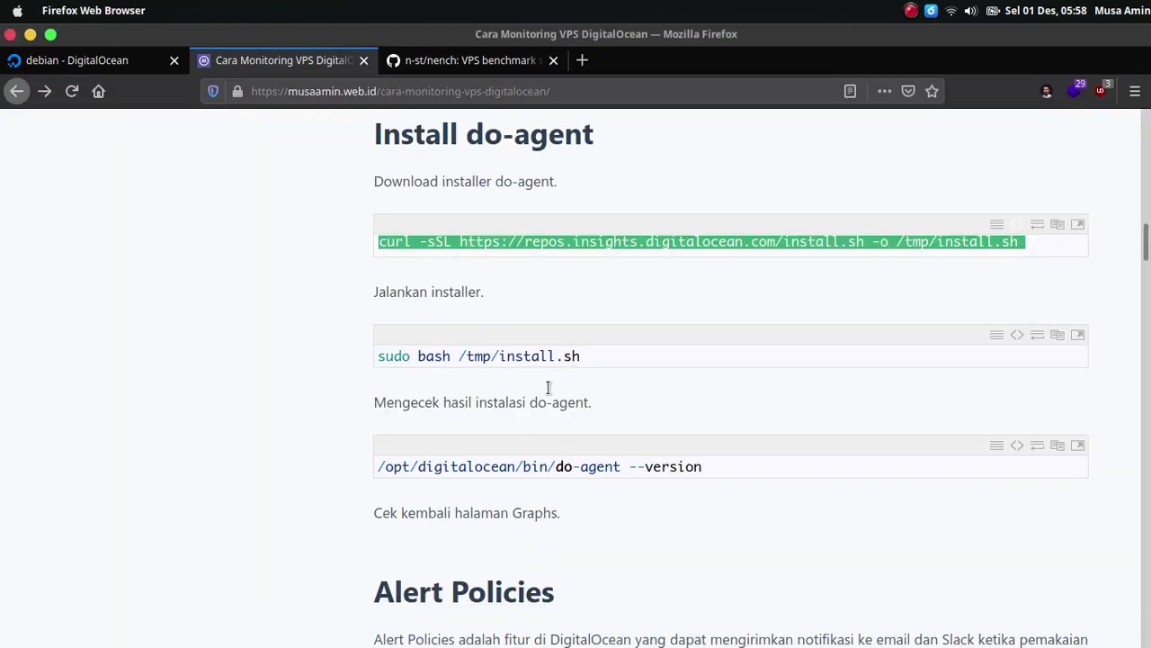
pyautogui.click(1017, 335)
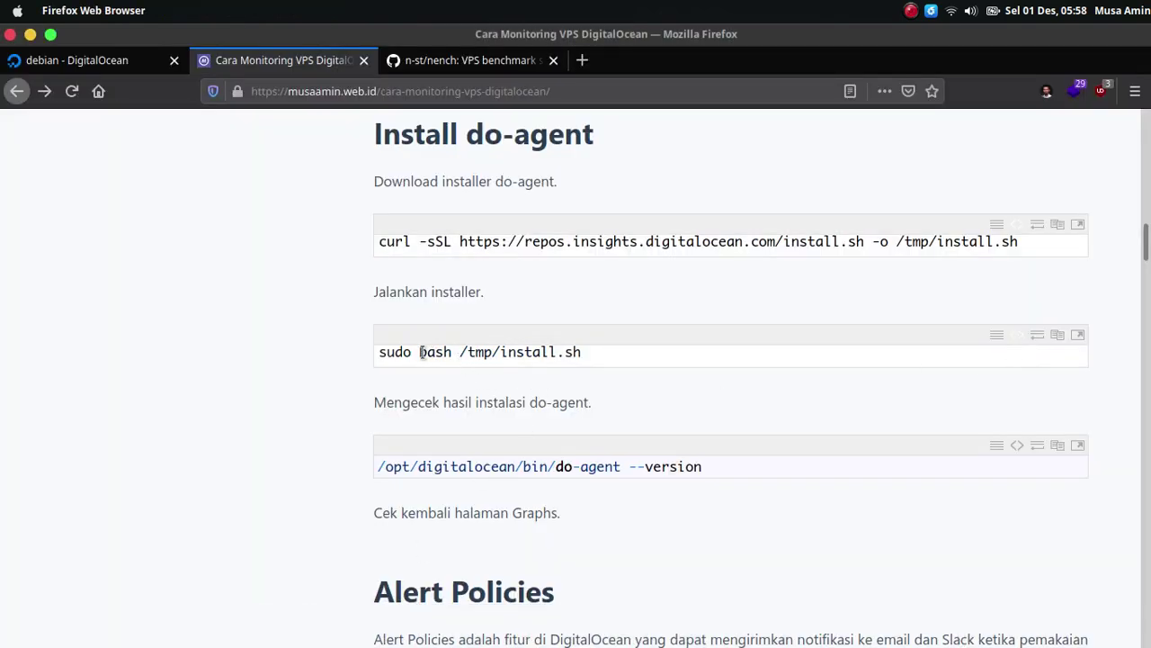
pyautogui.moveTo(419, 352); pyautogui.dragTo(580, 352)
pyautogui.rightClick(578, 353)
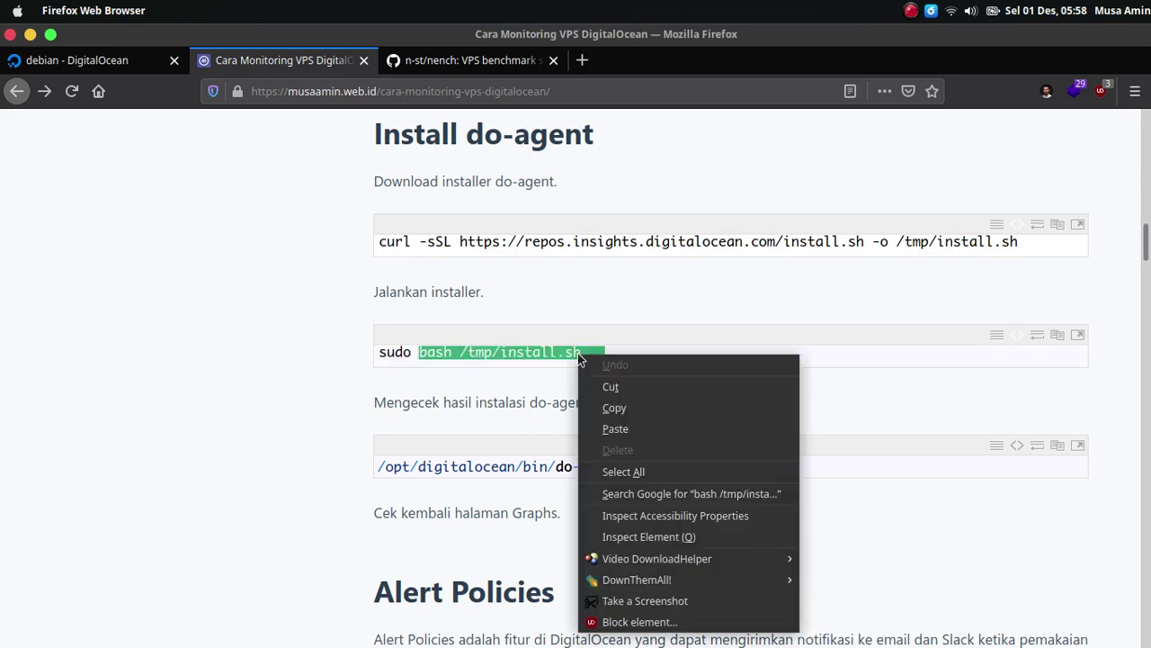
pyautogui.click(615, 407)
pyautogui.click(423, 352)
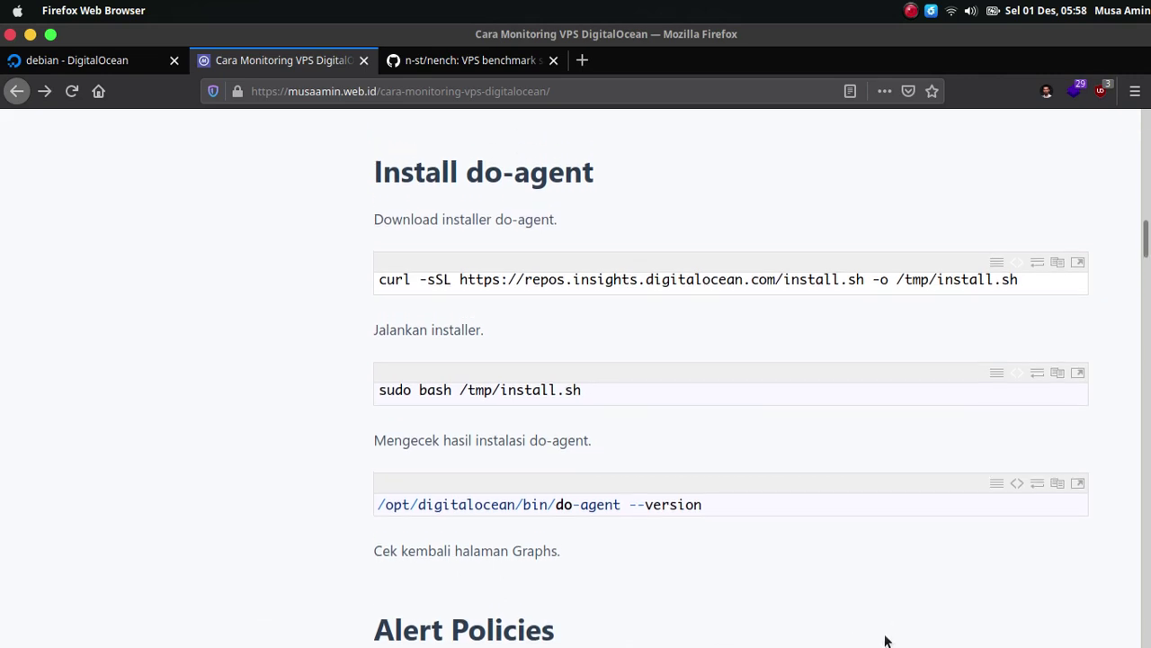
# - Switch to the terminal, install do-agent by running the copied "bash /tmp/install.sh" command, and clear the screen once it finishes
pyautogui.click(903, 625)
pyautogui.rightClick(551, 305)
pyautogui.click(591, 389)
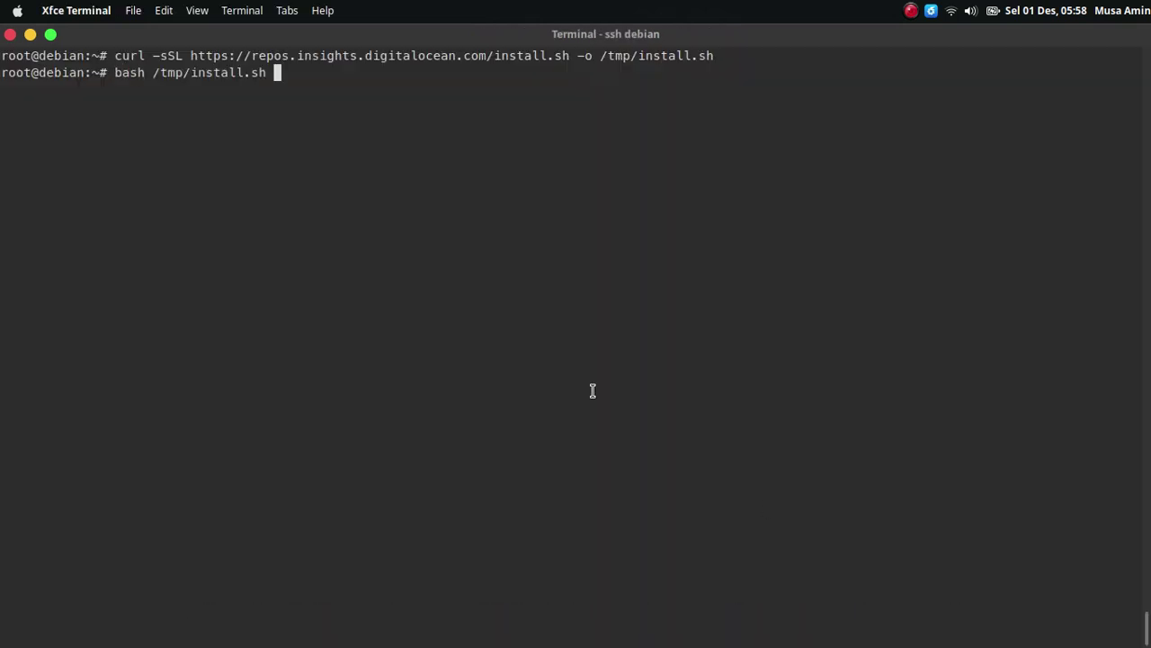
pyautogui.press('Return')
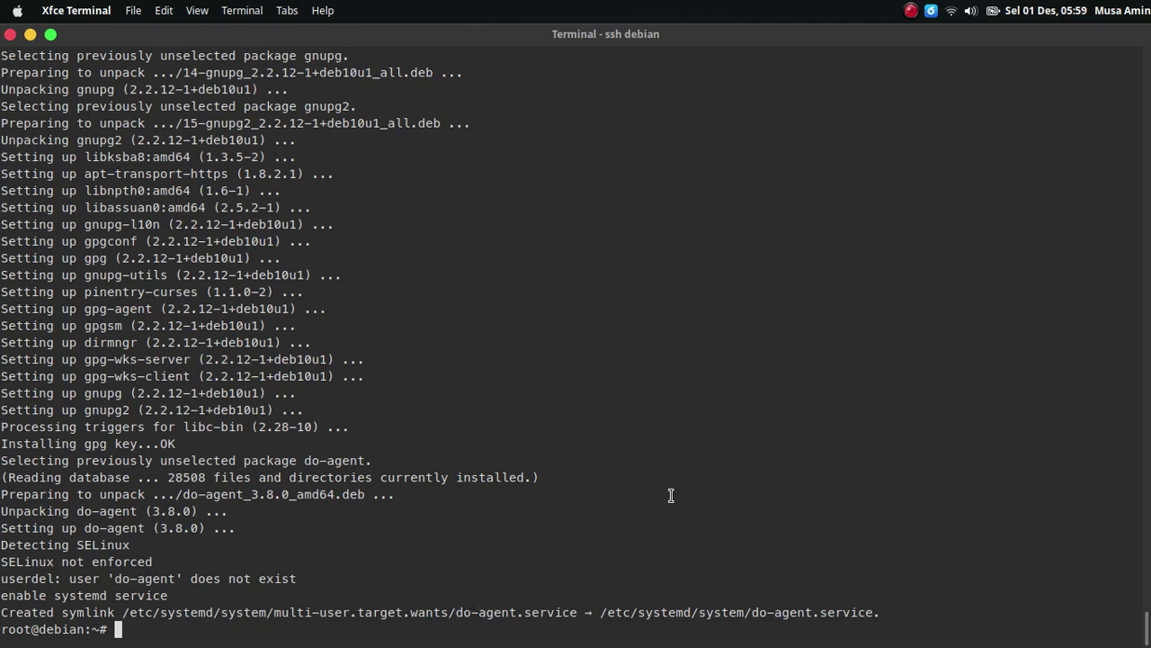
pyautogui.hotkey('ctrl', 'l')
# - Return to the article in Firefox and copy the do-agent check command "/opt/digitalocean/bin/do-agent --version"
pyautogui.hotkey('alt', 'Tab')
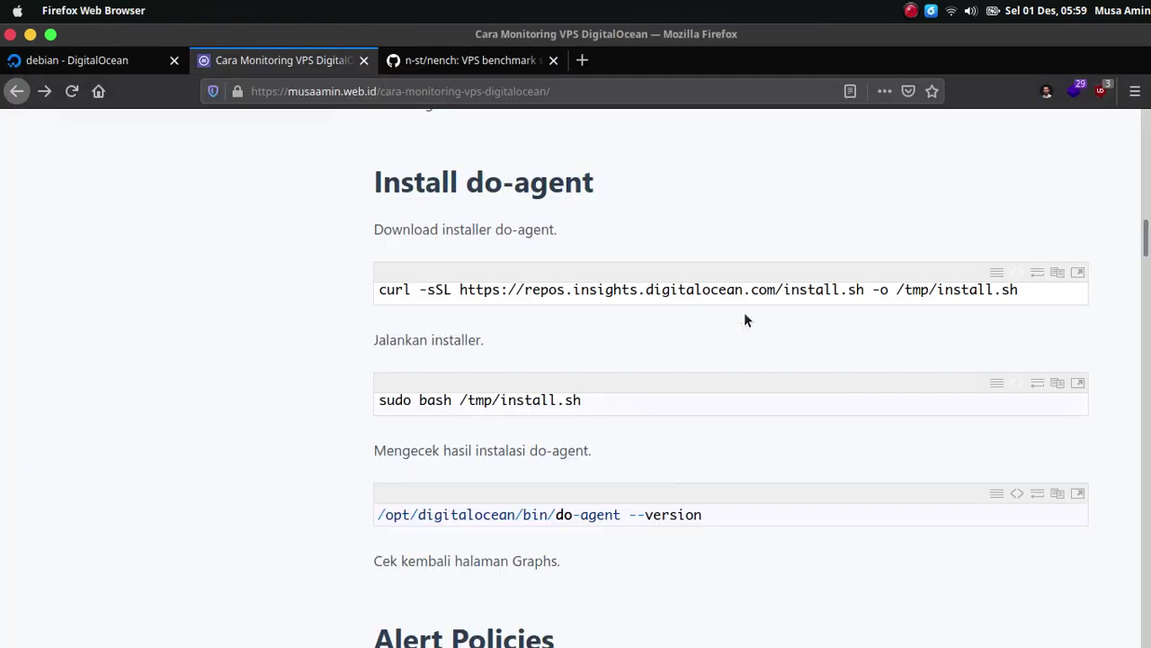
pyautogui.scroll(-1, 745, 320)
pyautogui.scroll(-4, 744, 320)
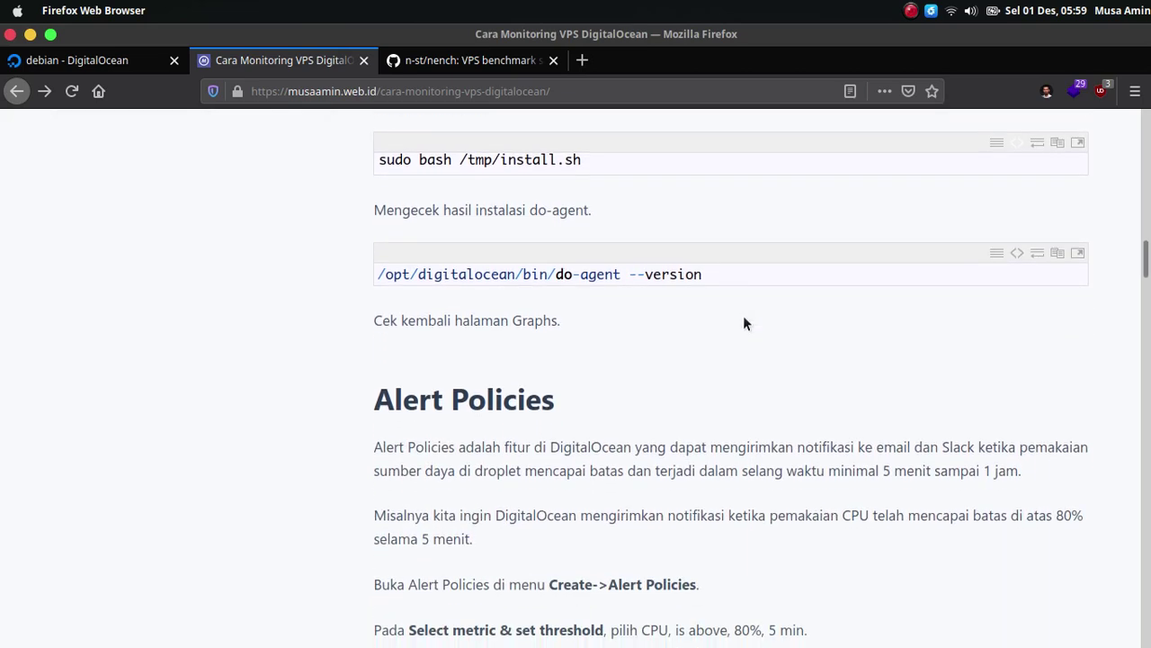
pyautogui.scroll(-1, 743, 322)
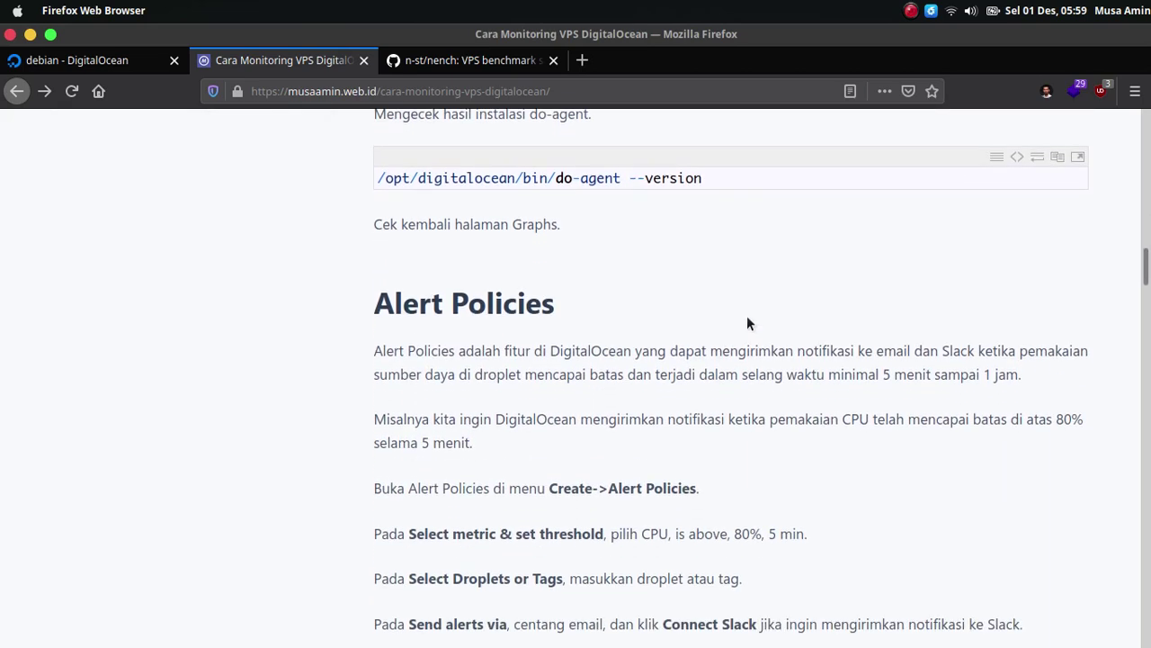
pyautogui.click(1016, 158)
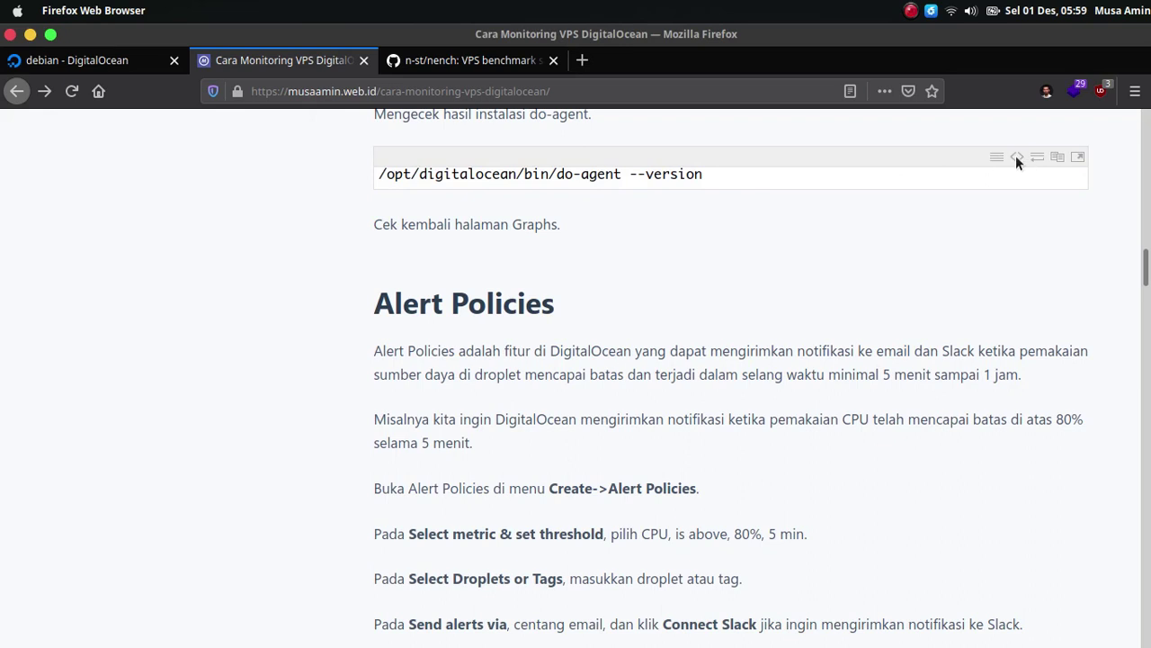
pyautogui.click(1016, 157)
pyautogui.doubleClick(590, 180)
pyautogui.rightClick(589, 184)
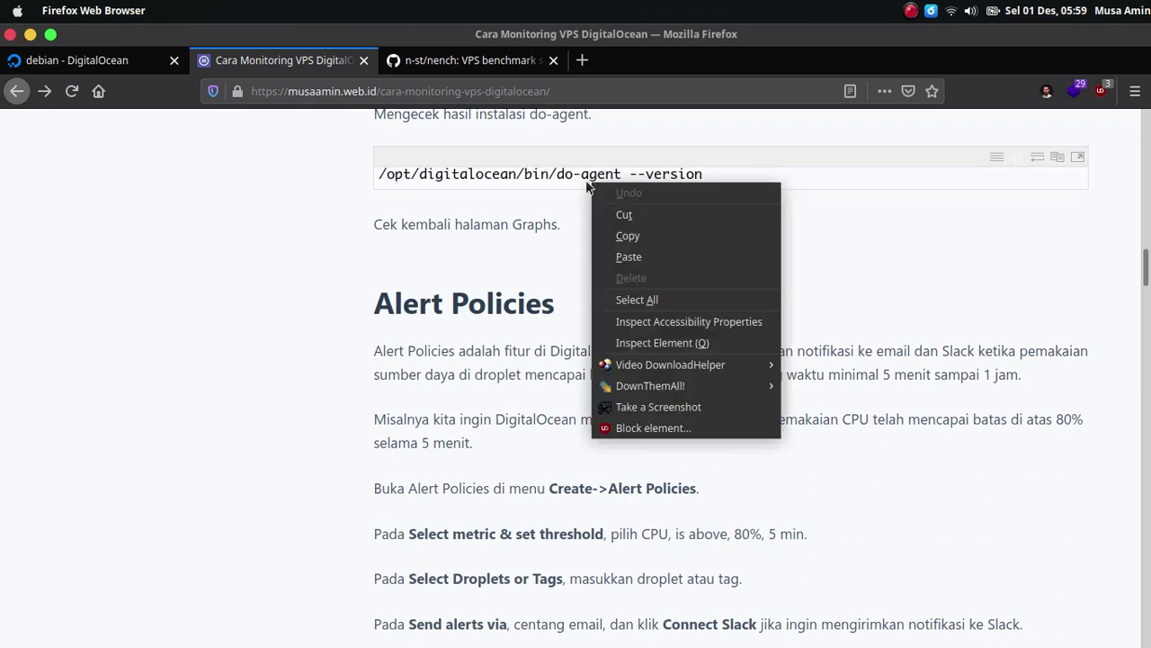
pyautogui.hotkey('ctrl', 'a')
pyautogui.rightClick(569, 184)
pyautogui.click(611, 240)
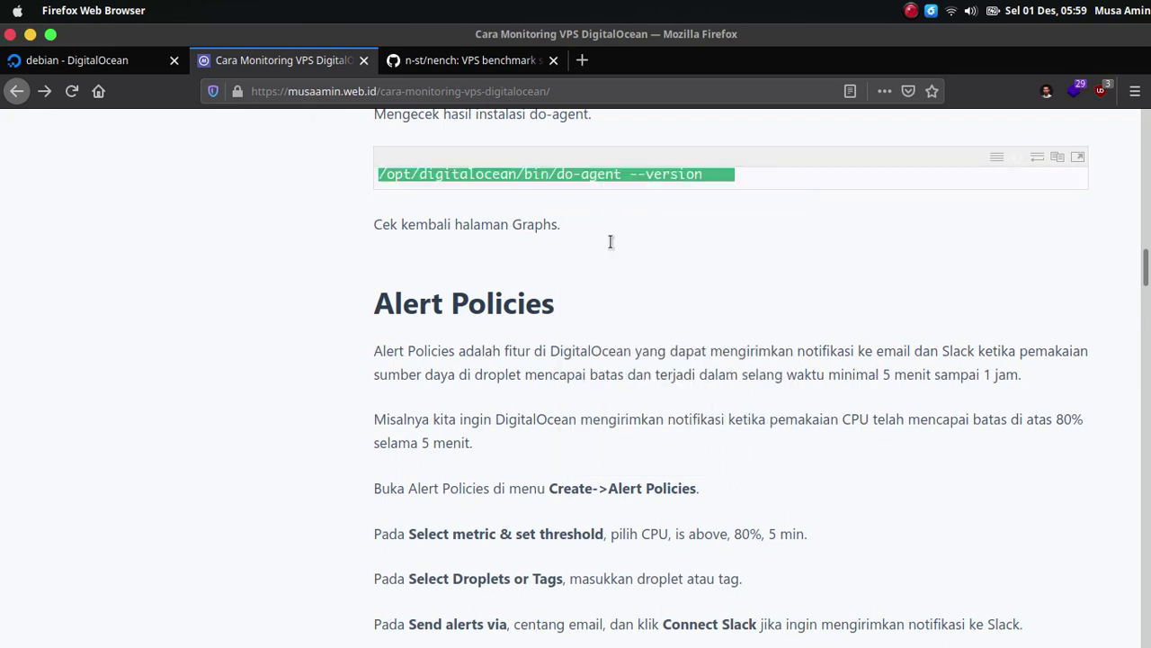
# - Switch to the terminal, run the copied command to check the installed do-agent version, and clear the screen
pyautogui.hotkey('alt', 'Tab')
pyautogui.rightClick(532, 269)
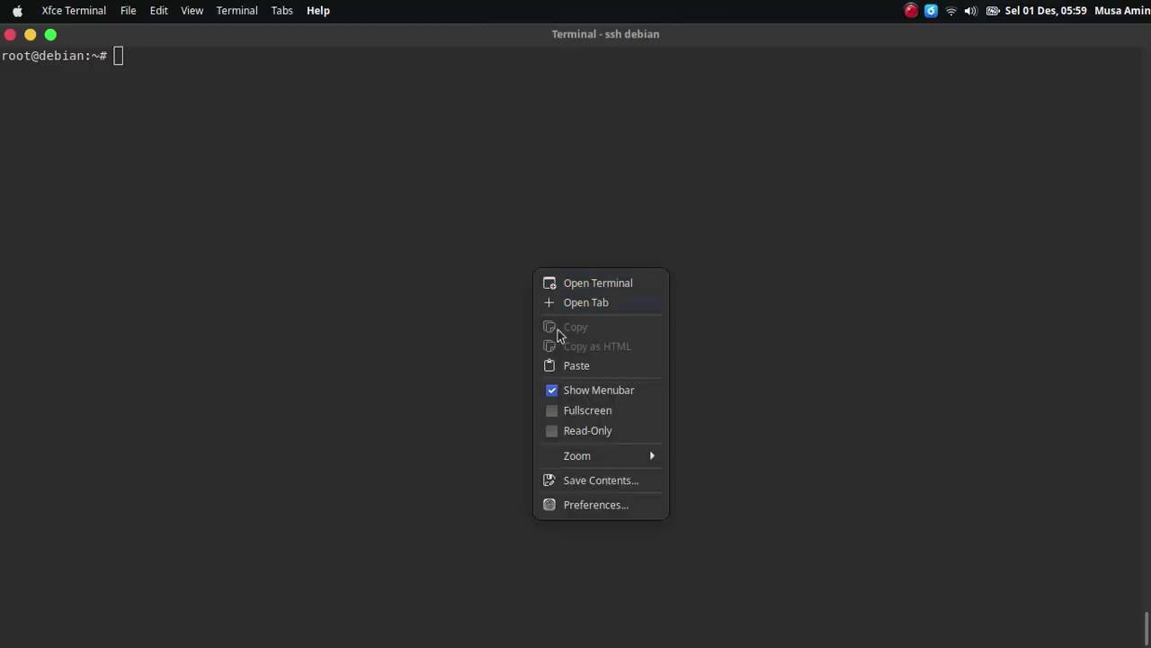
pyautogui.click(561, 365)
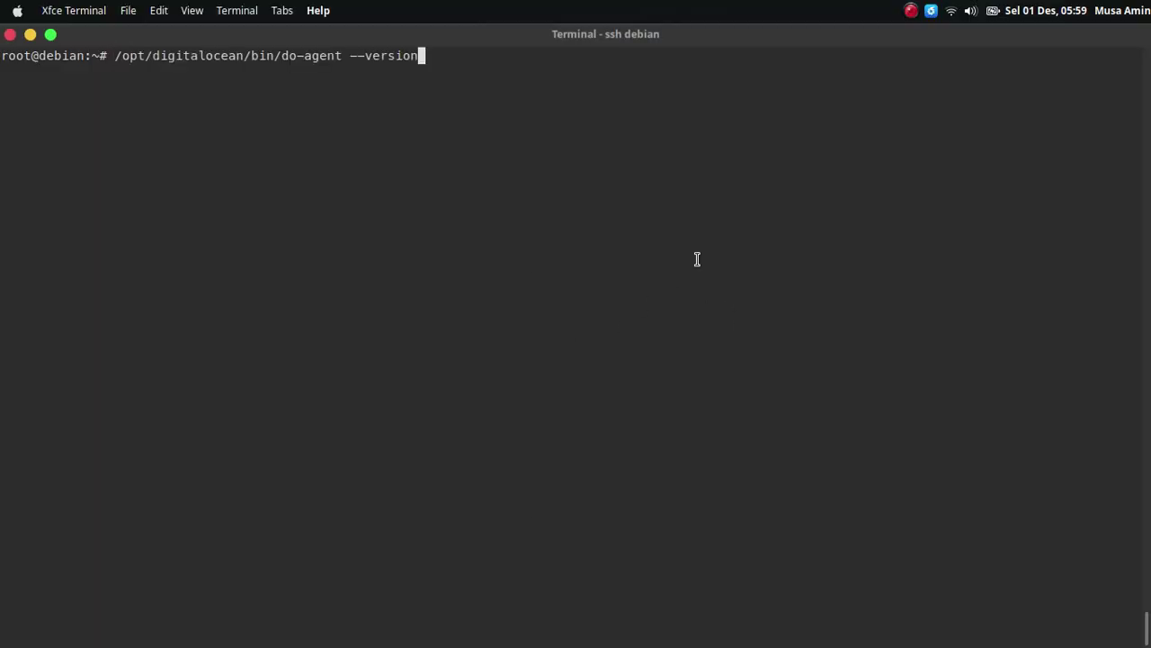
pyautogui.press('Return')
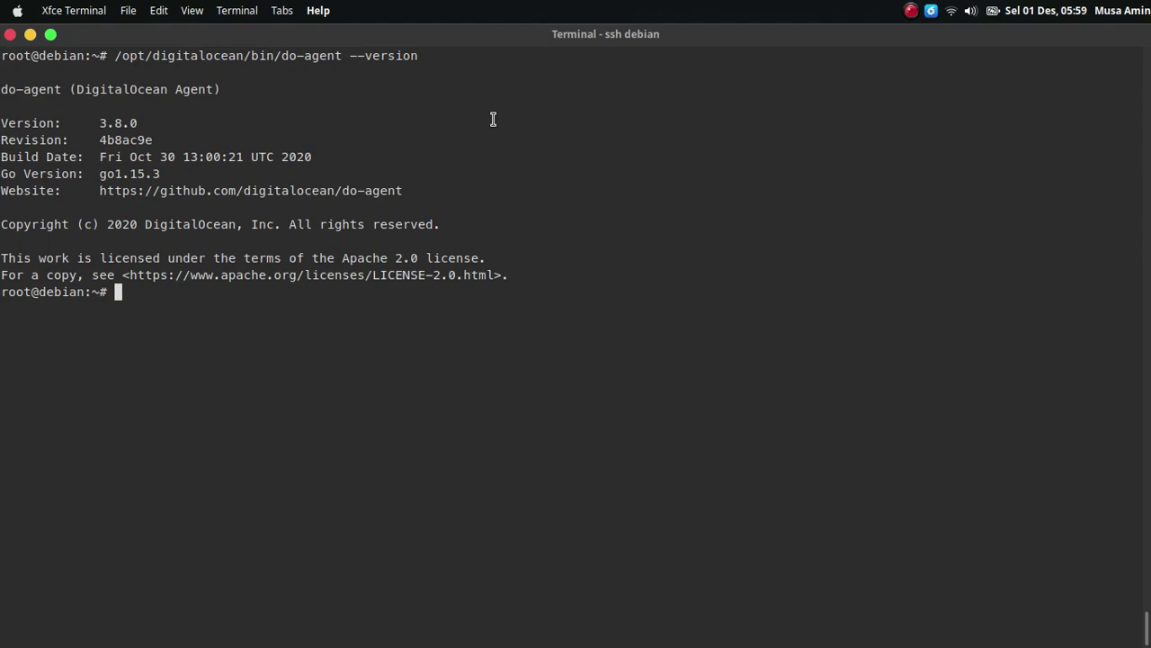
pyautogui.hotkey('ctrl', 'l')
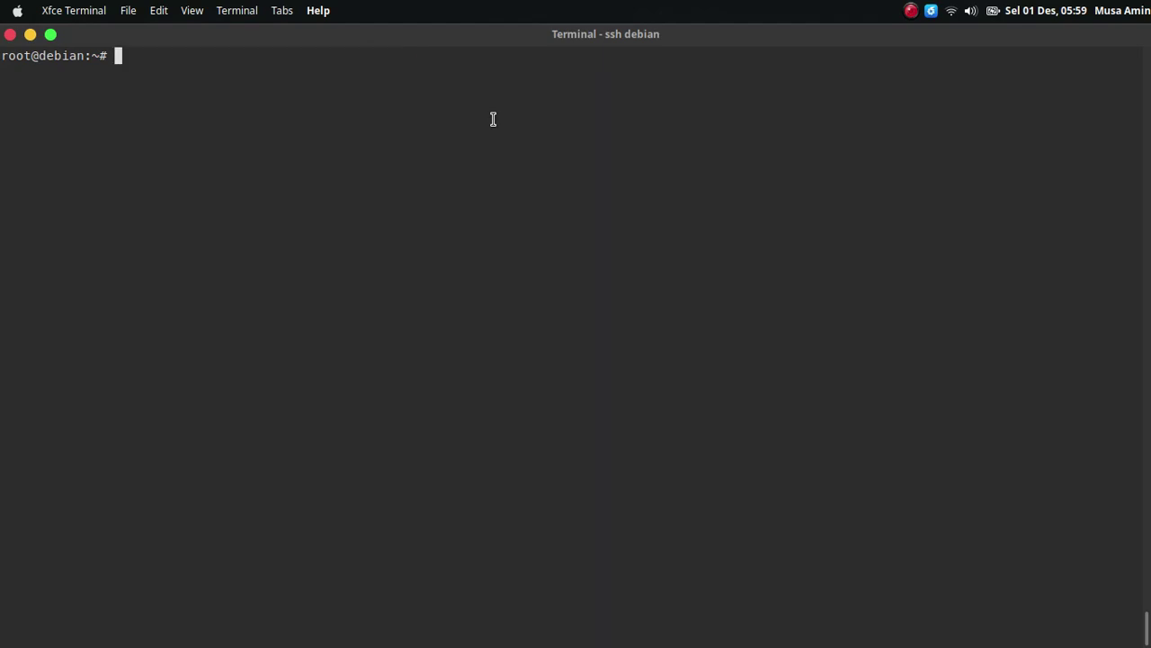
# - Return to Firefox, look over the debian Droplet's existing graphs, and reload the page to load the new agent metrics
pyautogui.press('super+Tab')
pyautogui.click(699, 268)
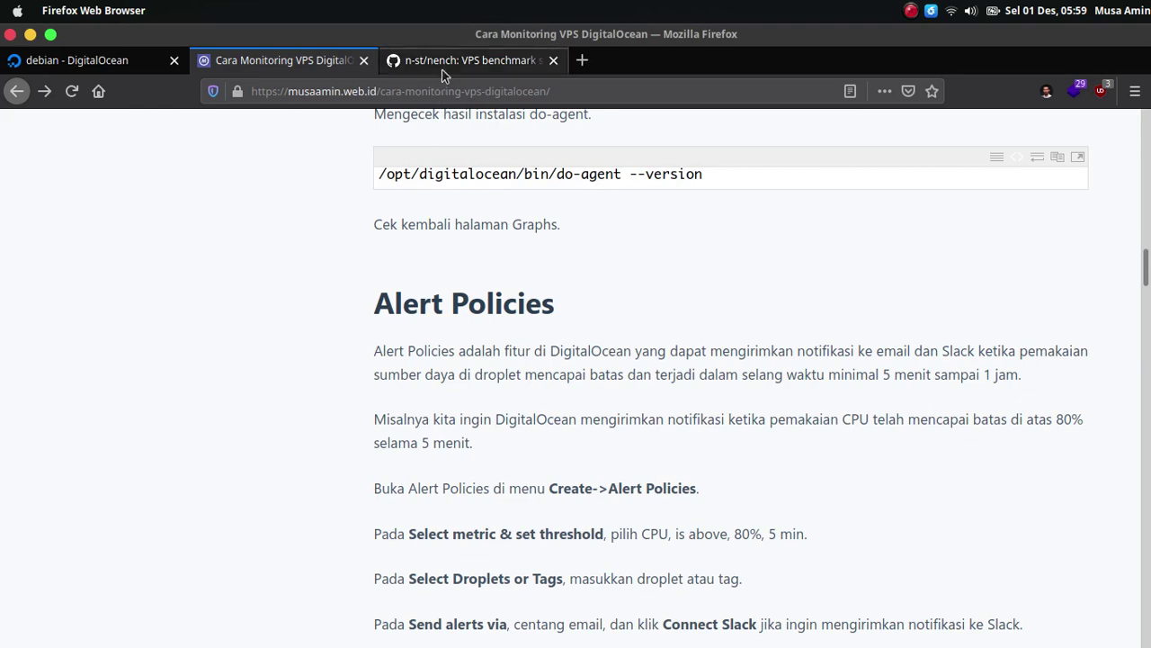
pyautogui.click(139, 63)
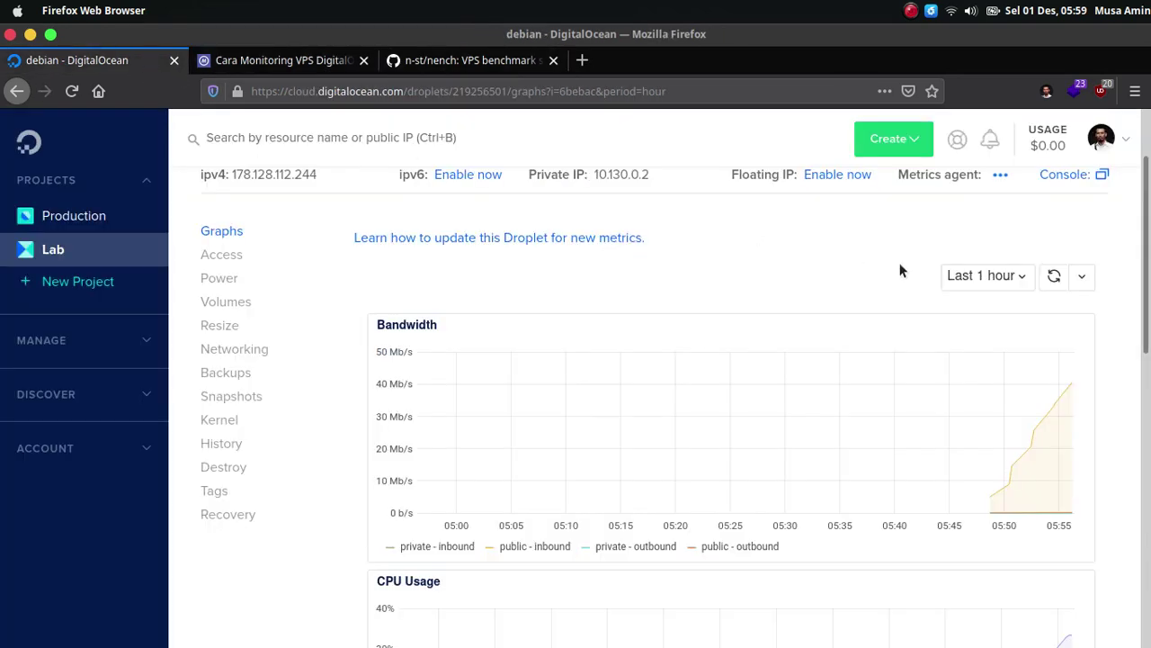
pyautogui.scroll(-10, 674, 404)
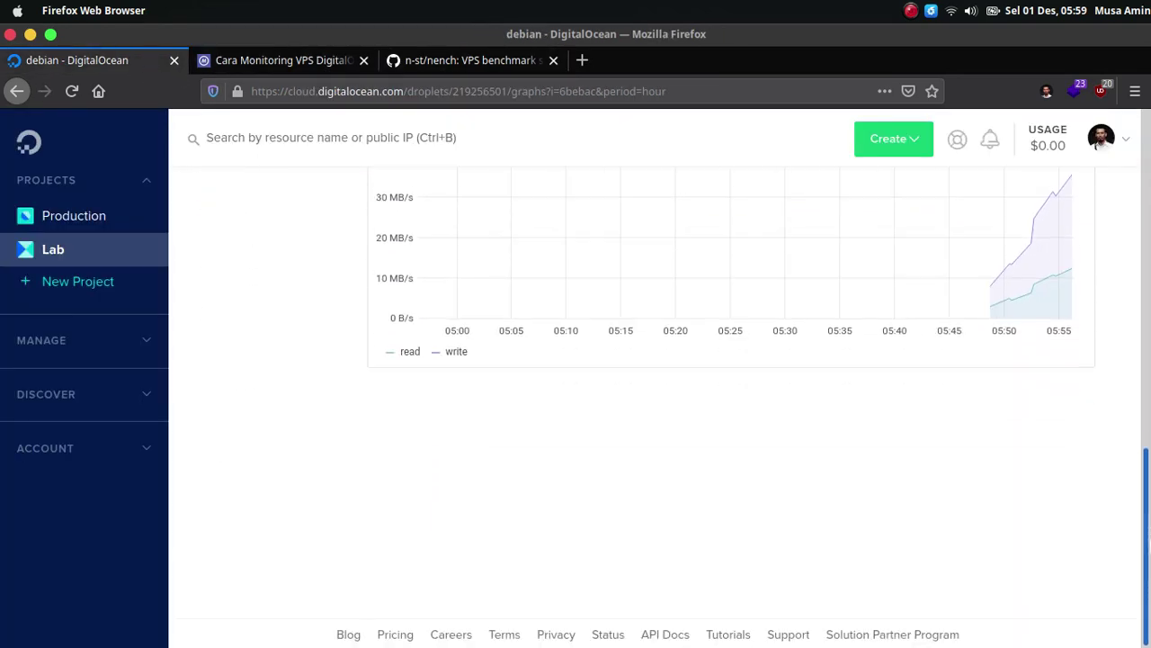
pyautogui.scroll(6, 674, 405)
pyautogui.scroll(4, 675, 405)
pyautogui.scroll(-1, 675, 405)
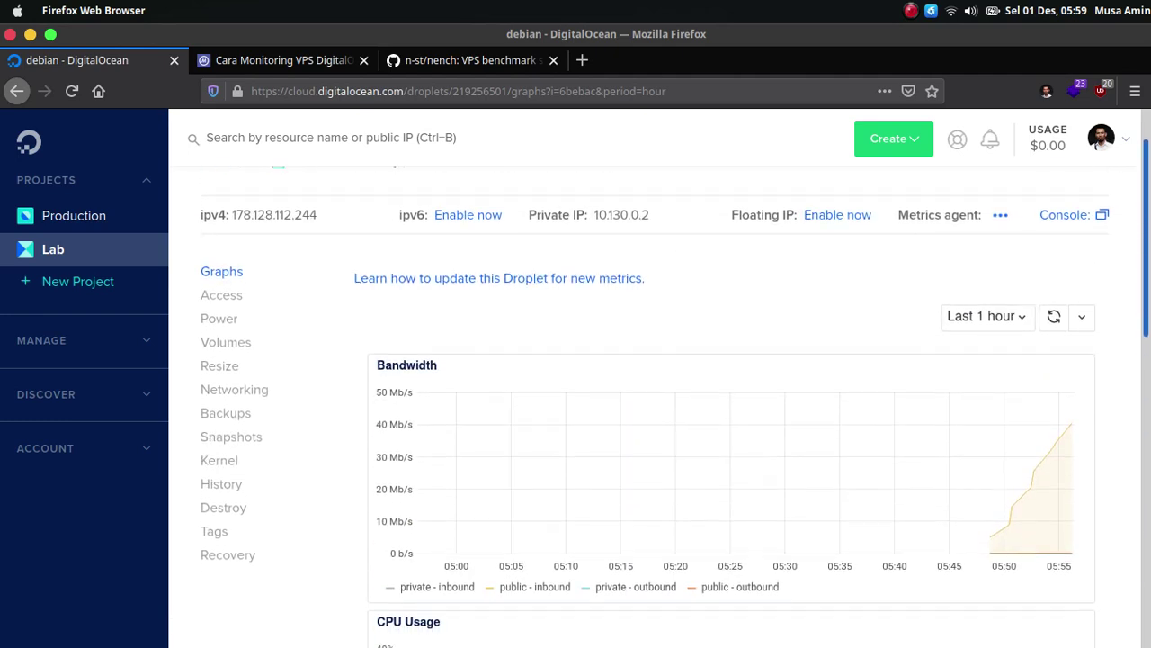
pyautogui.click(73, 92)
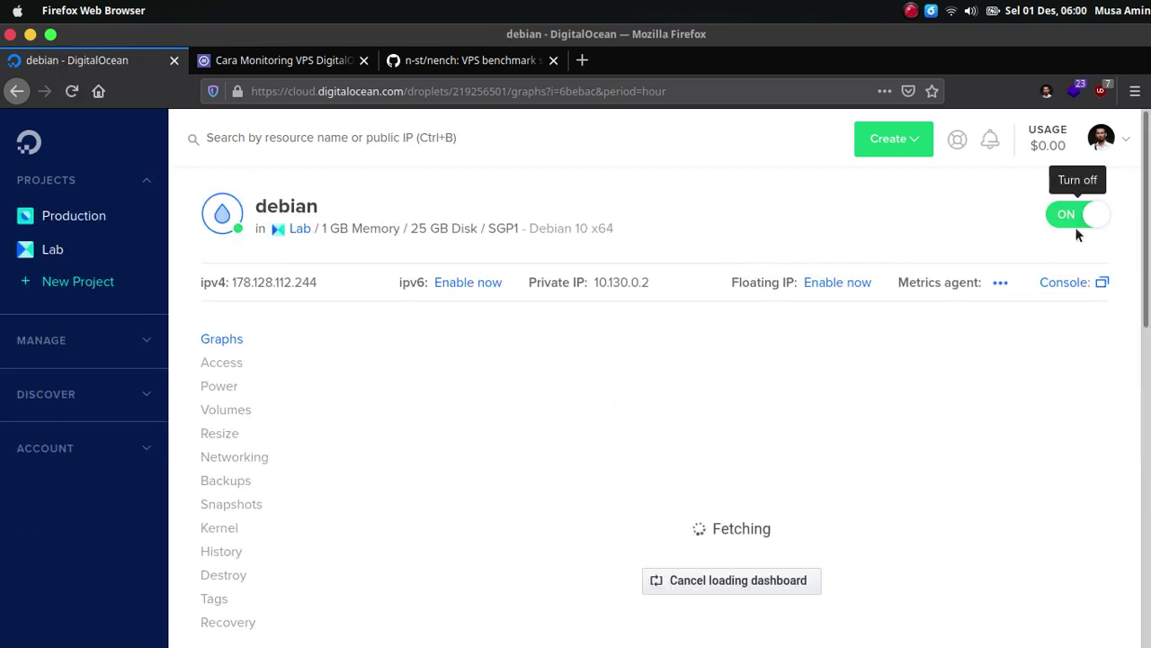
# - Examine the debian Droplet's CPU %, Load, Memory, Disk I/O, Disk Usage and Bandwidth graphs
pyautogui.scroll(-1, 1078, 234)
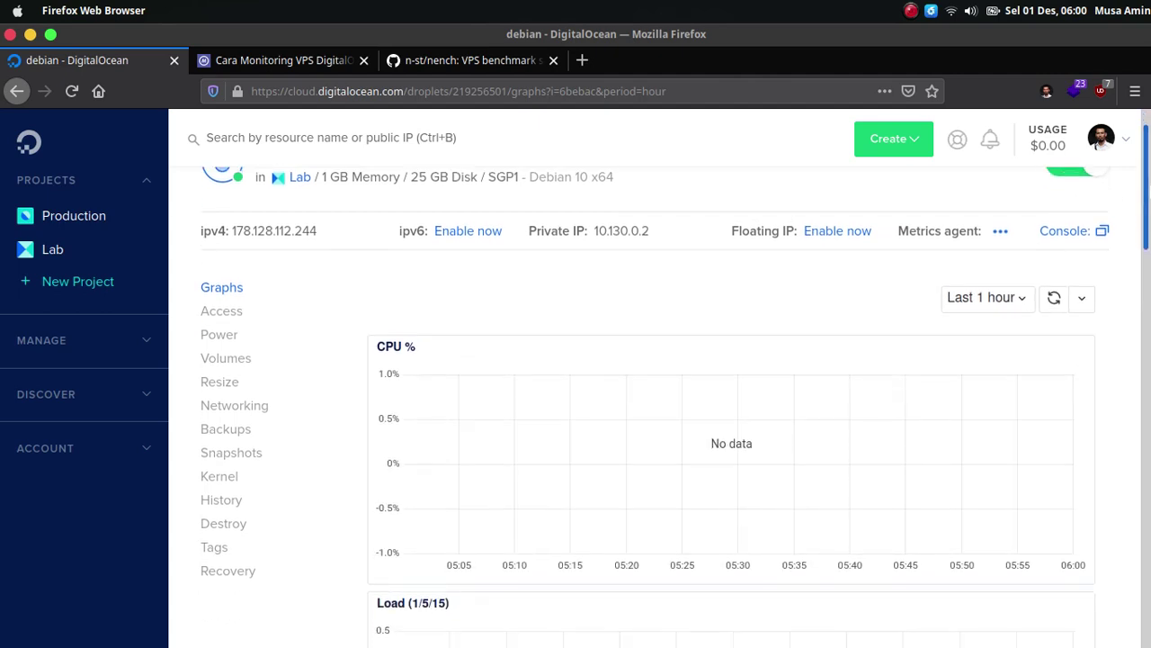
pyautogui.scroll(-2, 1096, 144)
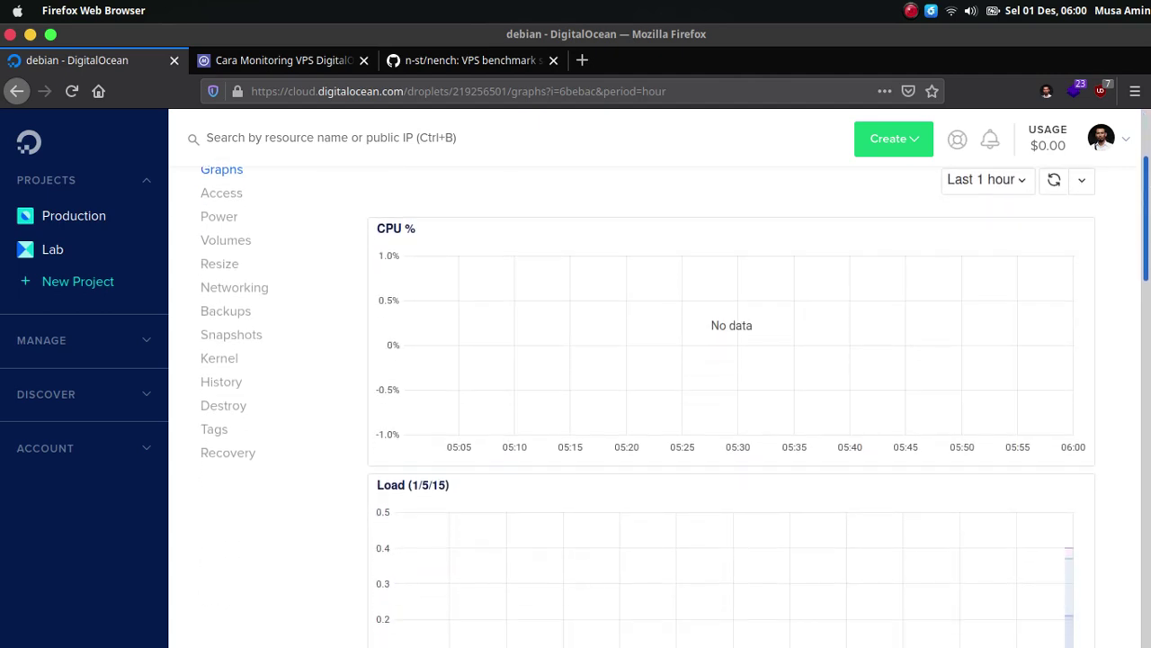
pyautogui.scroll(-1, 386, 256)
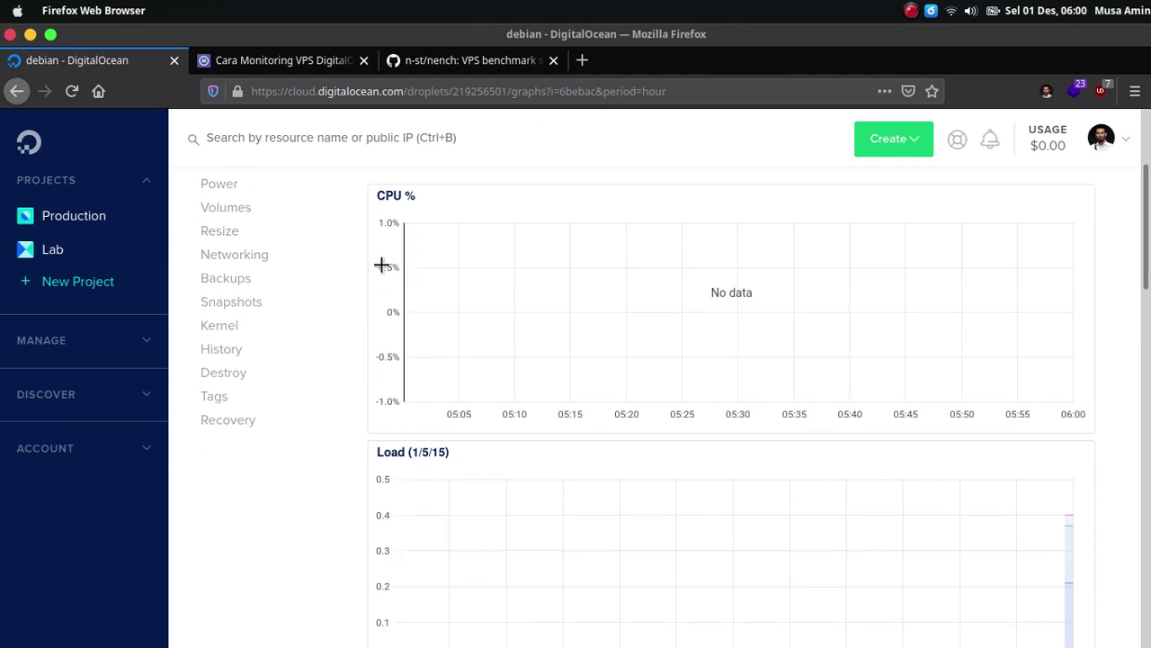
pyautogui.scroll(-2, 382, 264)
pyautogui.scroll(3, 365, 291)
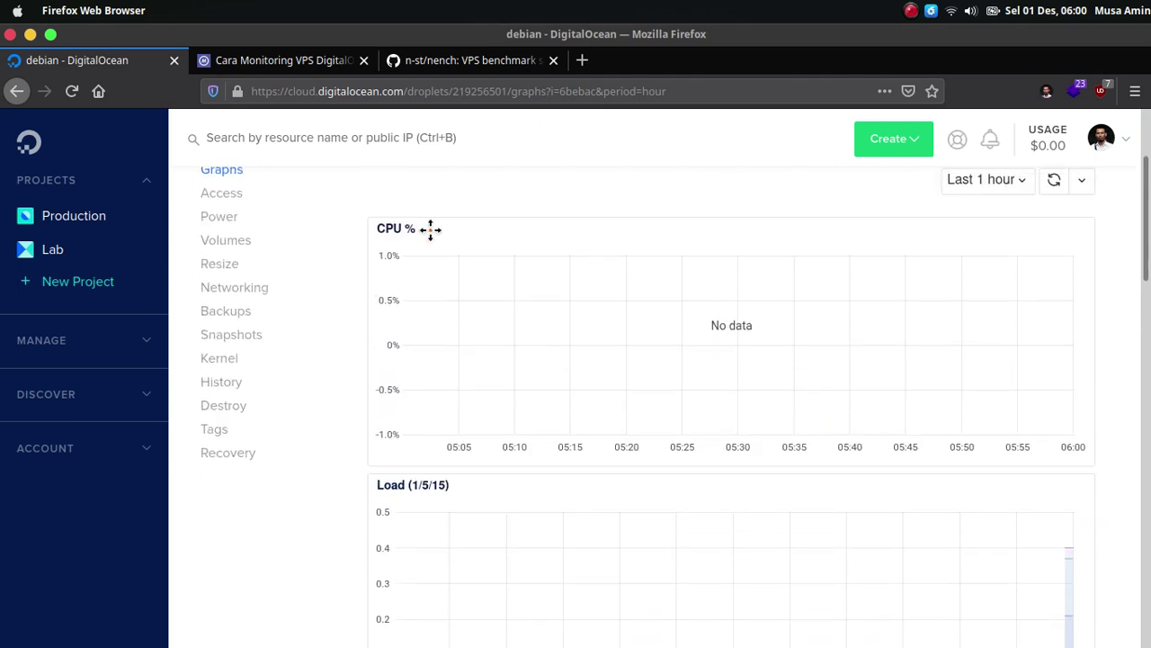
pyautogui.scroll(-3, 450, 252)
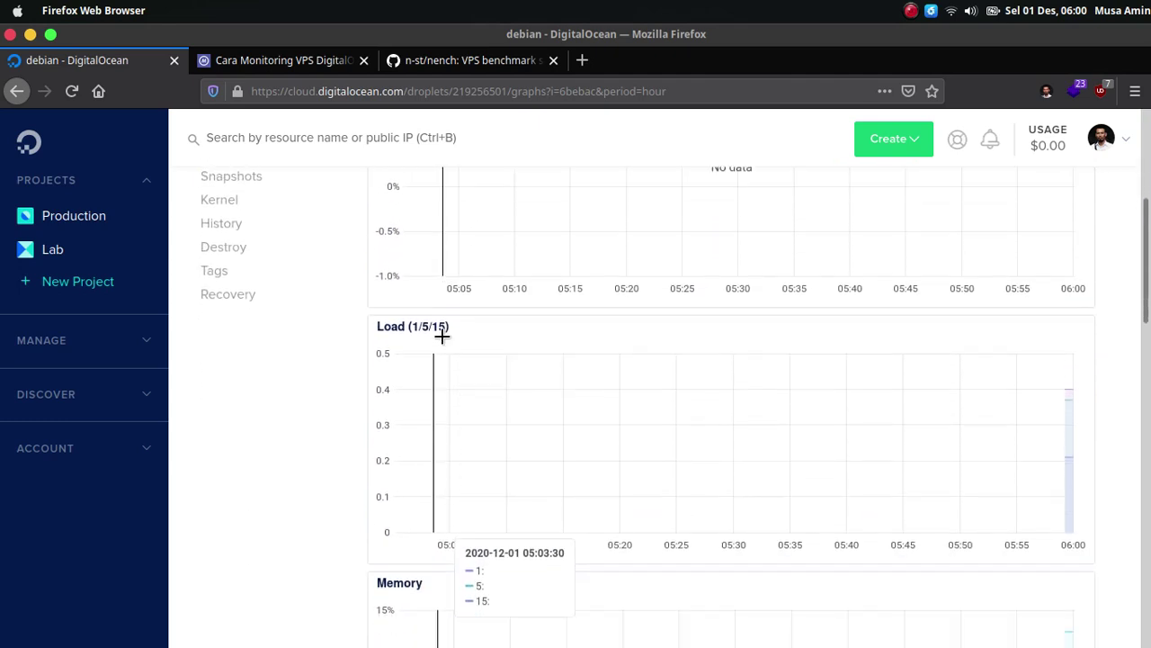
pyautogui.scroll(-5, 442, 334)
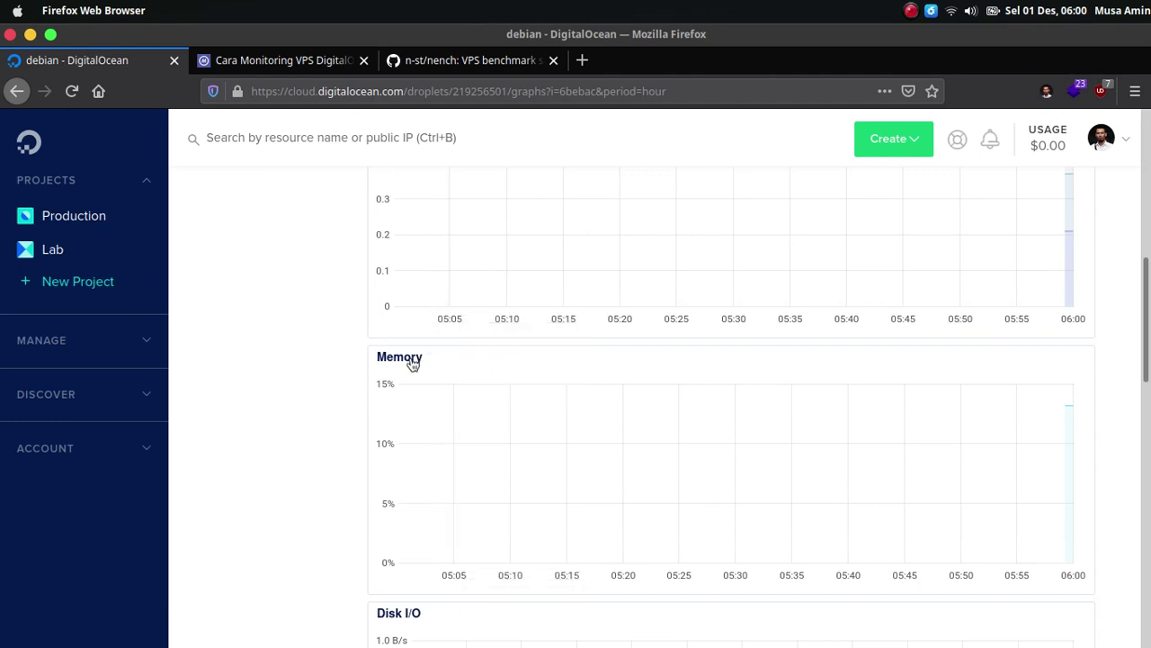
pyautogui.scroll(-9, 414, 374)
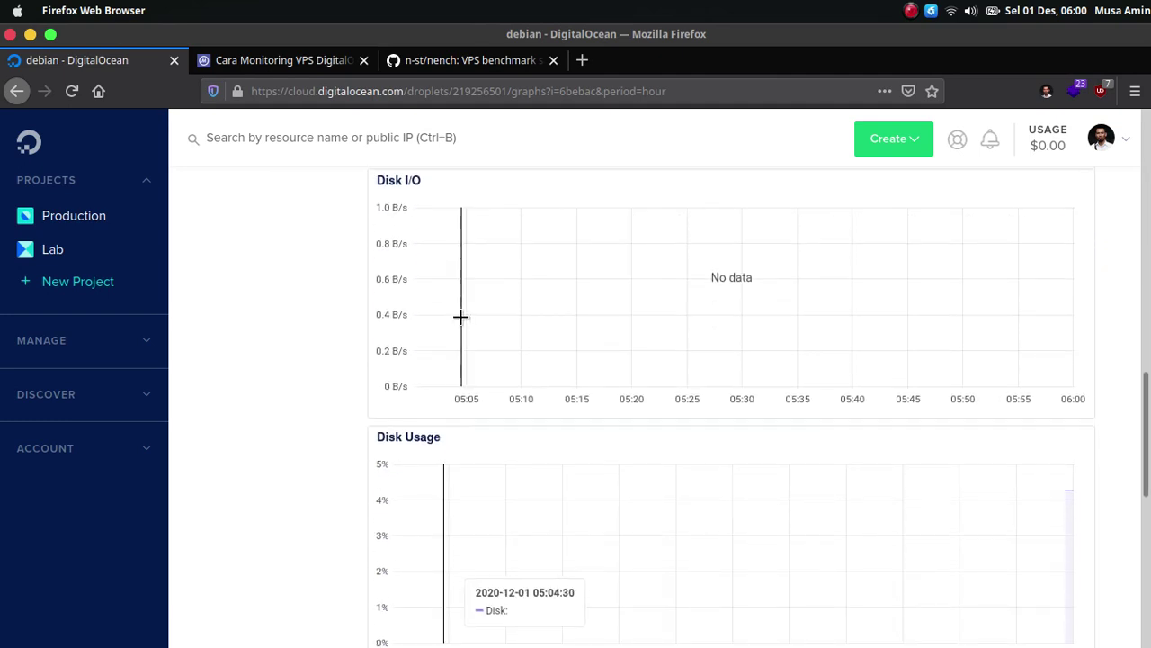
pyautogui.scroll(-1, 460, 324)
pyautogui.scroll(1, 429, 399)
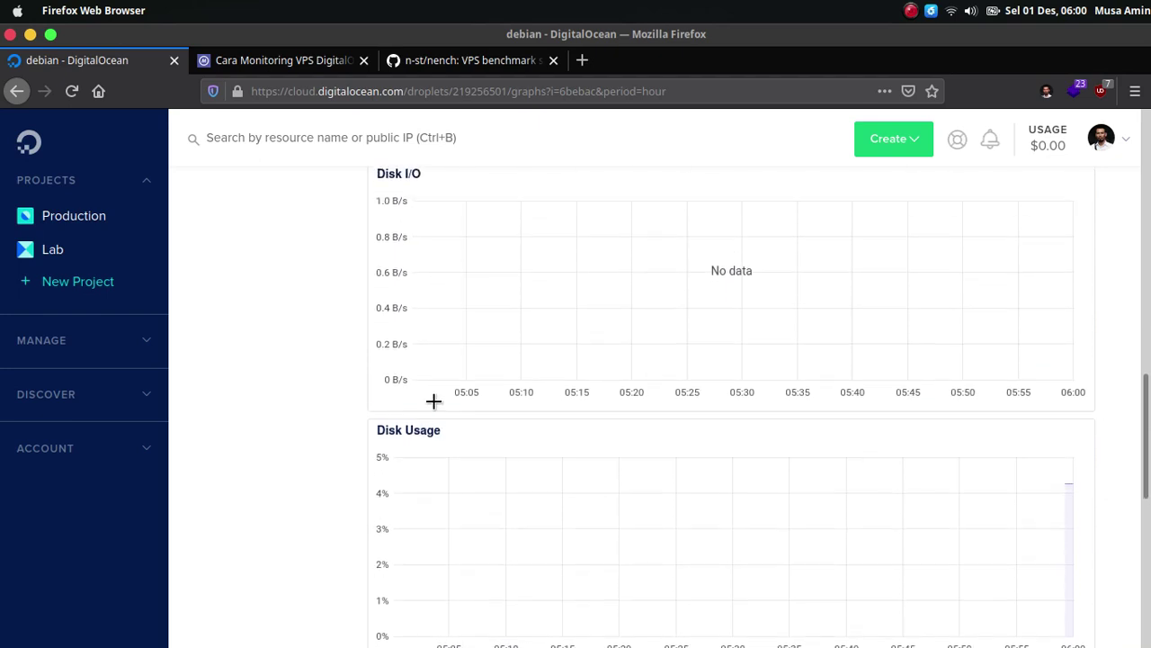
pyautogui.scroll(-4, 452, 401)
pyautogui.scroll(-4, 483, 359)
pyautogui.scroll(6, 483, 360)
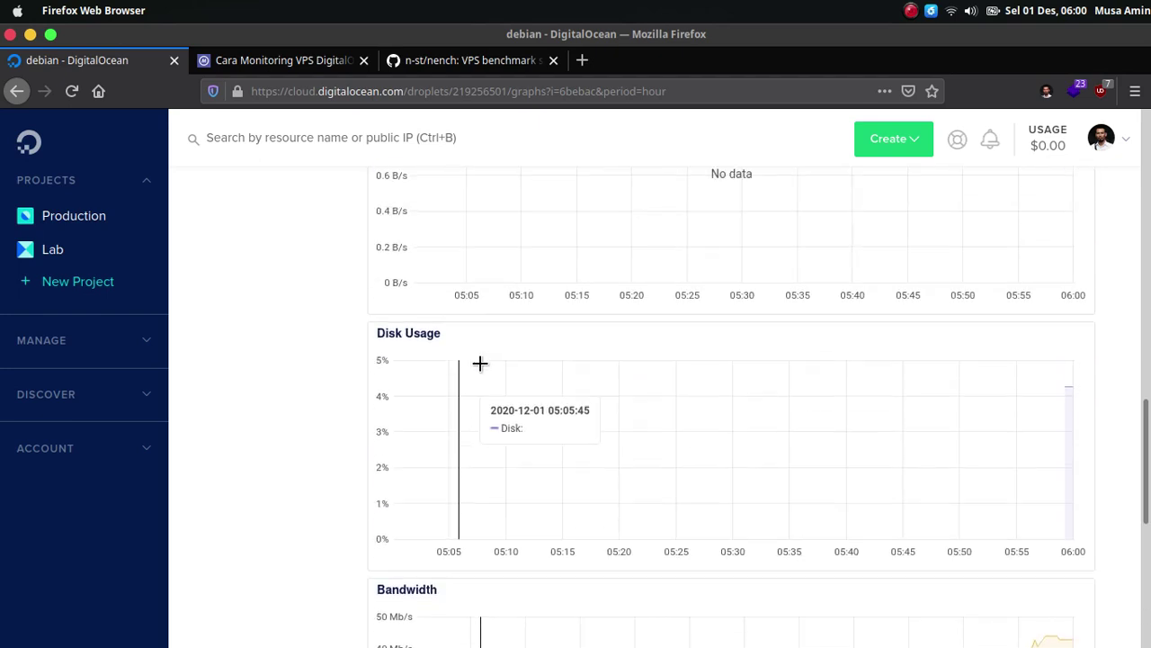
pyautogui.scroll(-10, 1146, 450)
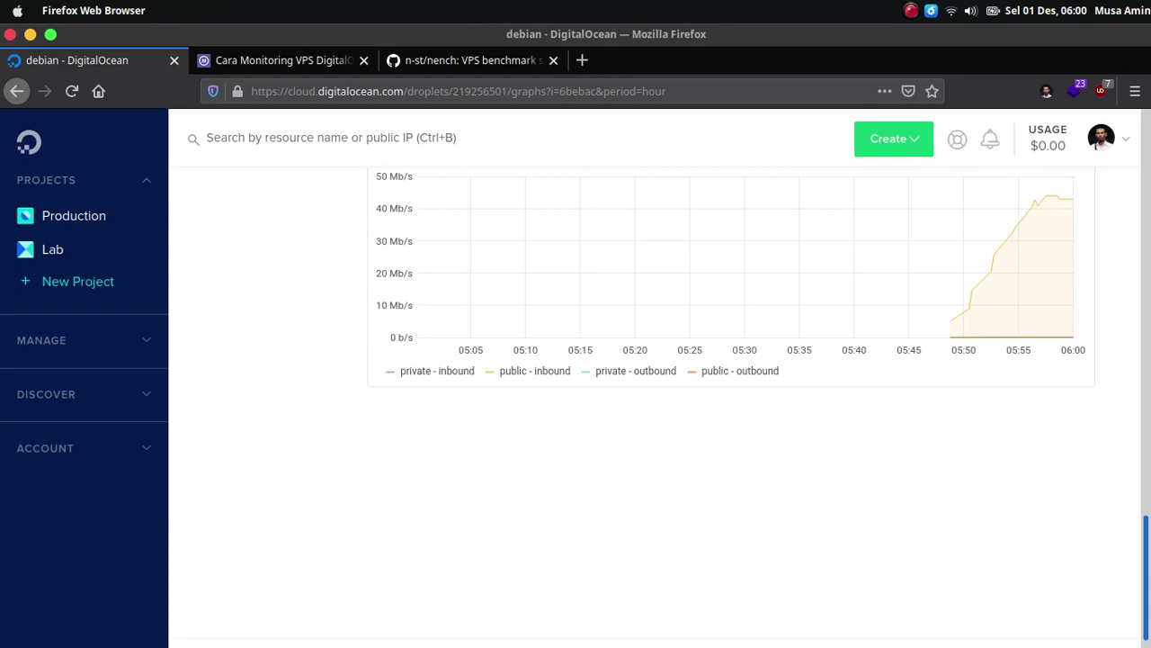
pyautogui.scroll(15, 730, 405)
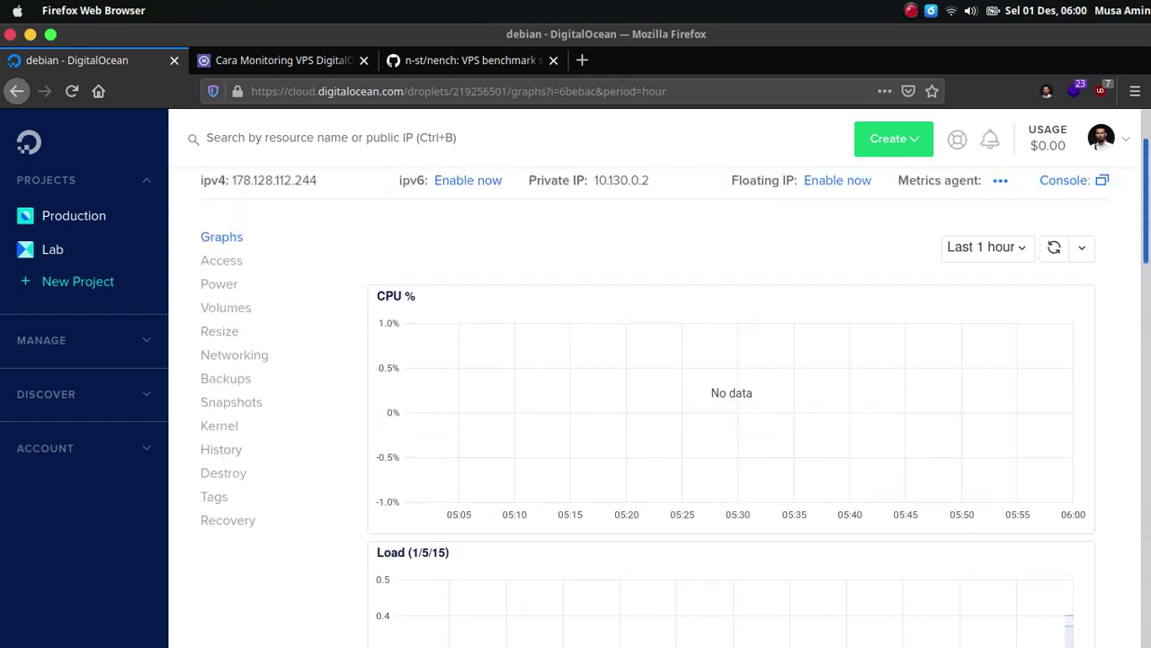
# - Refresh the debian Droplet's graphs and look through them from CPU % down to Bandwidth
pyautogui.click(1054, 313)
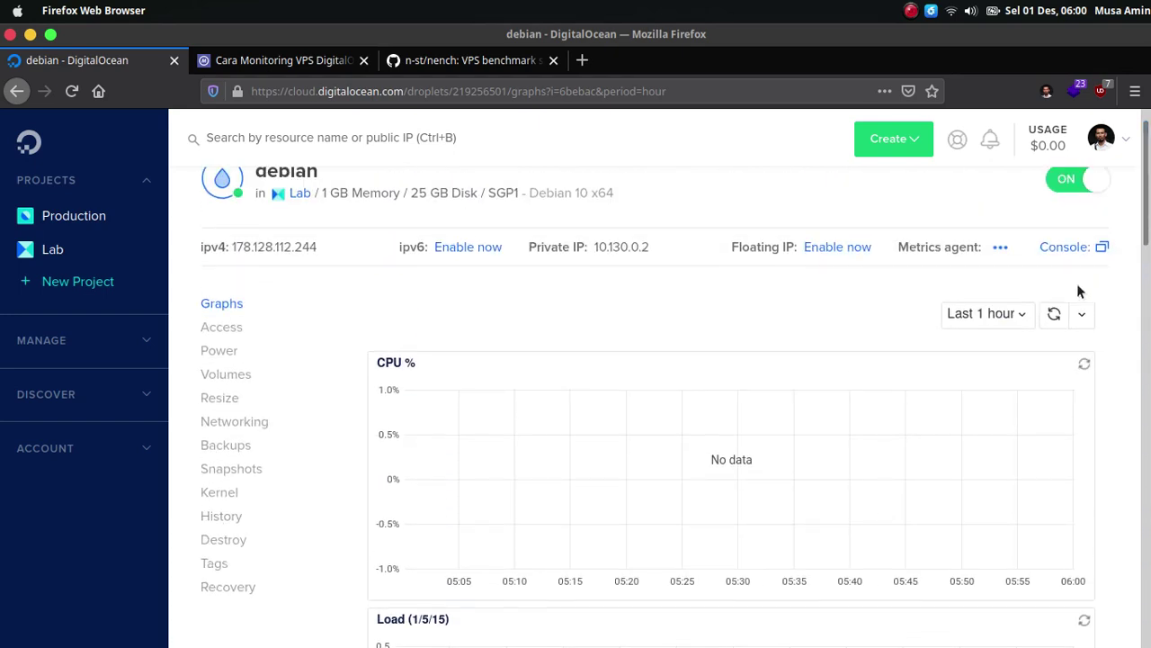
pyautogui.scroll(-5, 1115, 269)
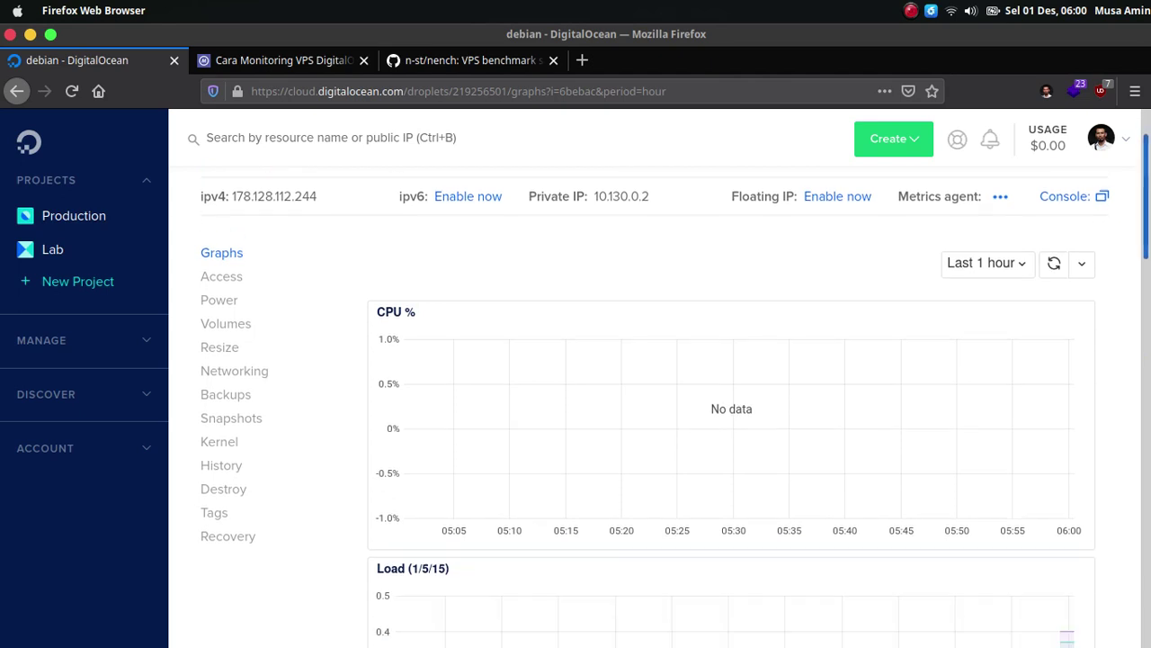
pyautogui.scroll(4, 1148, 223)
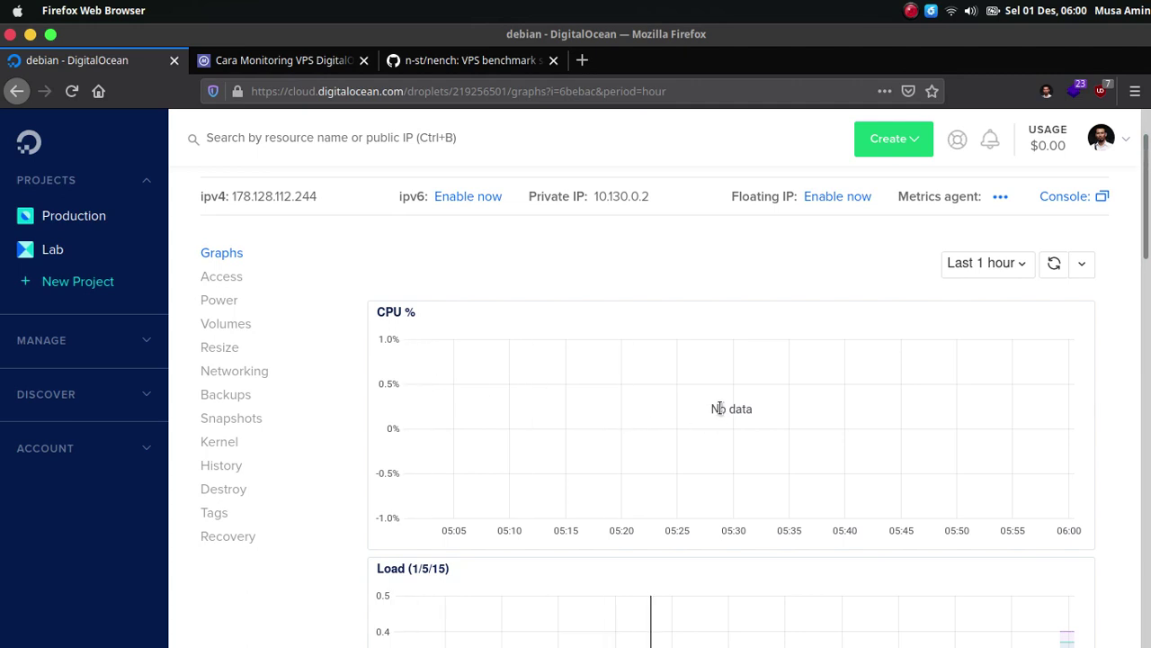
pyautogui.scroll(-6, 1146, 198)
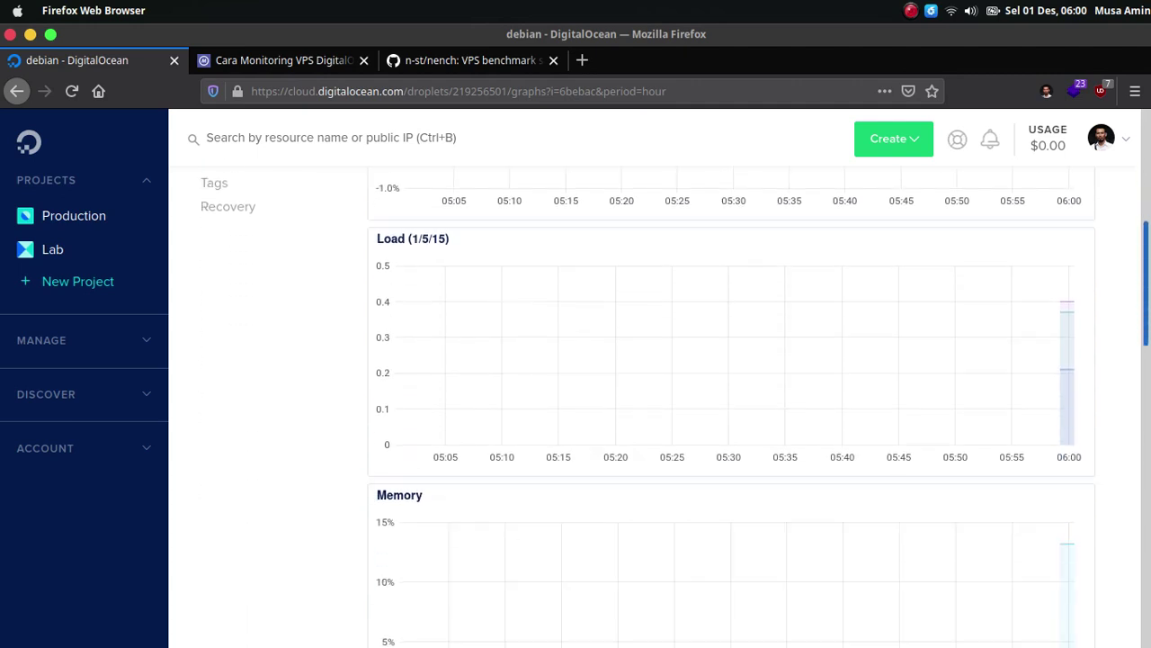
pyautogui.scroll(-5, 732, 404)
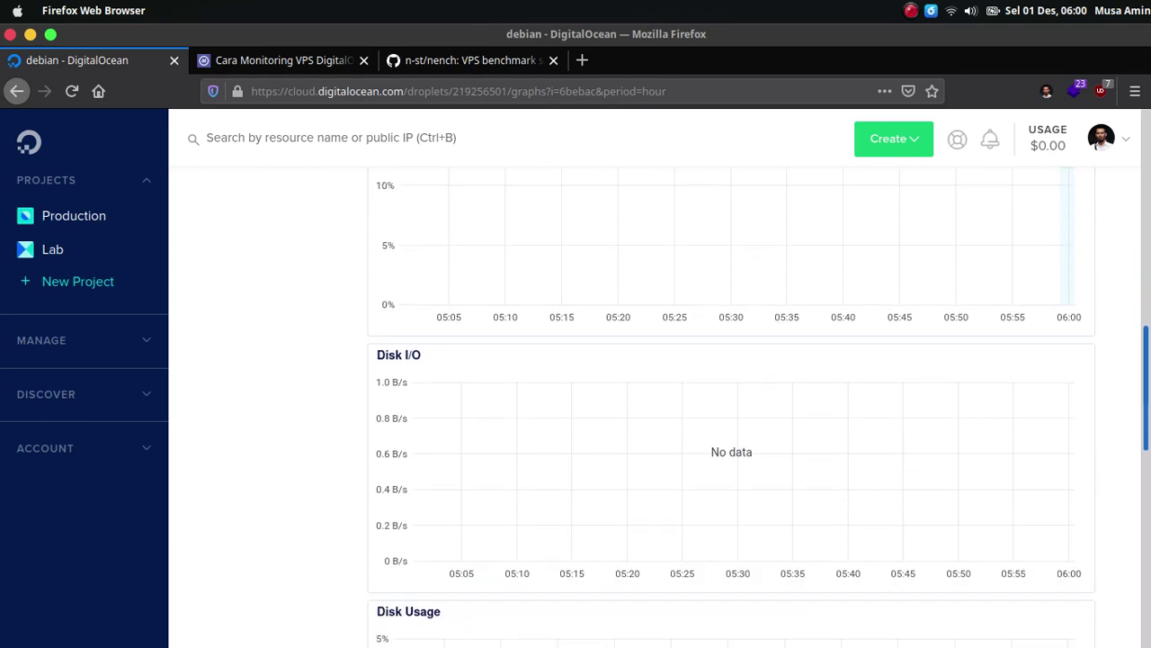
pyautogui.scroll(-2, 1062, 596)
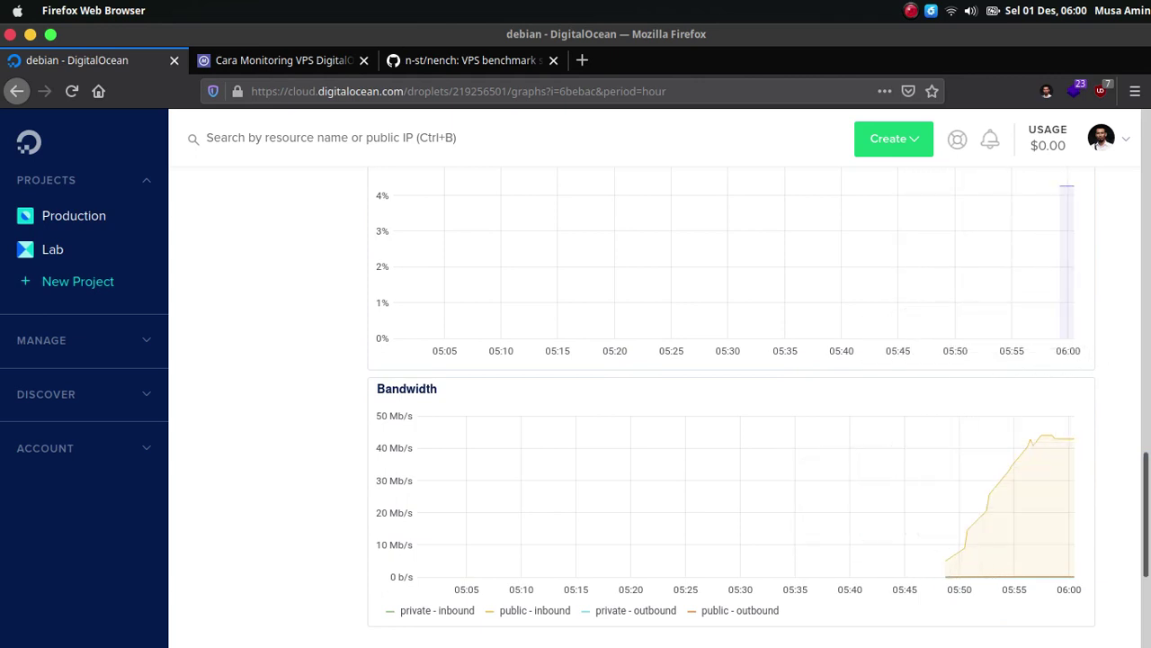
pyautogui.scroll(10, 731, 405)
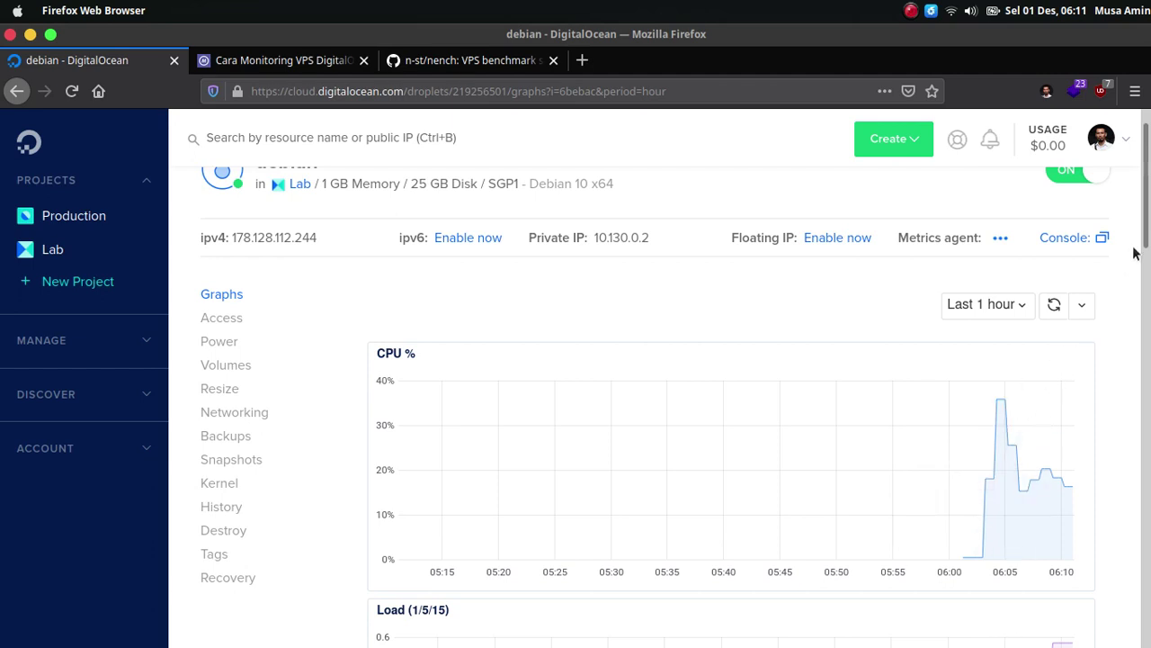
# - Examine the debian Droplet's last-hour Load, Memory, Disk I/O, Disk Usage and Bandwidth graphs, then return to the CPU % graph
pyautogui.scroll(-3, 1144, 234)
pyautogui.scroll(-8, 1144, 234)
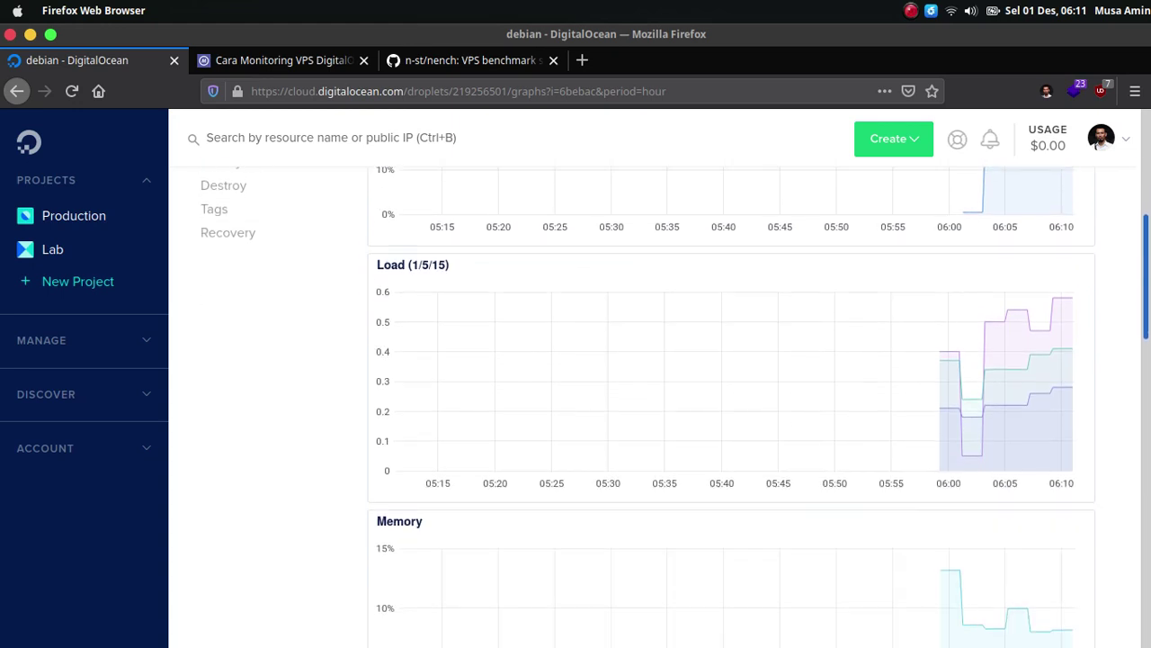
pyautogui.scroll(-1, 1144, 270)
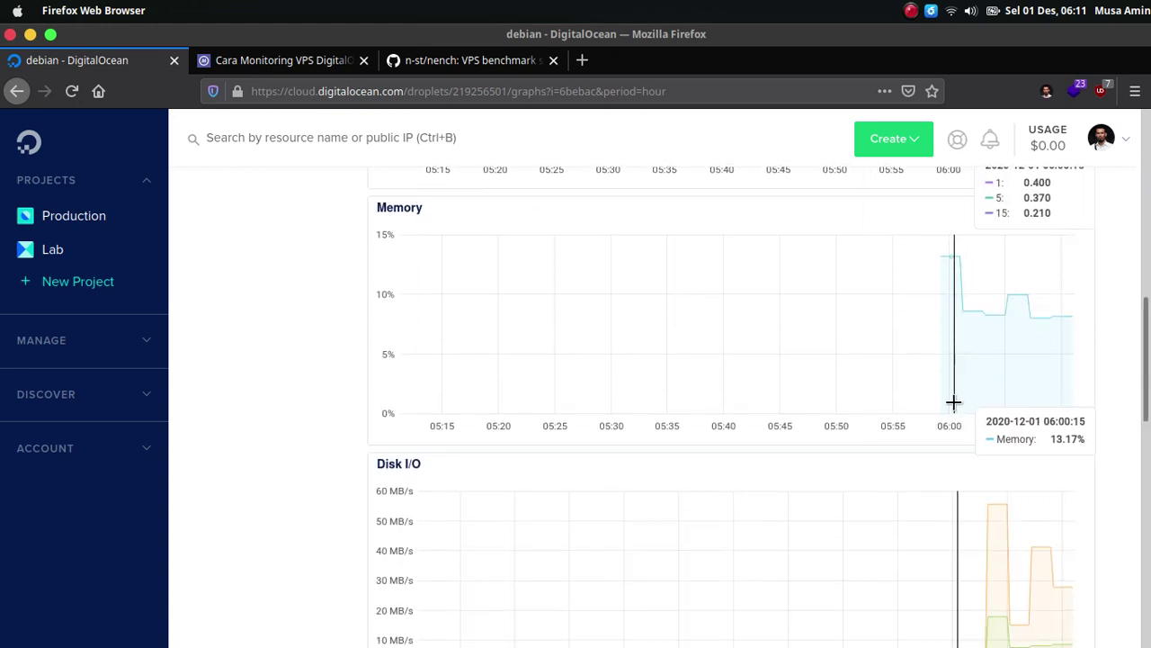
pyautogui.scroll(1, 955, 407)
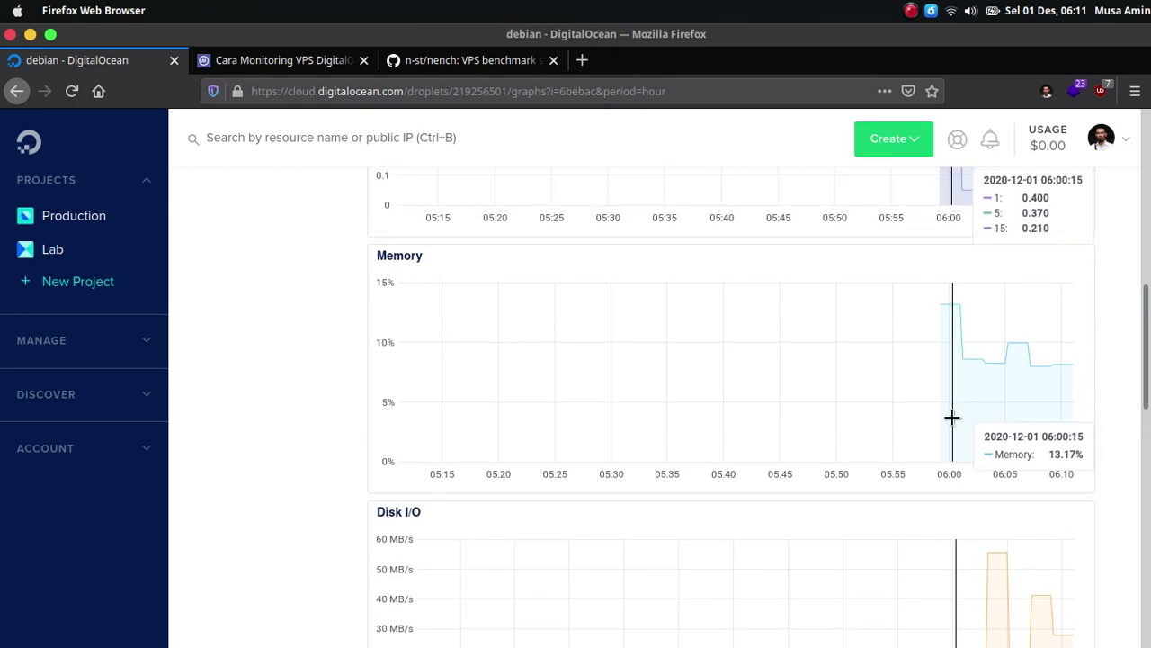
pyautogui.moveTo(1147, 351); pyautogui.dragTo(1147, 422)
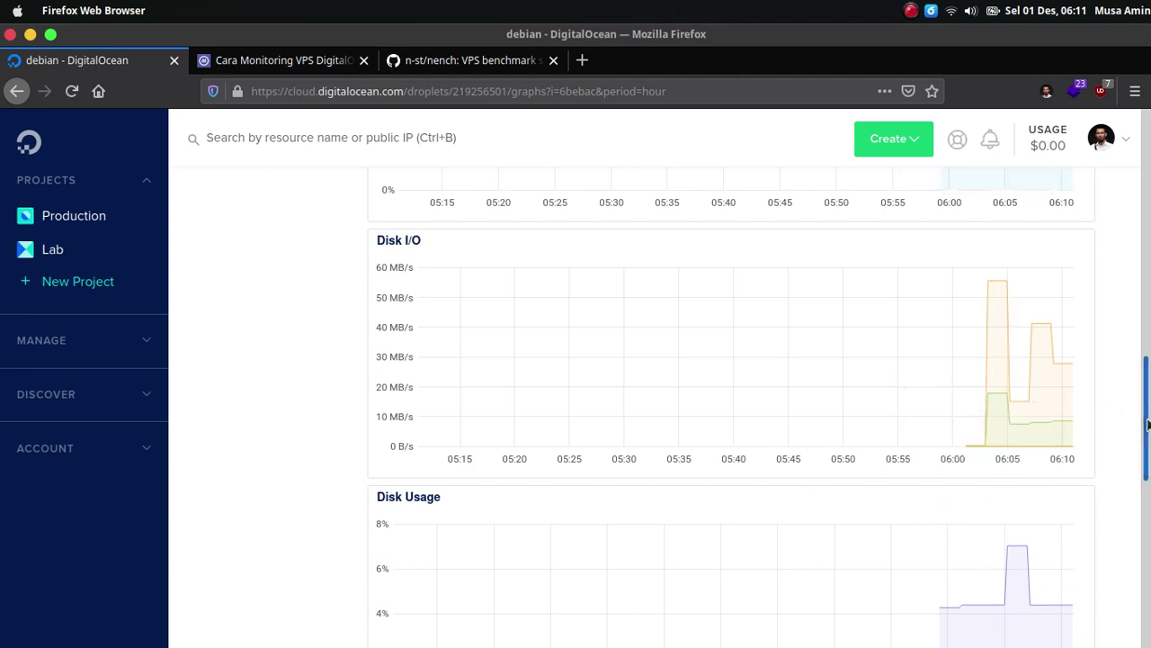
pyautogui.scroll(-3, 1147, 414)
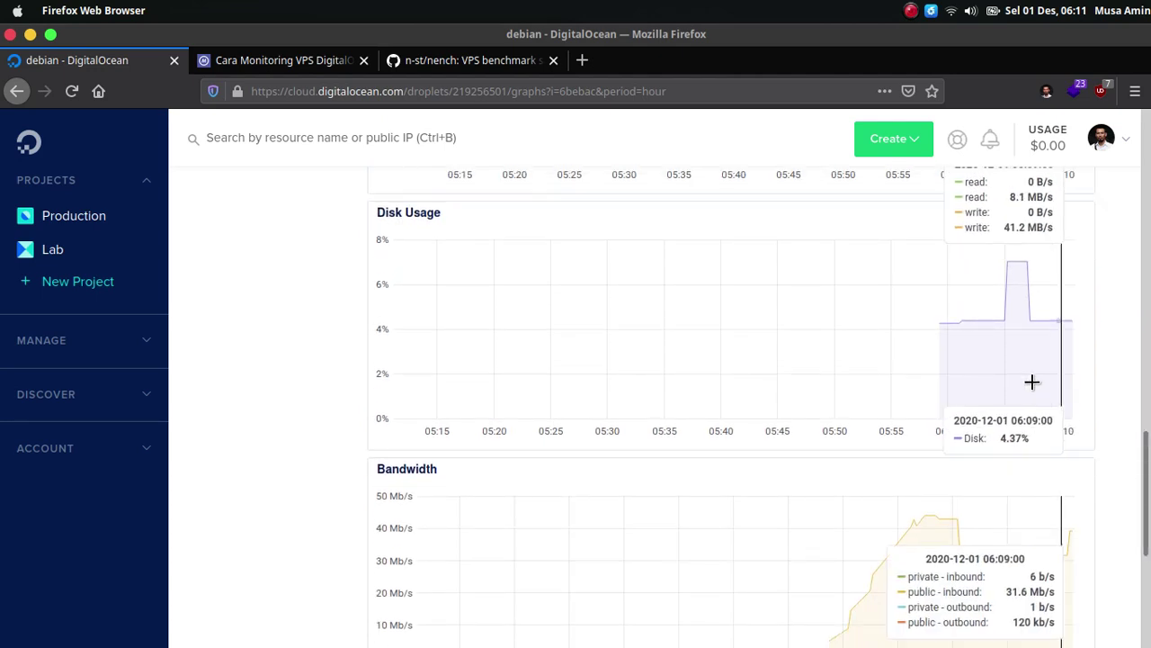
pyautogui.scroll(1, 1005, 371)
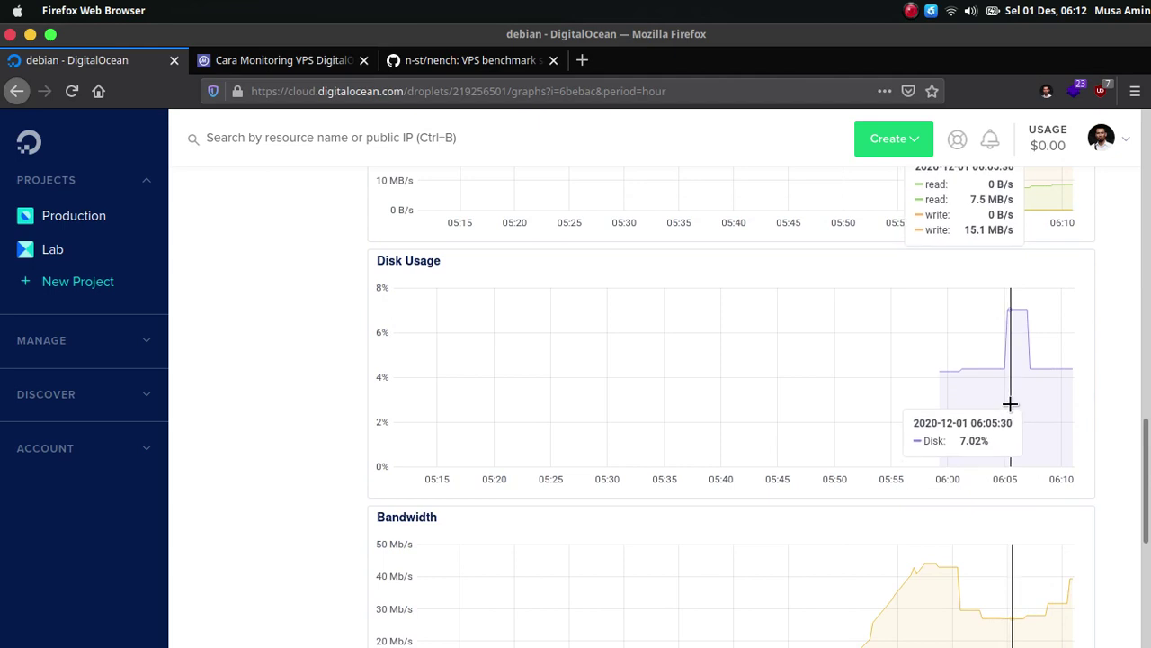
pyautogui.scroll(-4, 1023, 411)
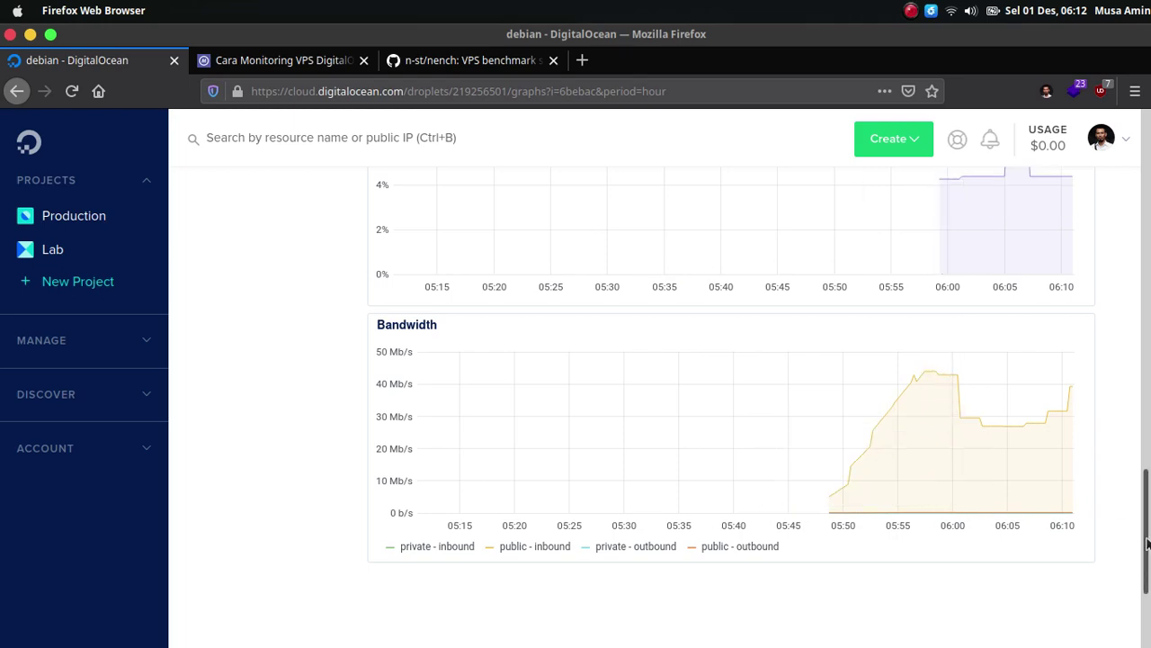
pyautogui.scroll(-2, 1148, 542)
pyautogui.scroll(10, 1146, 567)
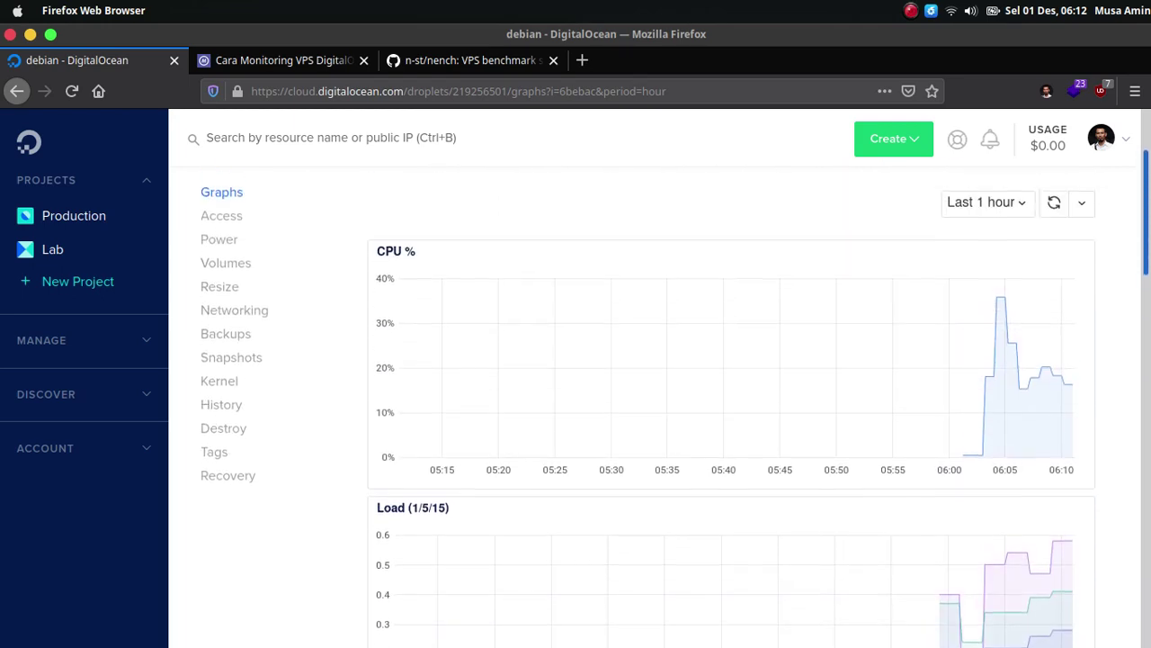
pyautogui.scroll(3, 962, 276)
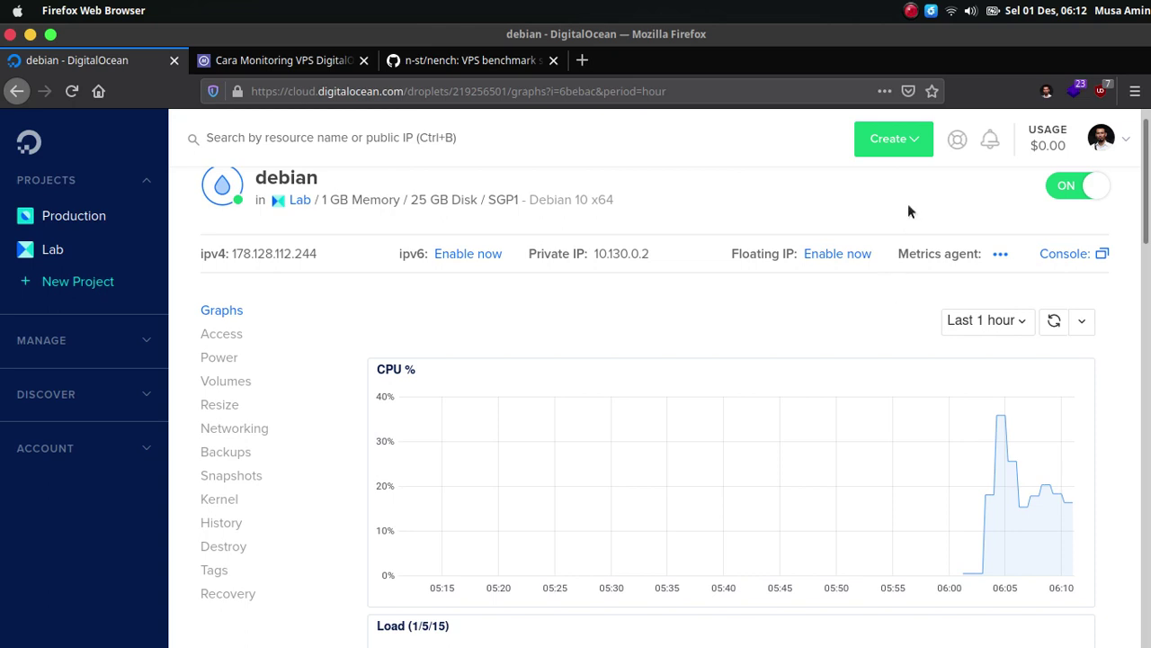
# - Reduce the page zoom to 90%, start creating a new alert policy, and look over its form
pyautogui.hotkey('ctrl', '-')
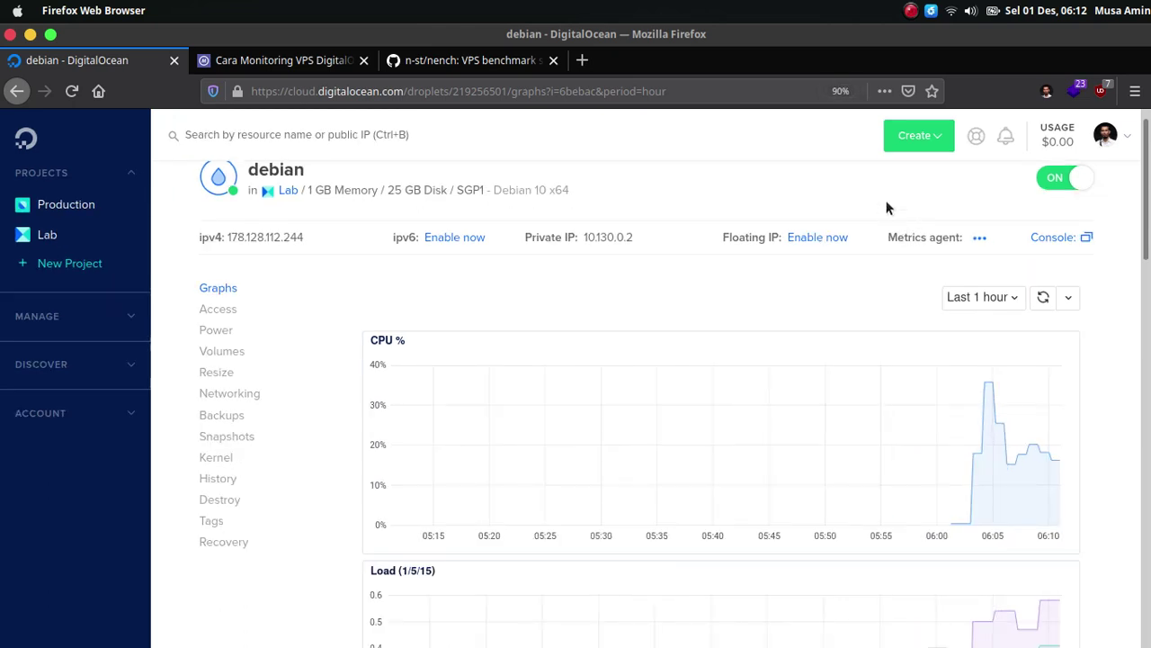
pyautogui.click(934, 136)
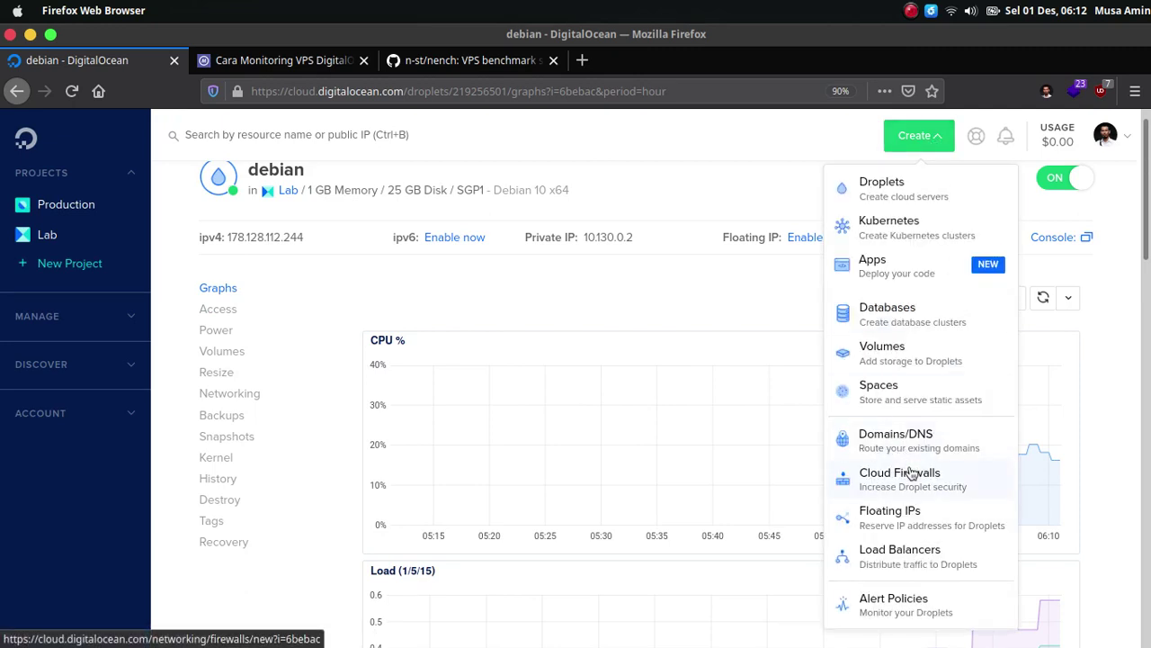
pyautogui.click(921, 613)
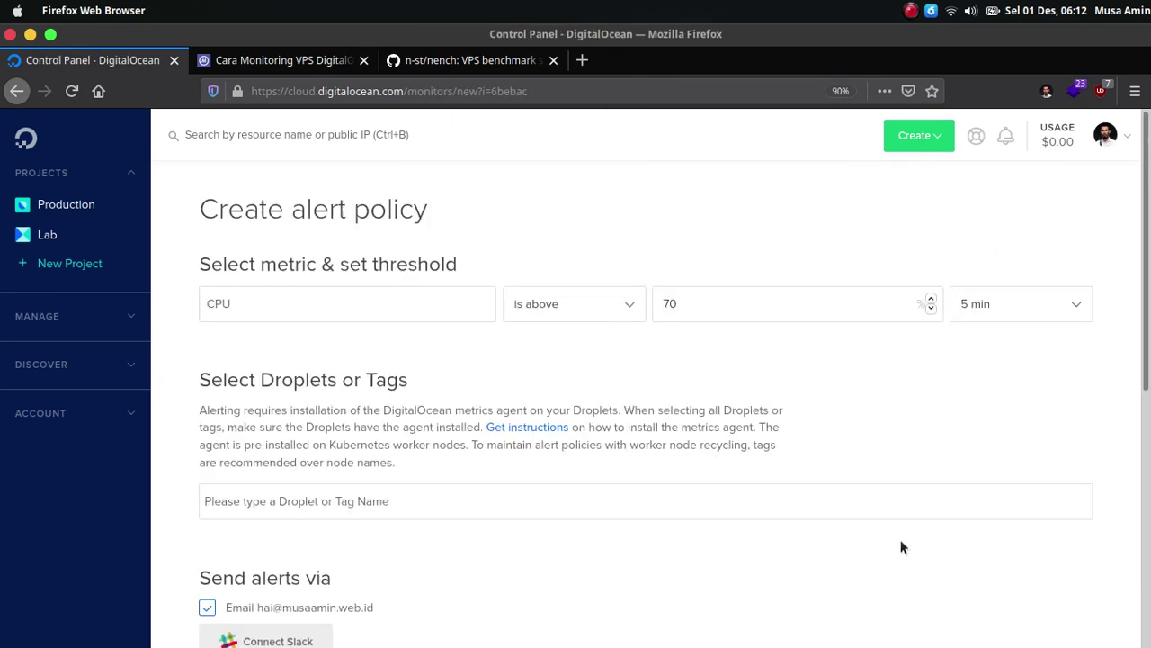
pyautogui.scroll(-4, 879, 442)
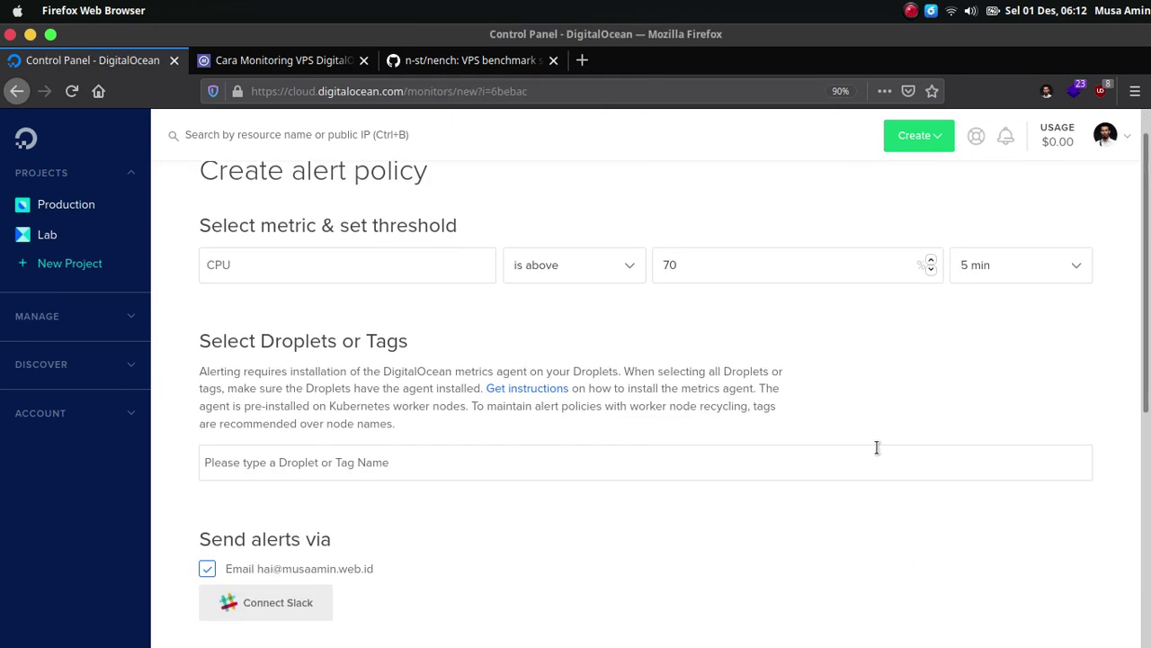
pyautogui.scroll(-1, 875, 438)
pyautogui.scroll(5, 875, 438)
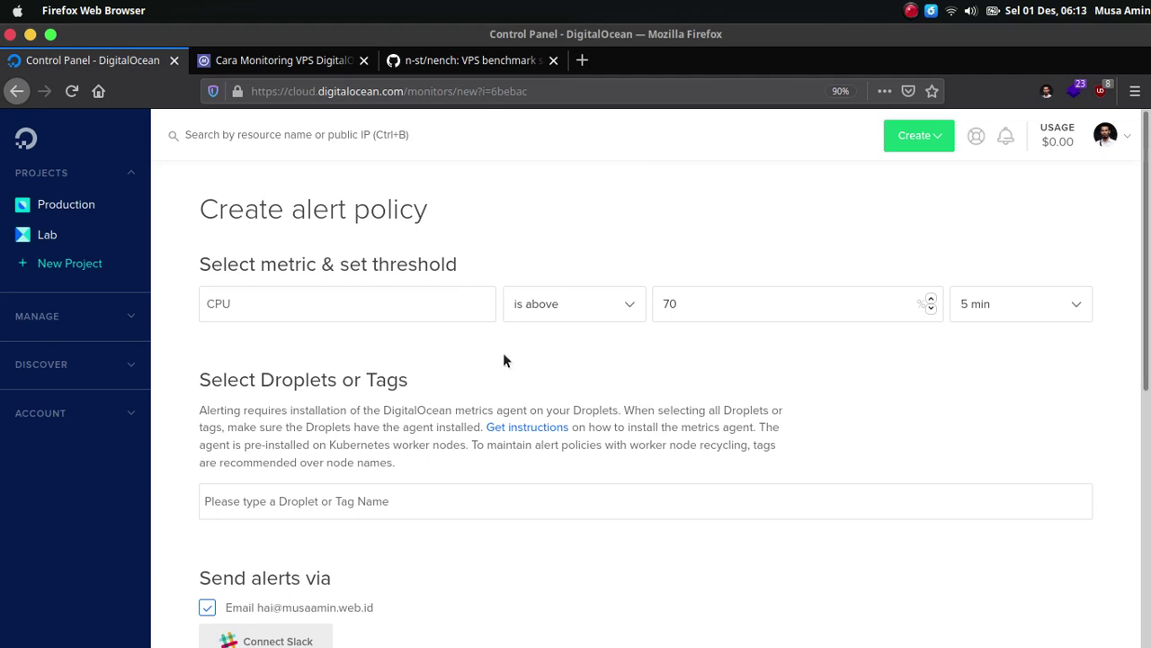
# - Review the metrics available for the alert policy and its Droplet selection and alert delivery options
pyautogui.click(456, 314)
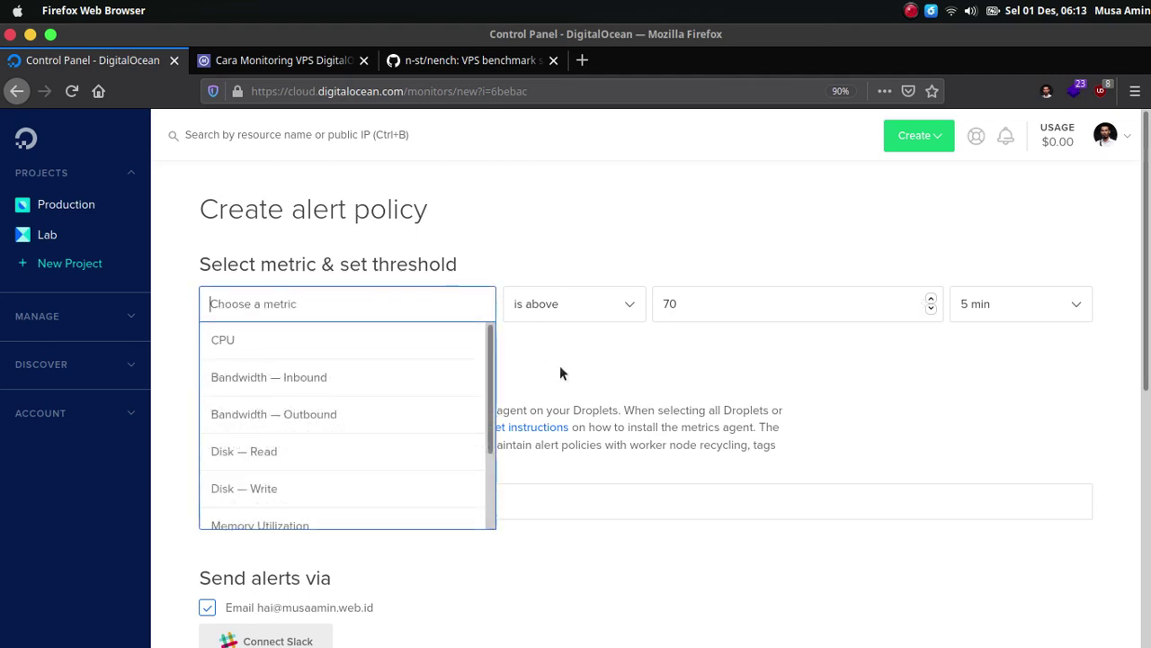
pyautogui.click(555, 362)
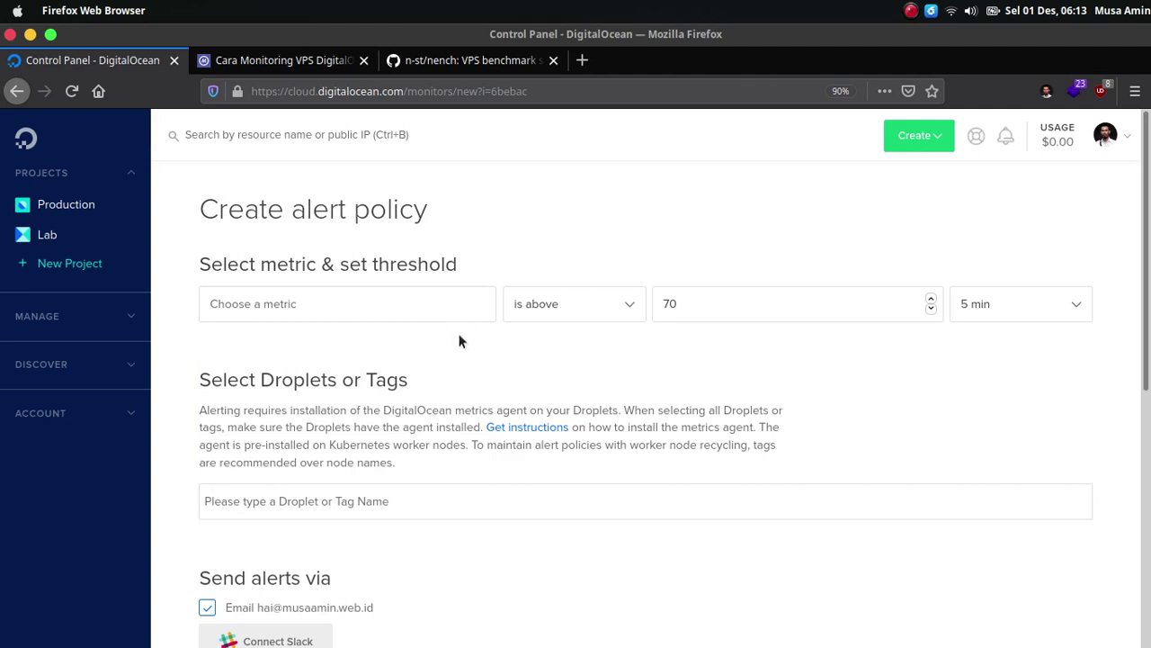
pyautogui.click(470, 311)
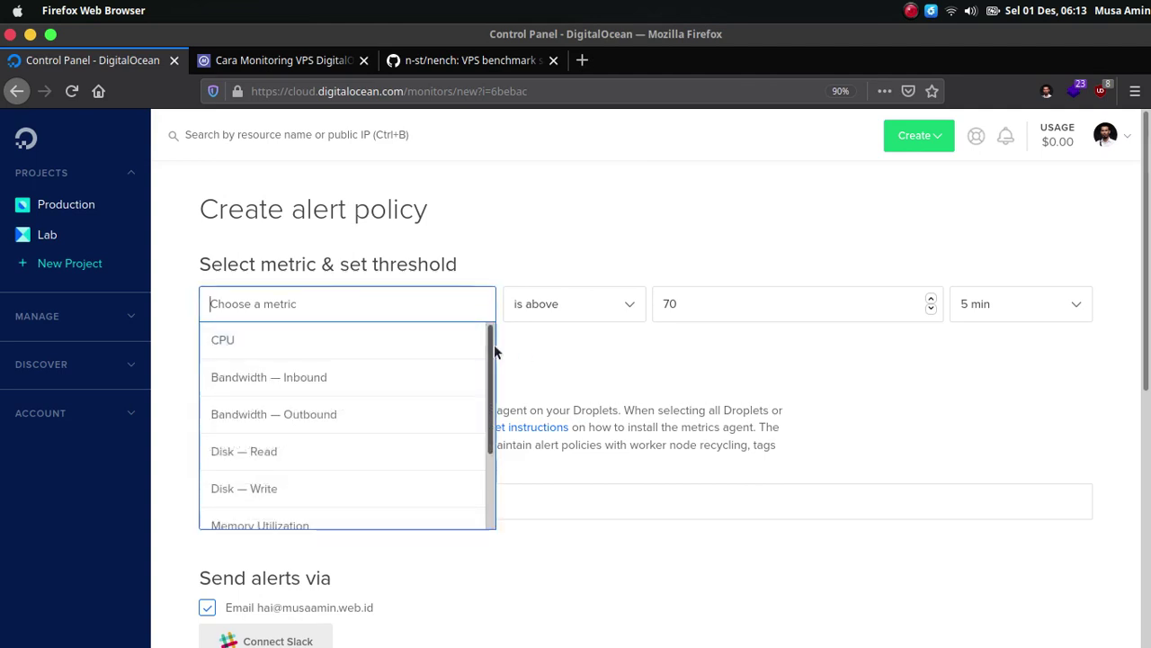
pyautogui.click(620, 346)
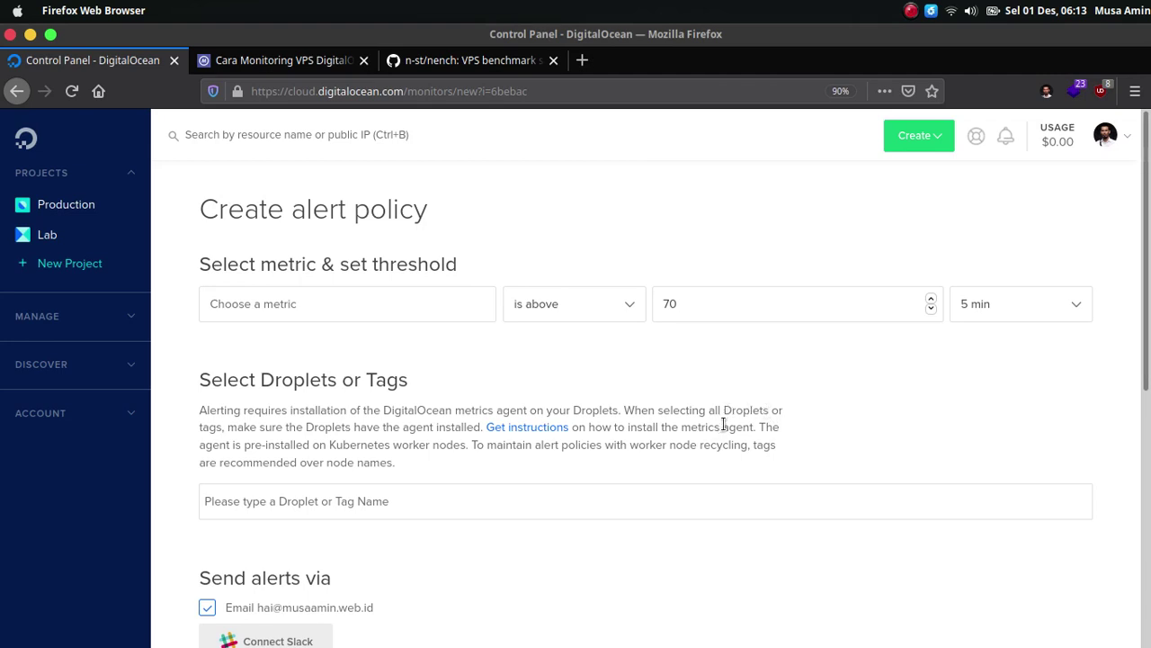
pyautogui.scroll(-2, 733, 419)
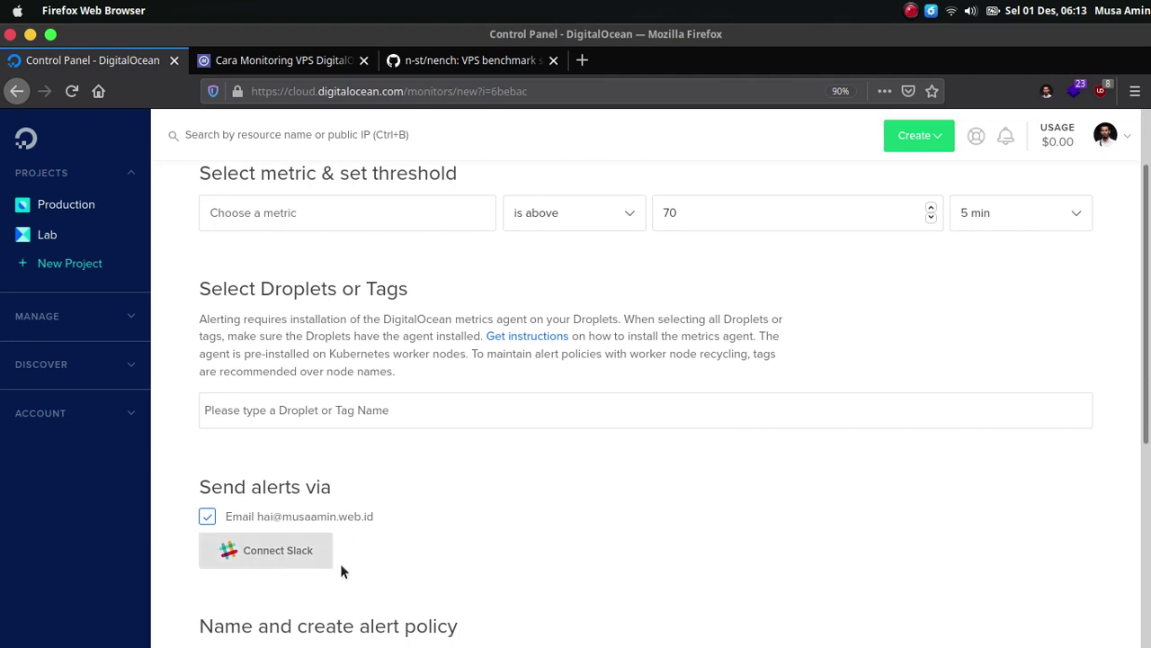
pyautogui.scroll(1, 415, 536)
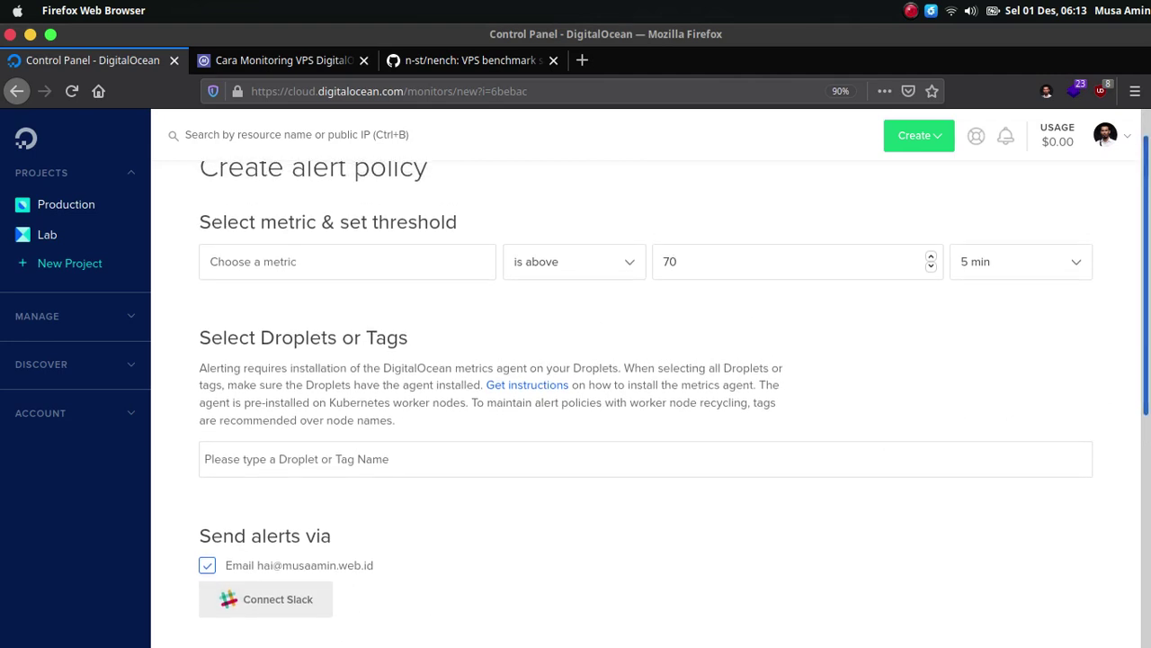
pyautogui.scroll(1, 881, 338)
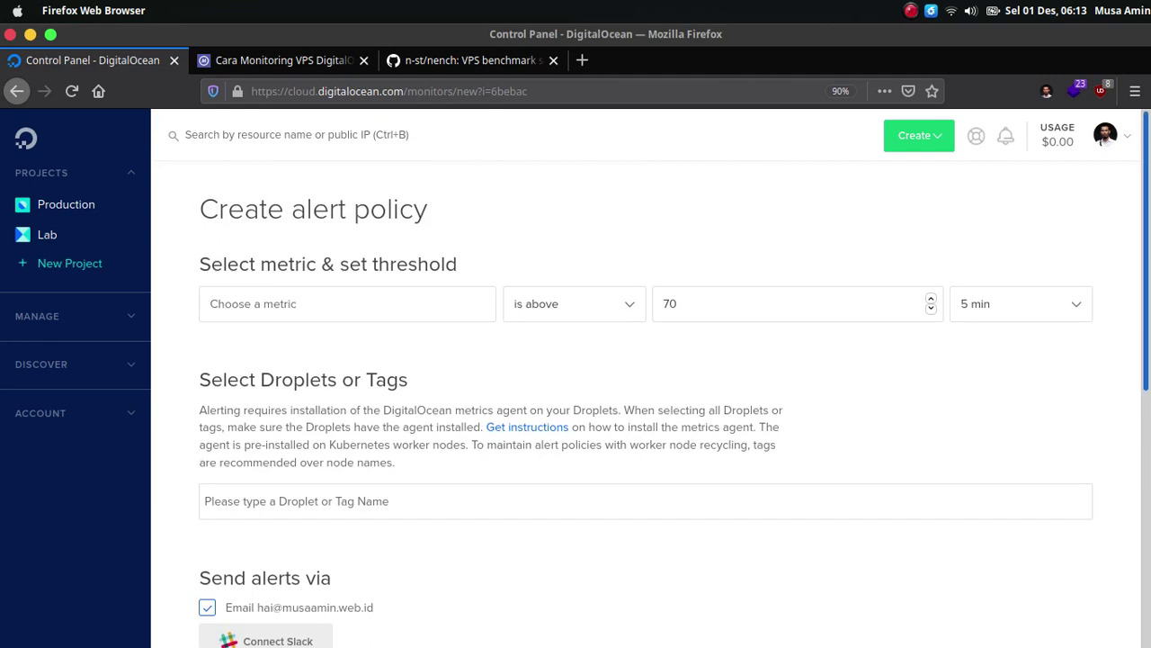
# - Choose CPU as the alert policy's metric and set its threshold to 80%
pyautogui.click(384, 303)
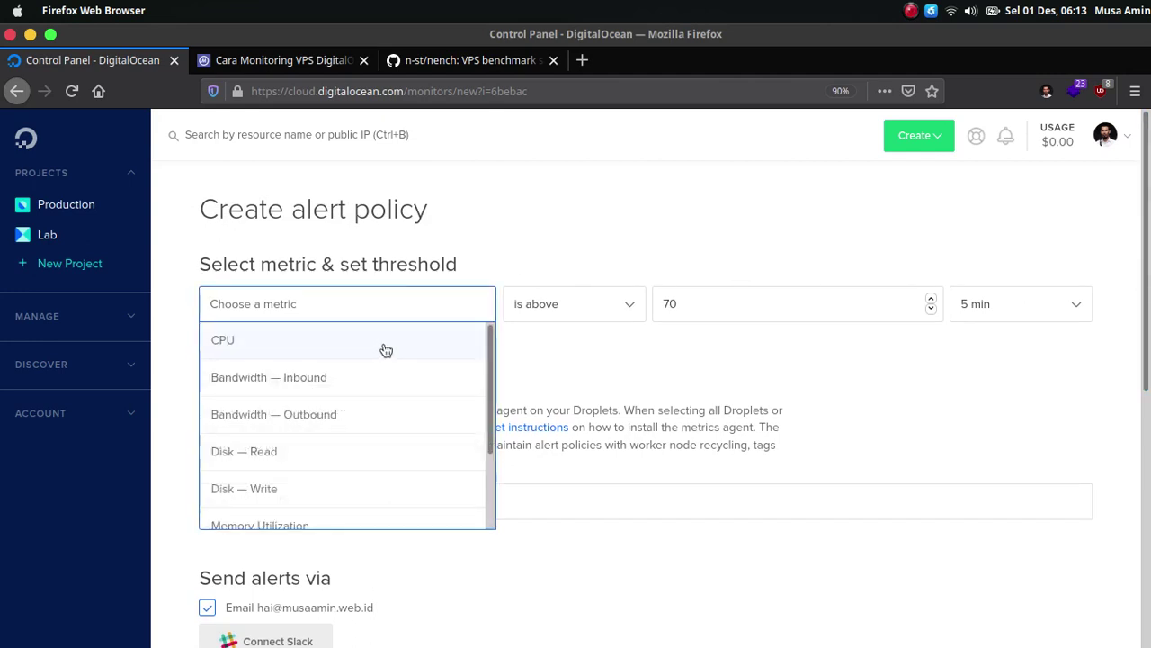
pyautogui.click(385, 347)
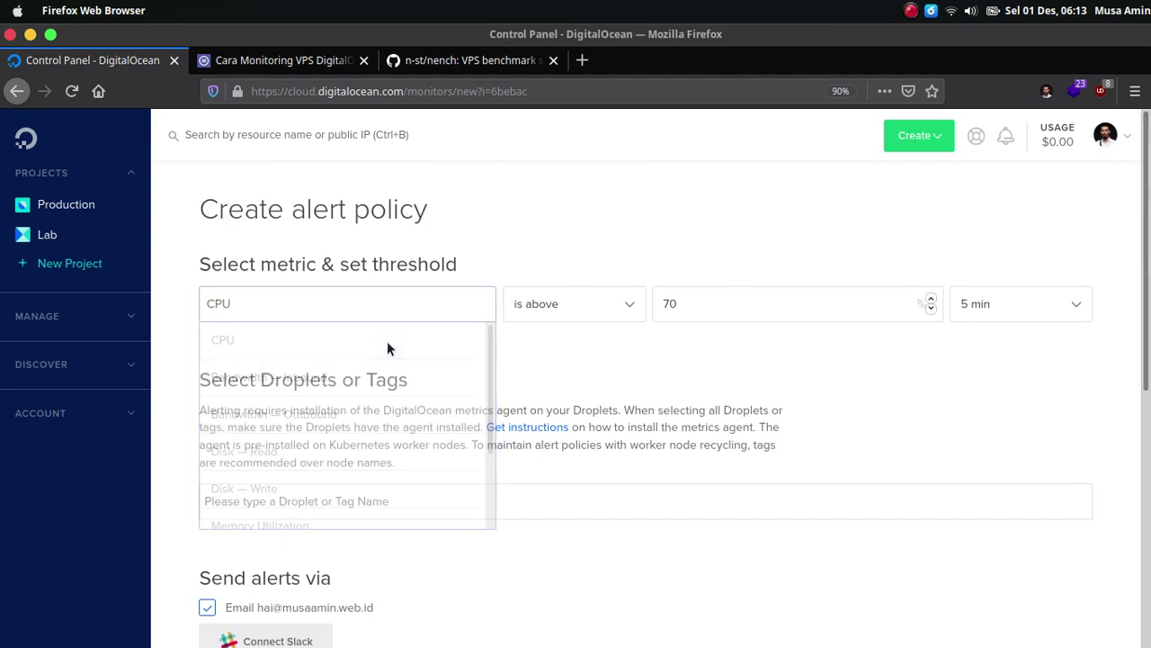
pyautogui.doubleClick(682, 296)
pyautogui.write('80')
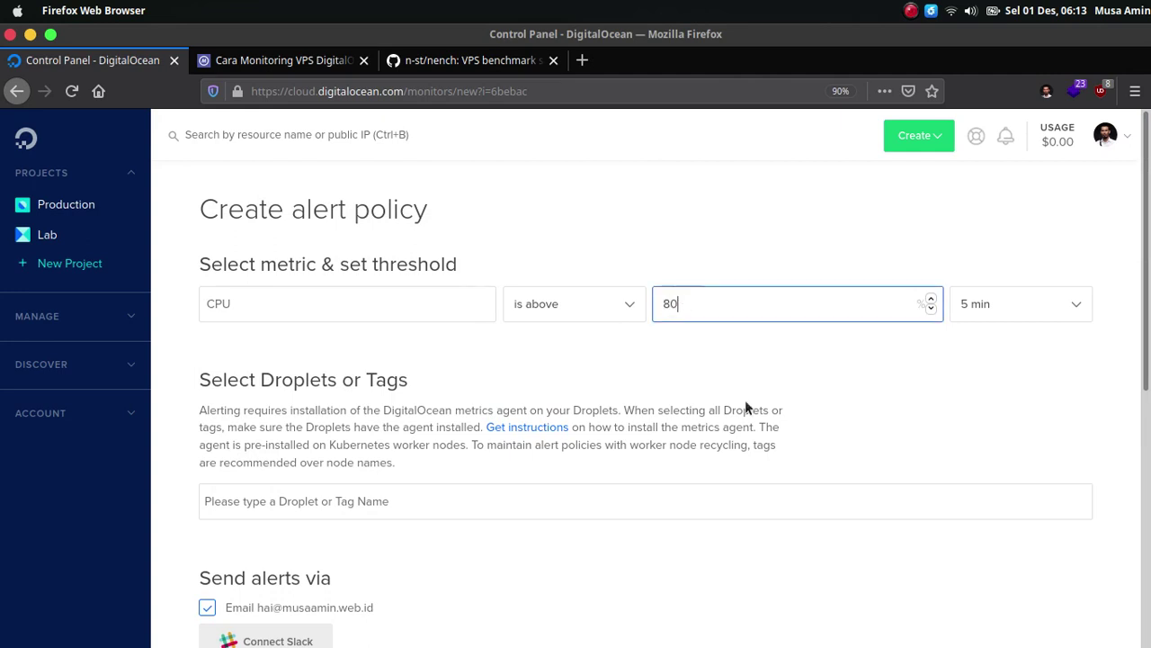
# - Review the duration choices for the CPU alert and select 5 min
pyautogui.click(1015, 316)
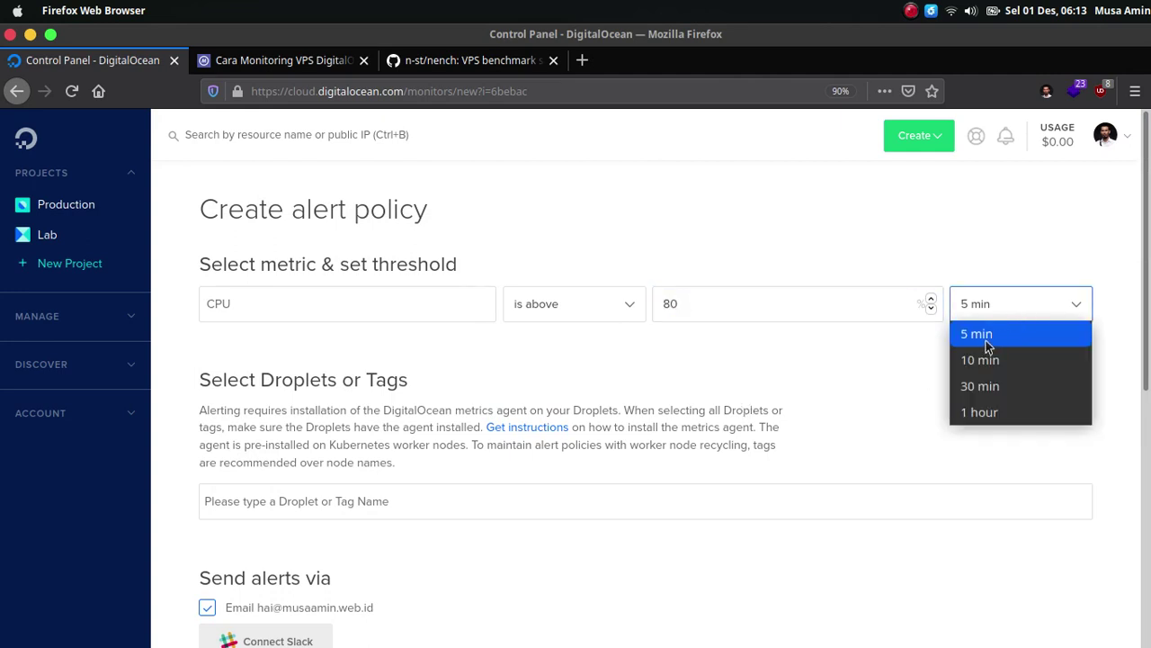
pyautogui.click(933, 350)
pyautogui.click(976, 315)
pyautogui.click(974, 331)
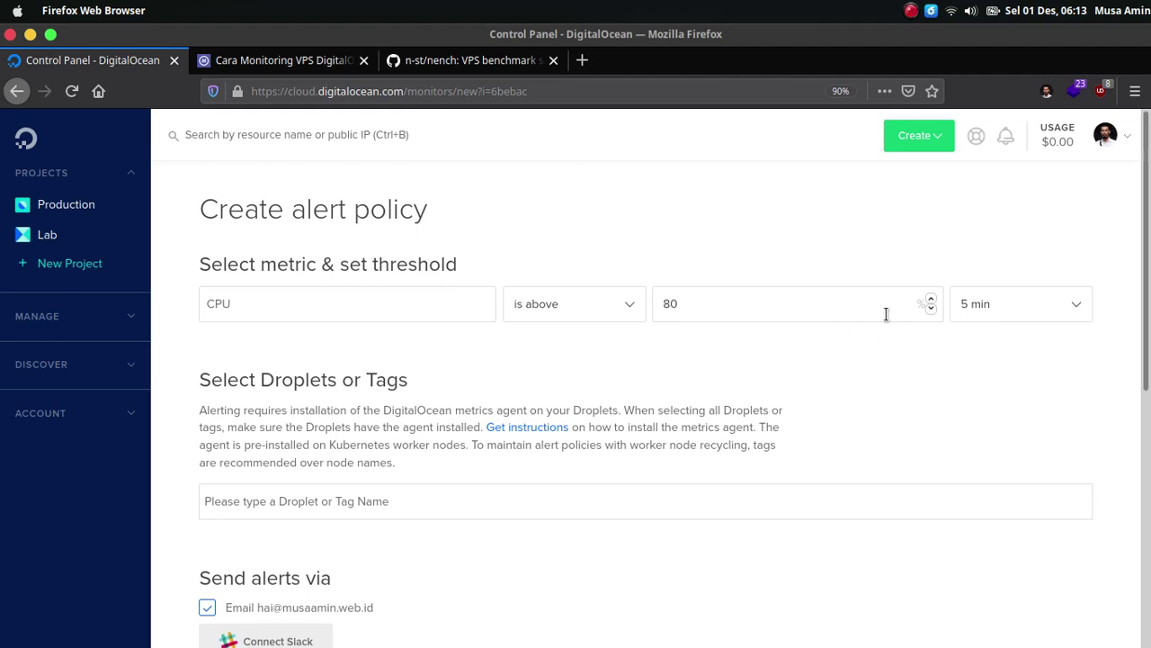
pyautogui.click(979, 315)
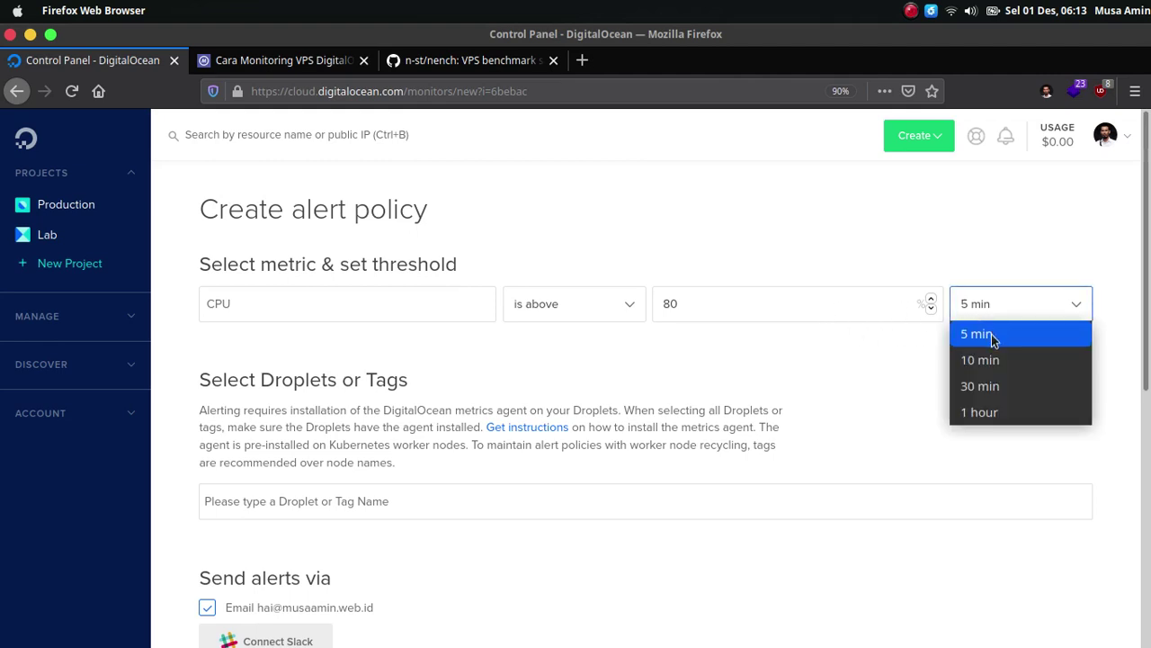
pyautogui.click(992, 335)
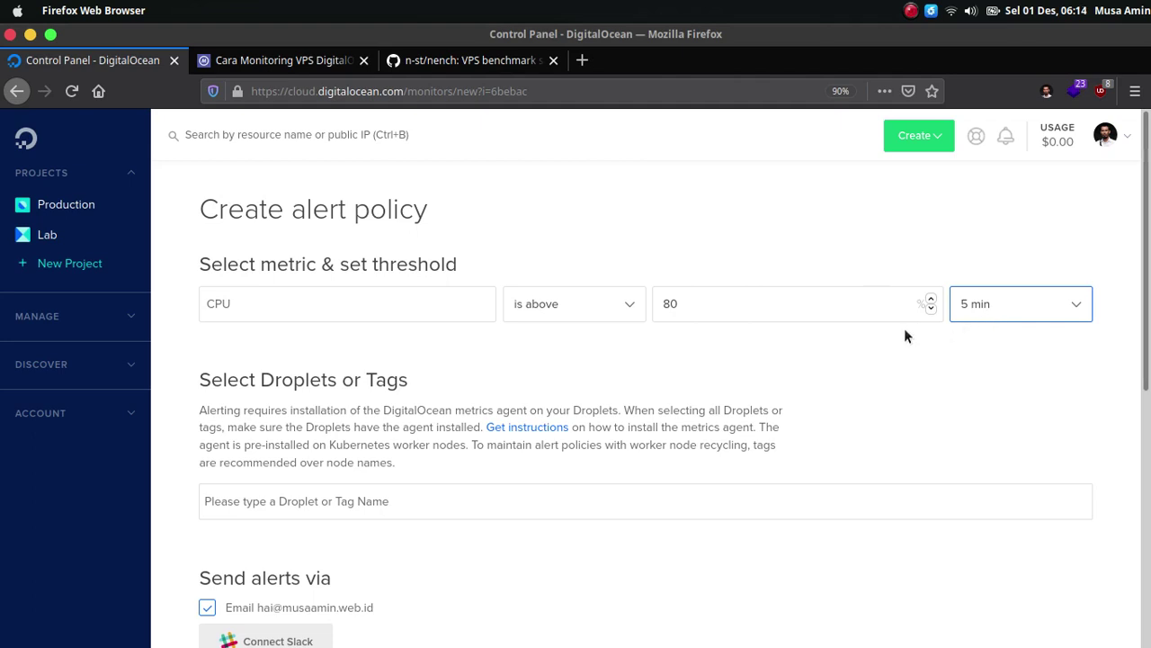
# - Review the metrics and comparison options available for the alert policy
pyautogui.click(935, 346)
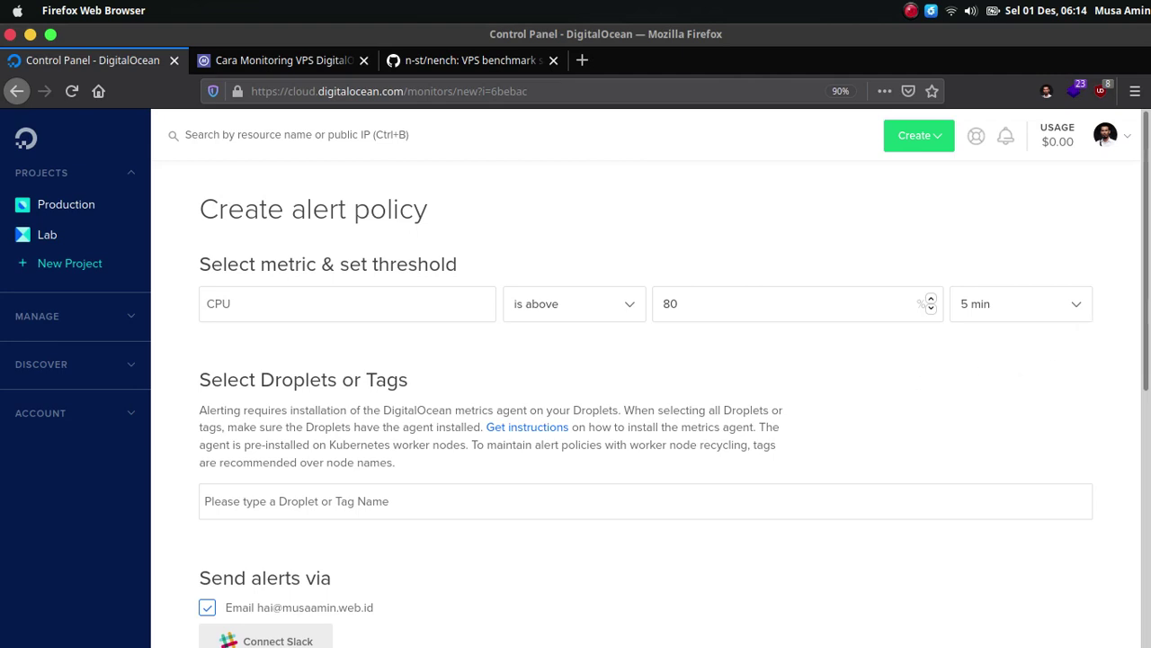
pyautogui.scroll(-1, 389, 332)
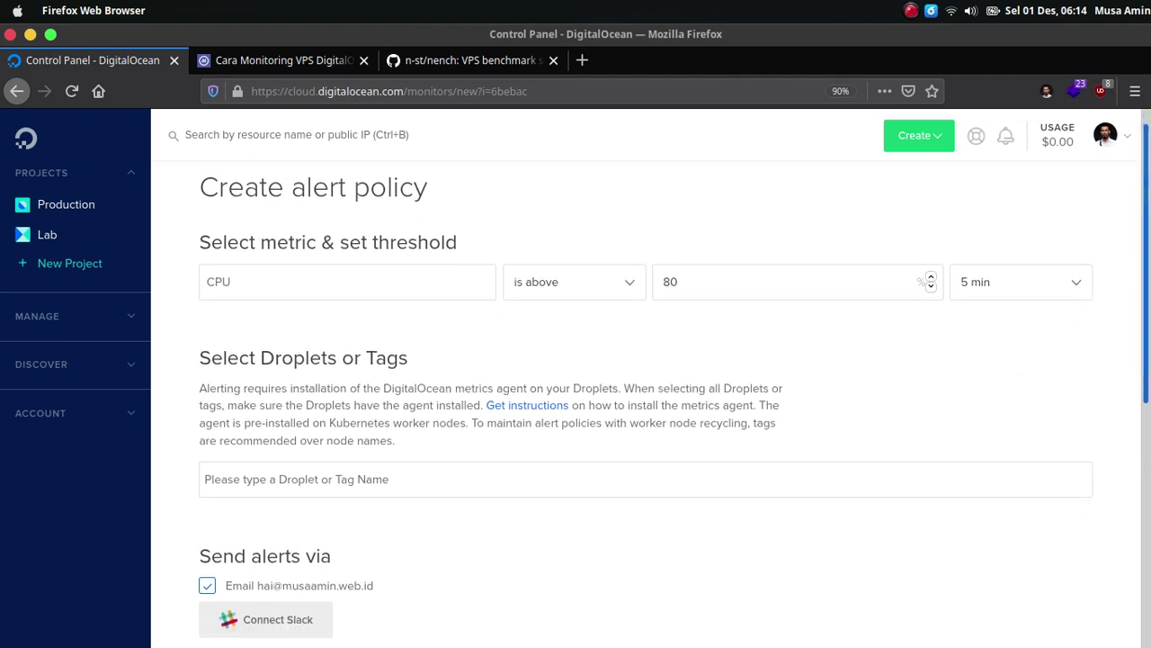
pyautogui.click(337, 287)
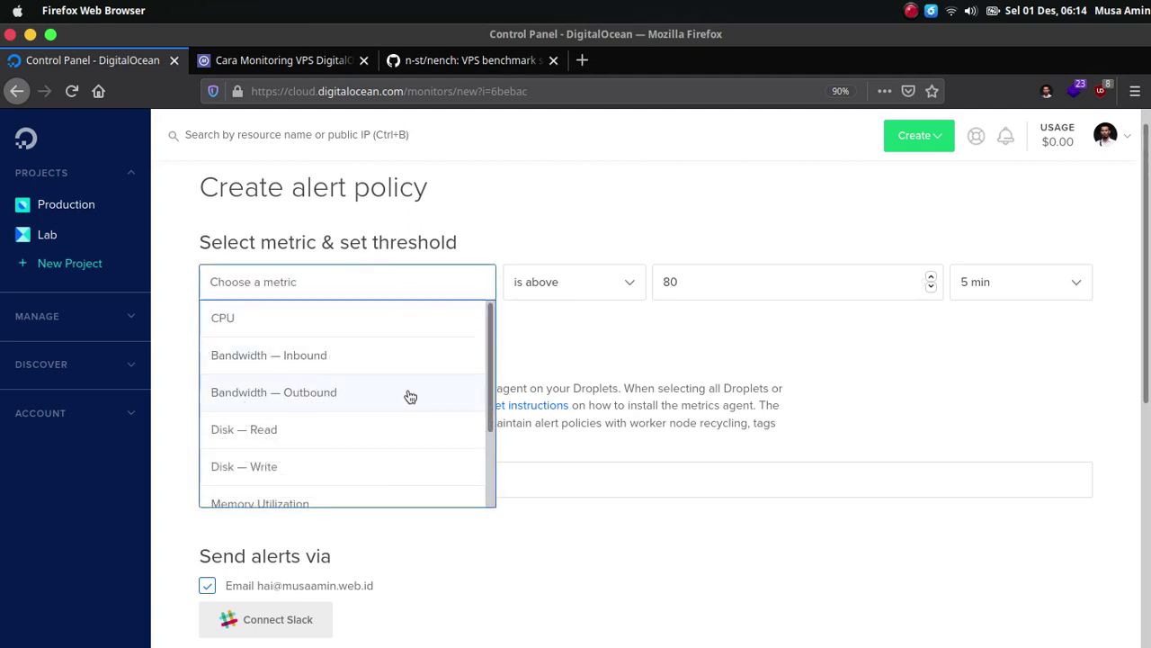
pyautogui.scroll(-2, 405, 401)
pyautogui.scroll(2, 405, 396)
pyautogui.click(539, 337)
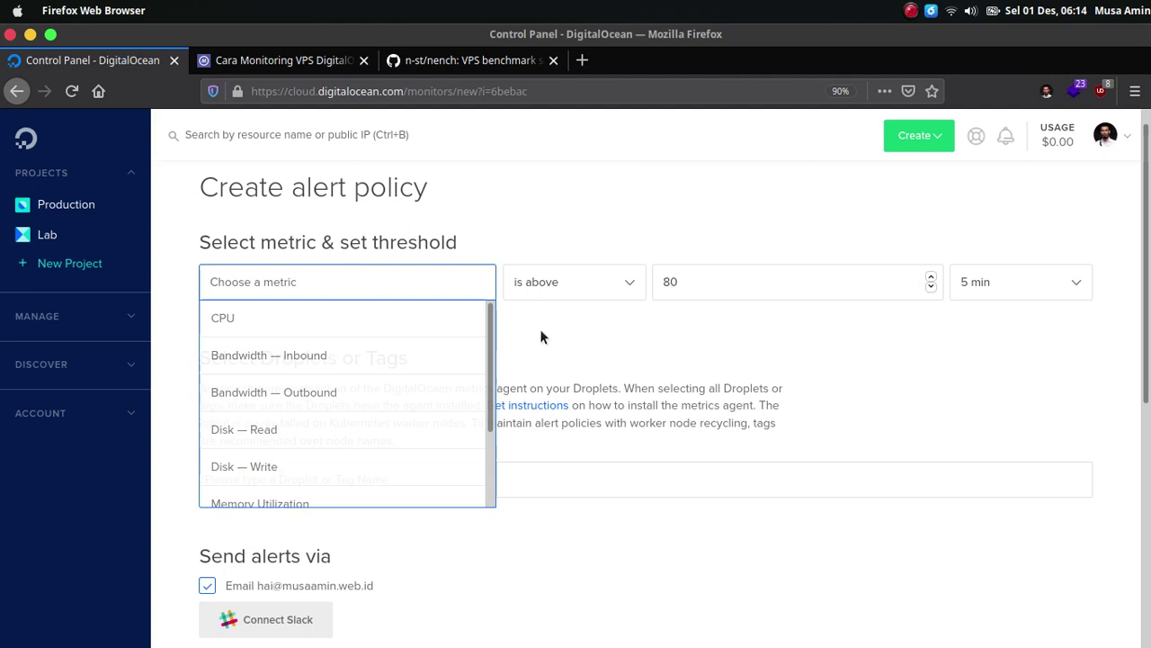
pyautogui.click(576, 284)
pyautogui.click(576, 293)
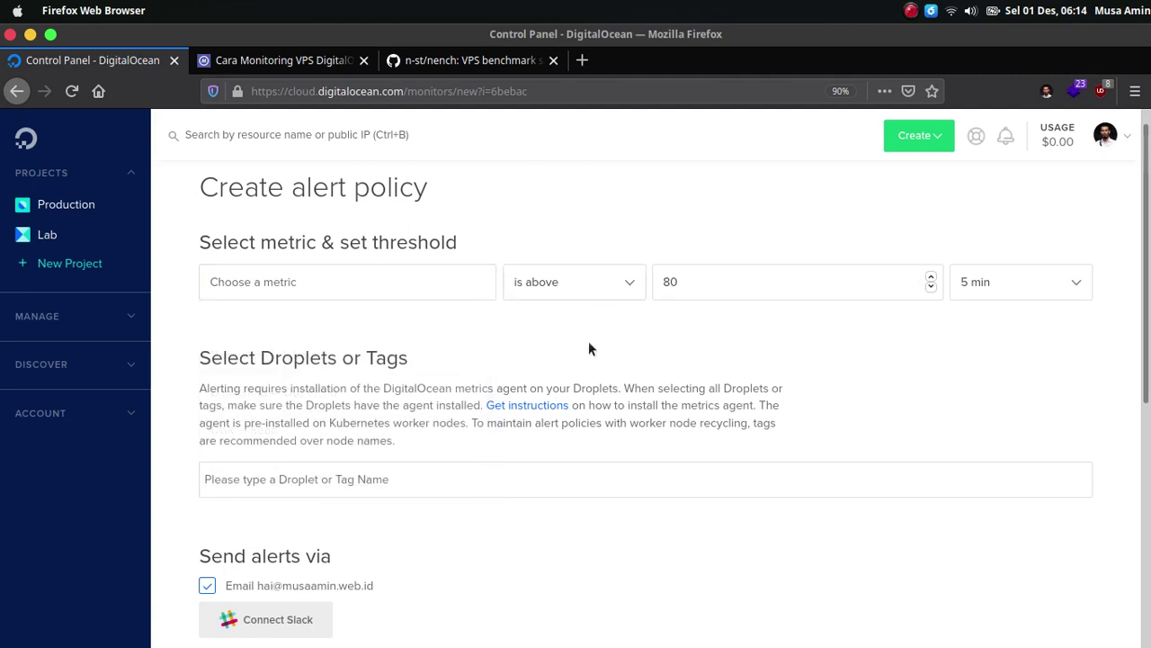
# - Apply the alert policy to the debian Droplet
pyautogui.scroll(-2, 542, 346)
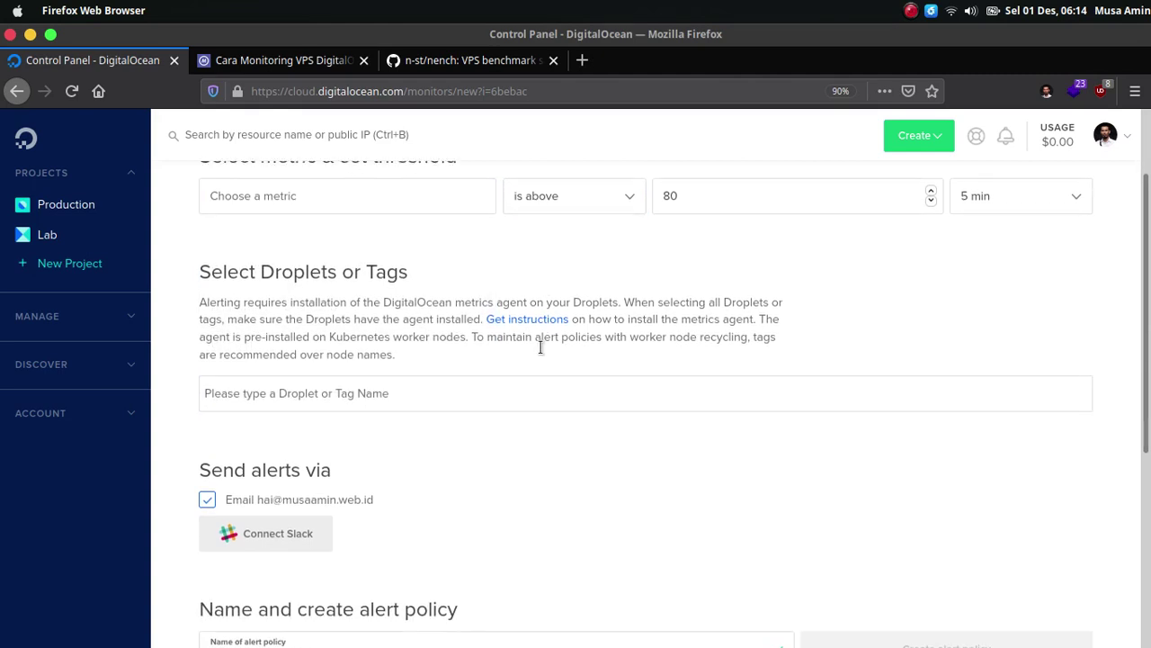
pyautogui.click(508, 385)
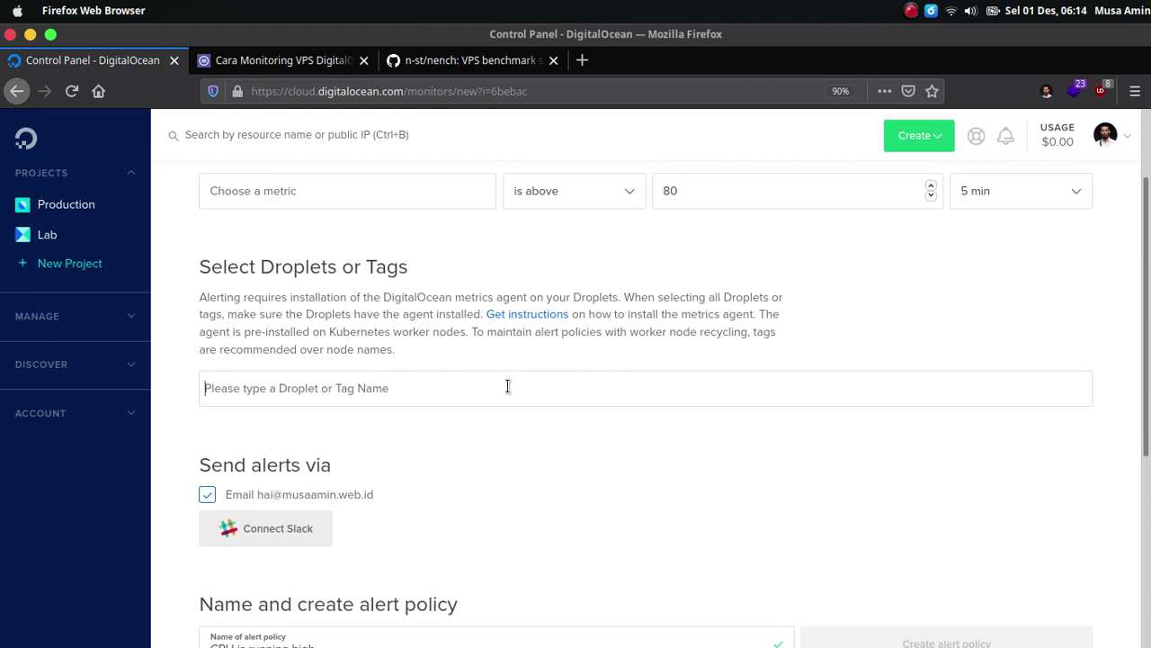
pyautogui.write('debian')
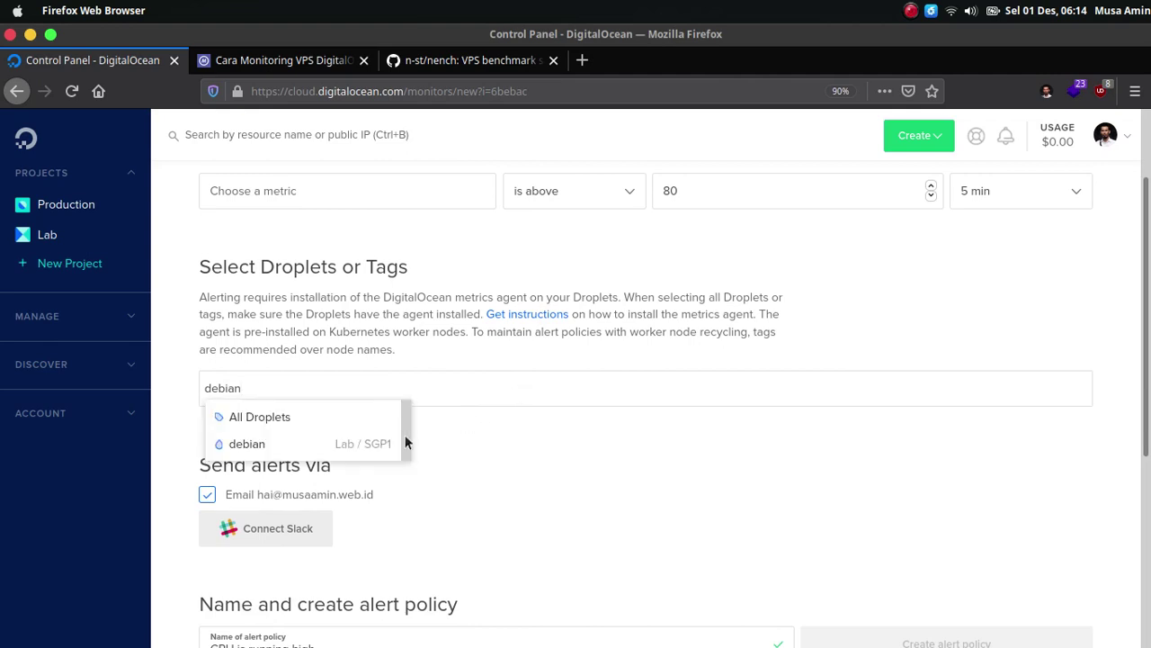
pyautogui.click(371, 444)
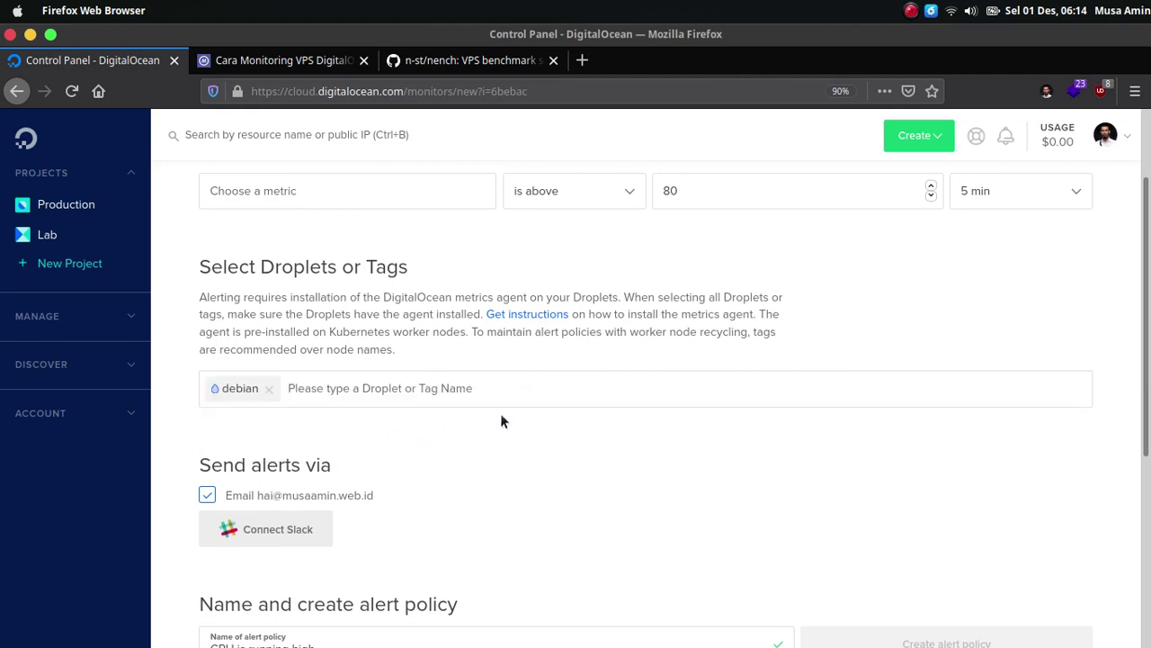
# - Rename the alert policy as "Debian CPU is running high"
pyautogui.scroll(-3, 535, 419)
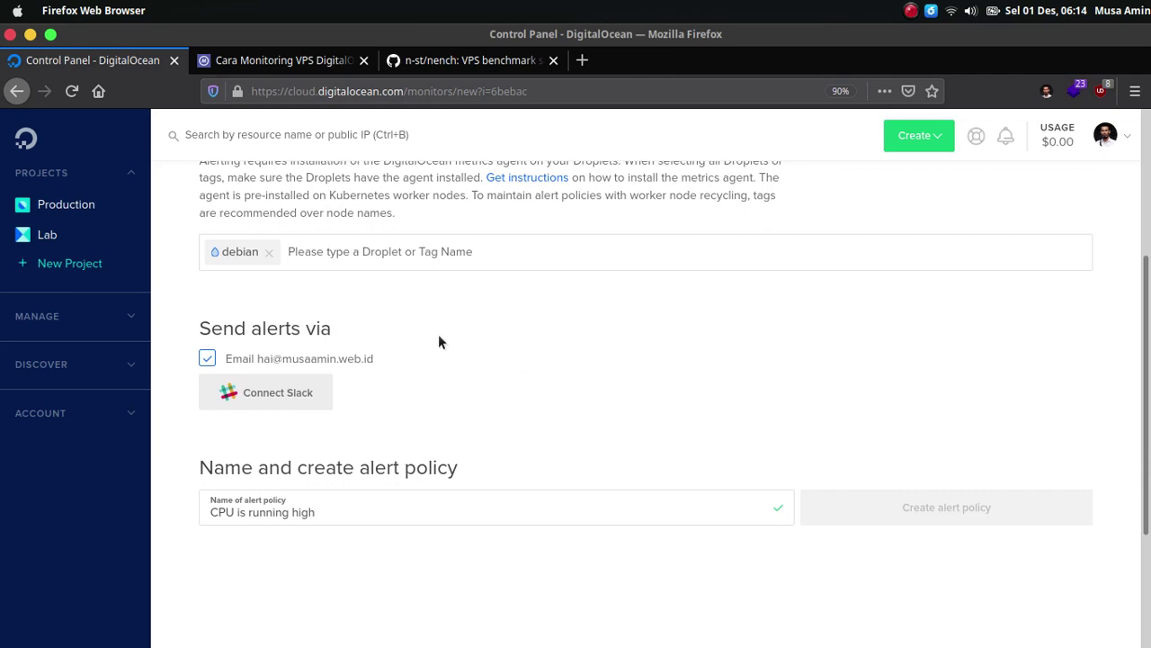
pyautogui.scroll(-3, 545, 319)
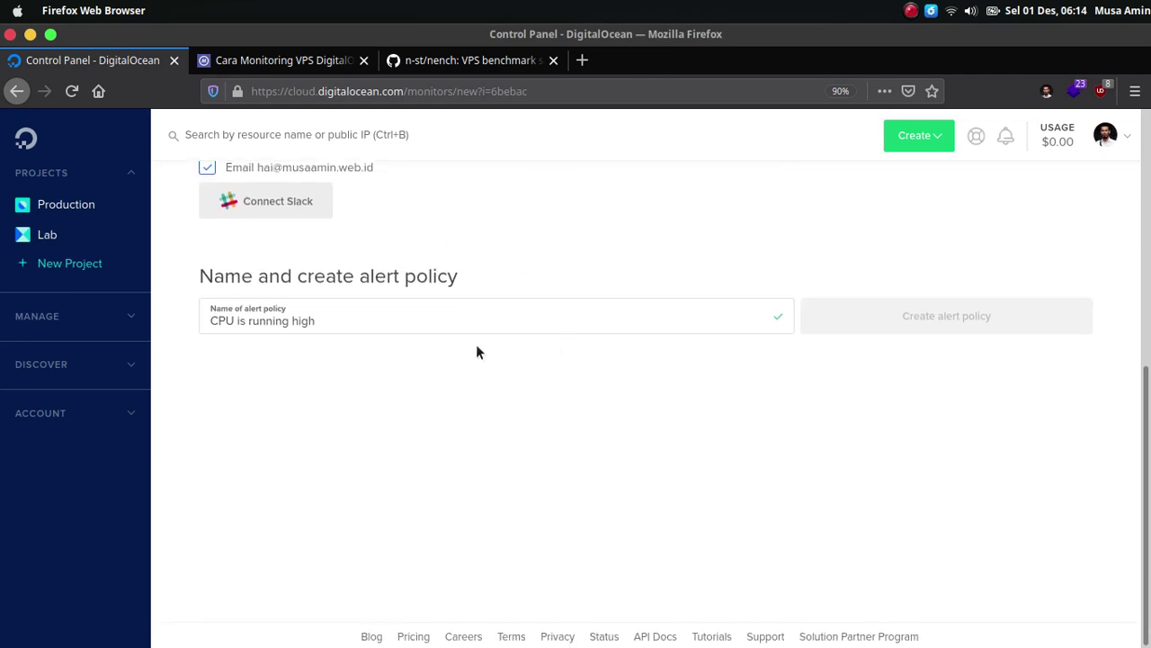
pyautogui.tripleClick(437, 321)
pyautogui.click(448, 323)
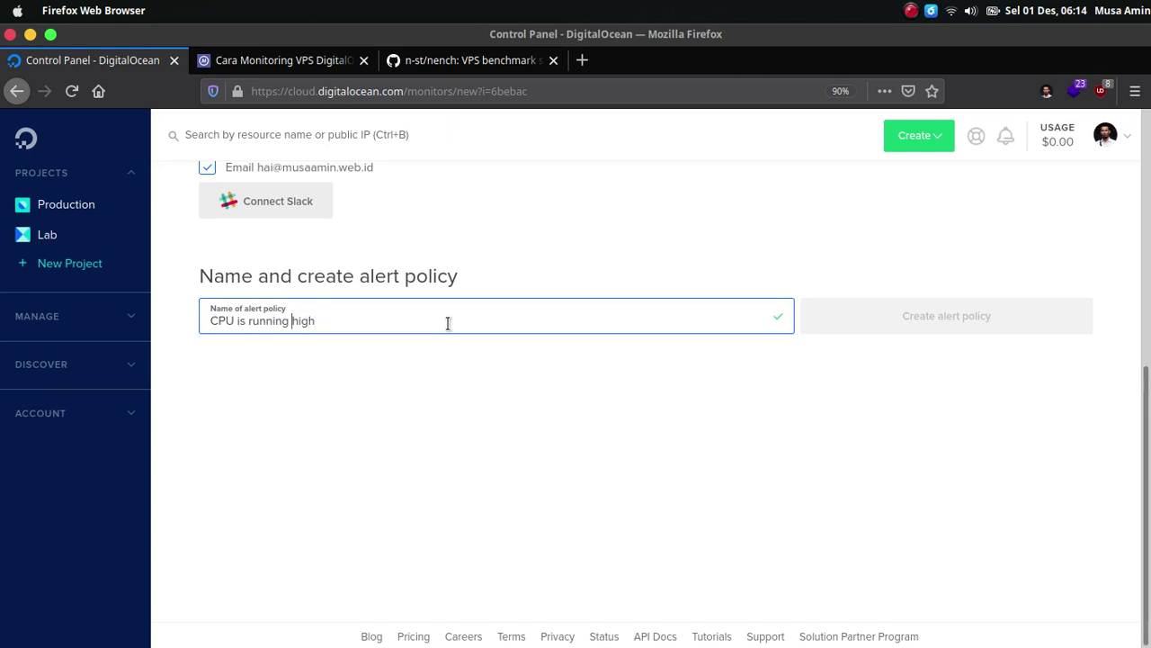
pyautogui.press('Home')
pyautogui.write('Debian ')
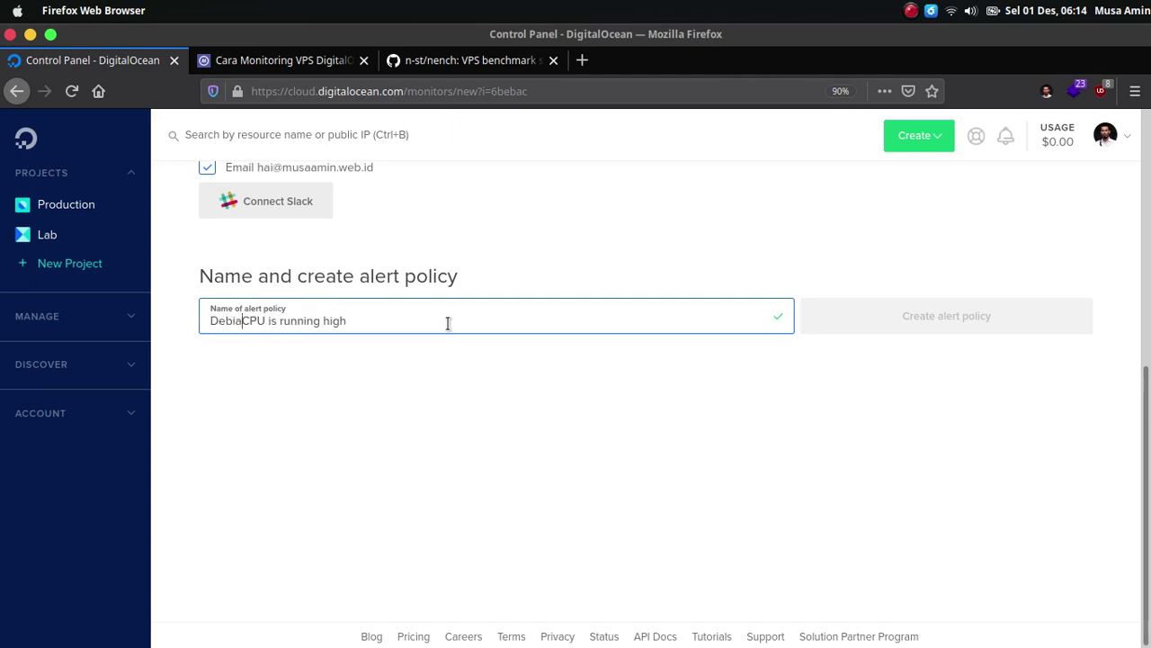
pyautogui.write('-')
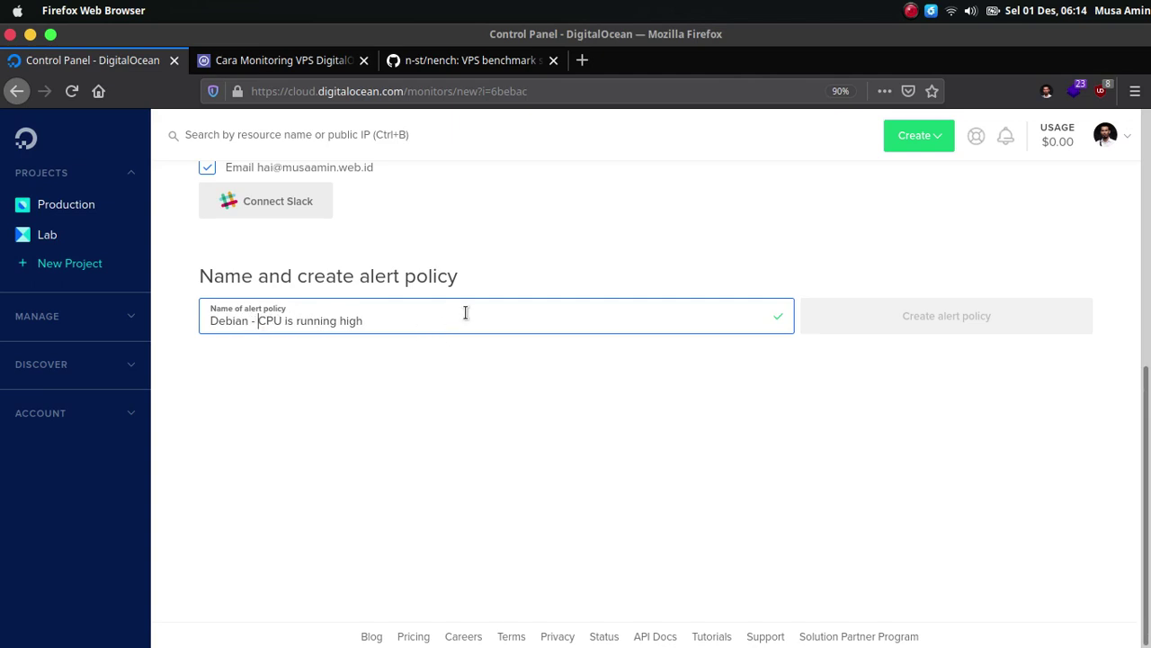
pyautogui.press('BackSpace')
pyautogui.press('BackSpace')
# - Choose CPU again as the metric for the alert policy
pyautogui.scroll(3, 465, 312)
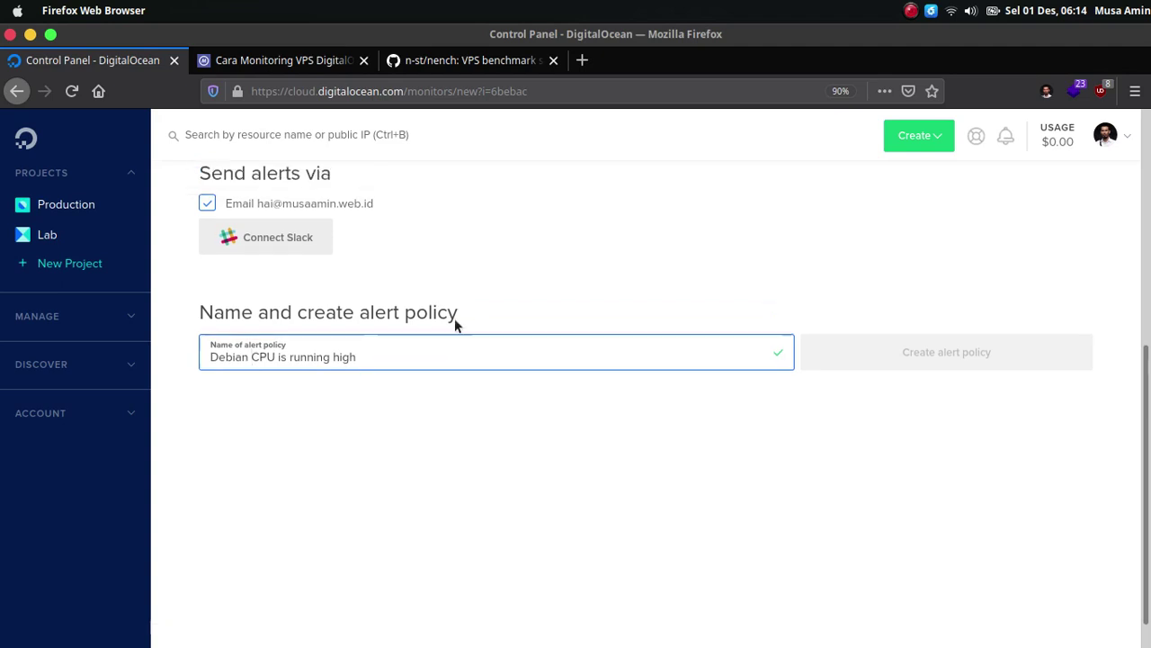
pyautogui.scroll(6, 767, 504)
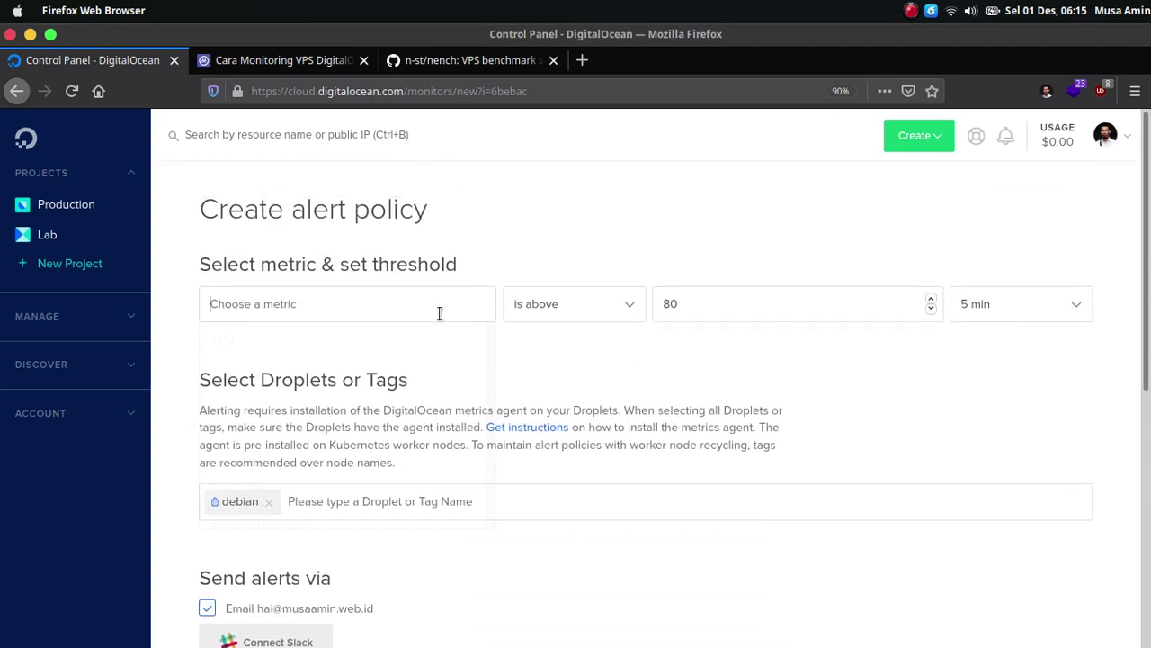
pyautogui.click(437, 311)
pyautogui.click(444, 352)
# - Change the alert policy's name to "Debian - CPU is running high" and create the policy
pyautogui.scroll(-8, 604, 373)
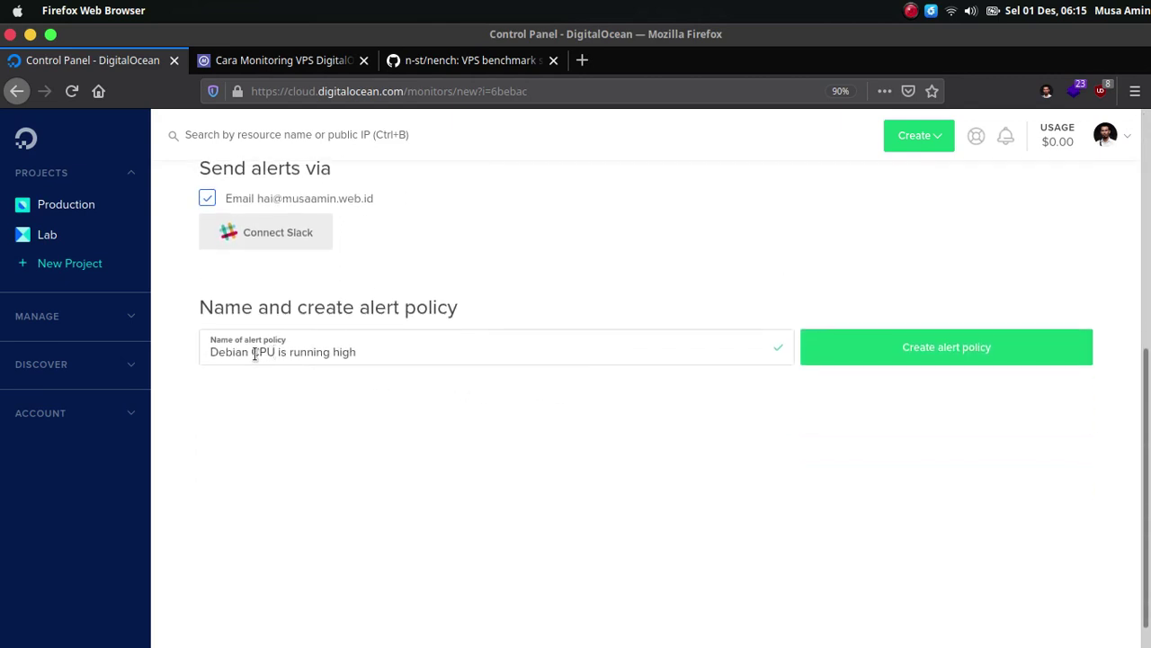
pyautogui.click(255, 352)
pyautogui.write('-')
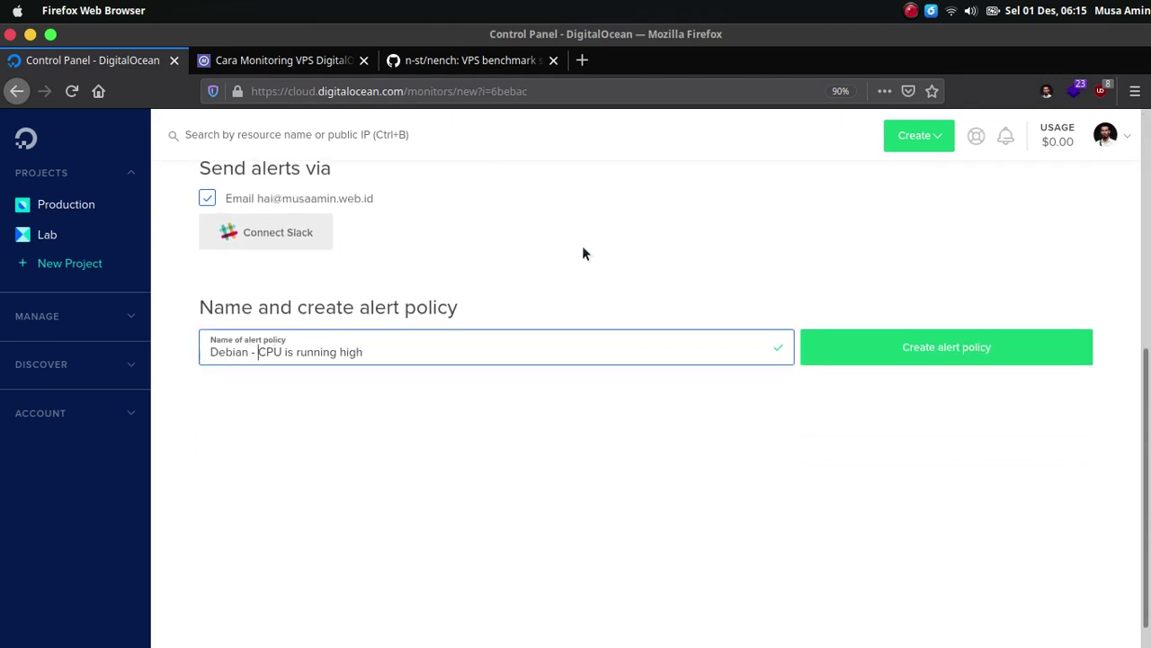
pyautogui.click(782, 445)
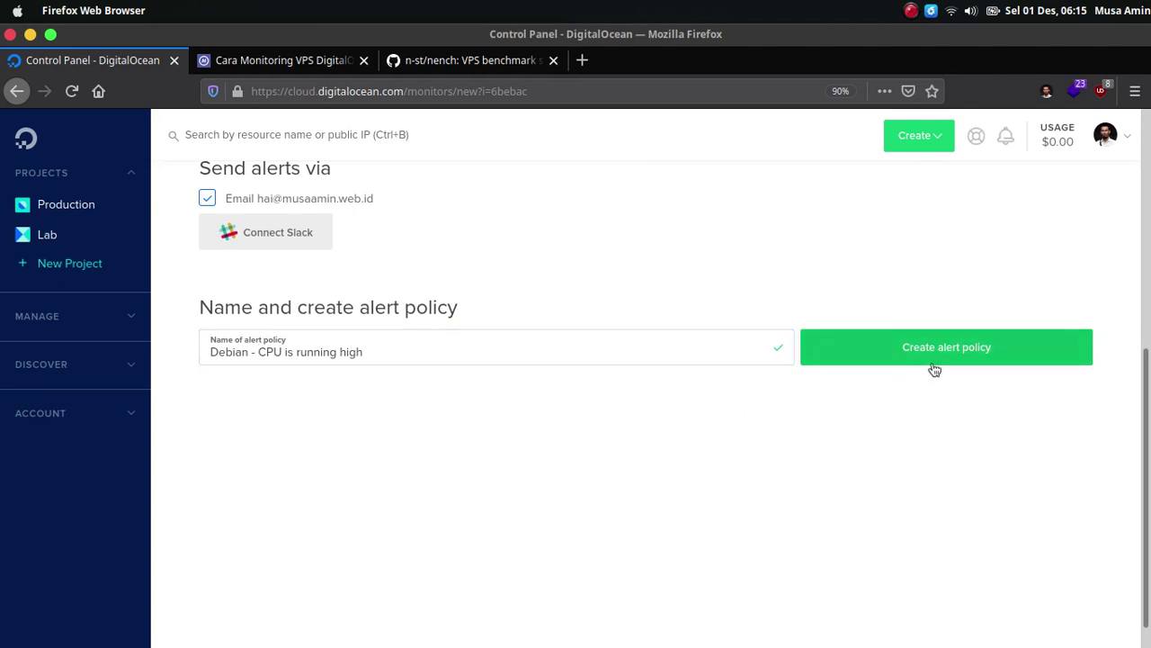
pyautogui.click(935, 364)
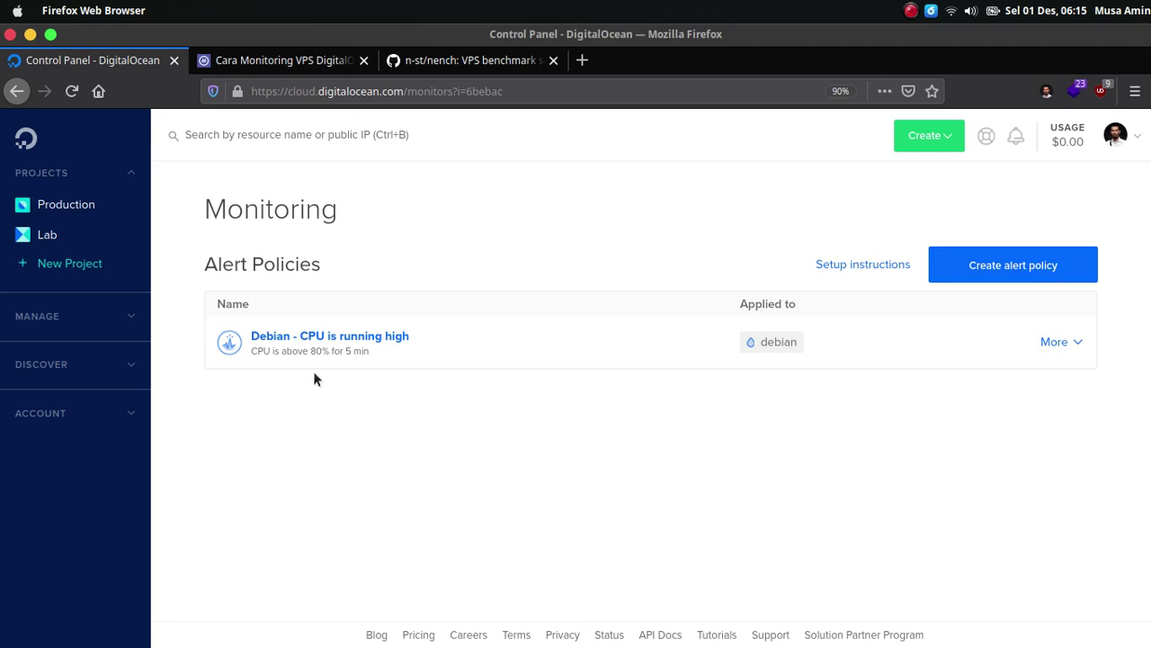
# - Switch to the terminal, install the stress package on the Droplet with apt, and clear the screen
pyautogui.moveTo(706, 626)
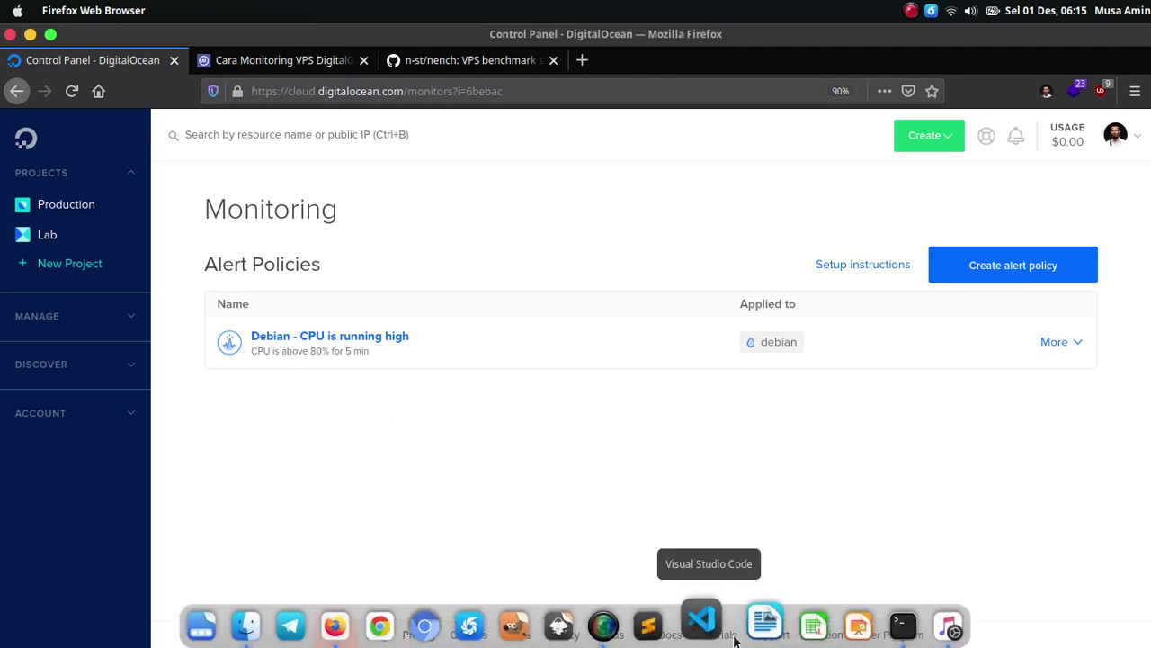
pyautogui.click(885, 621)
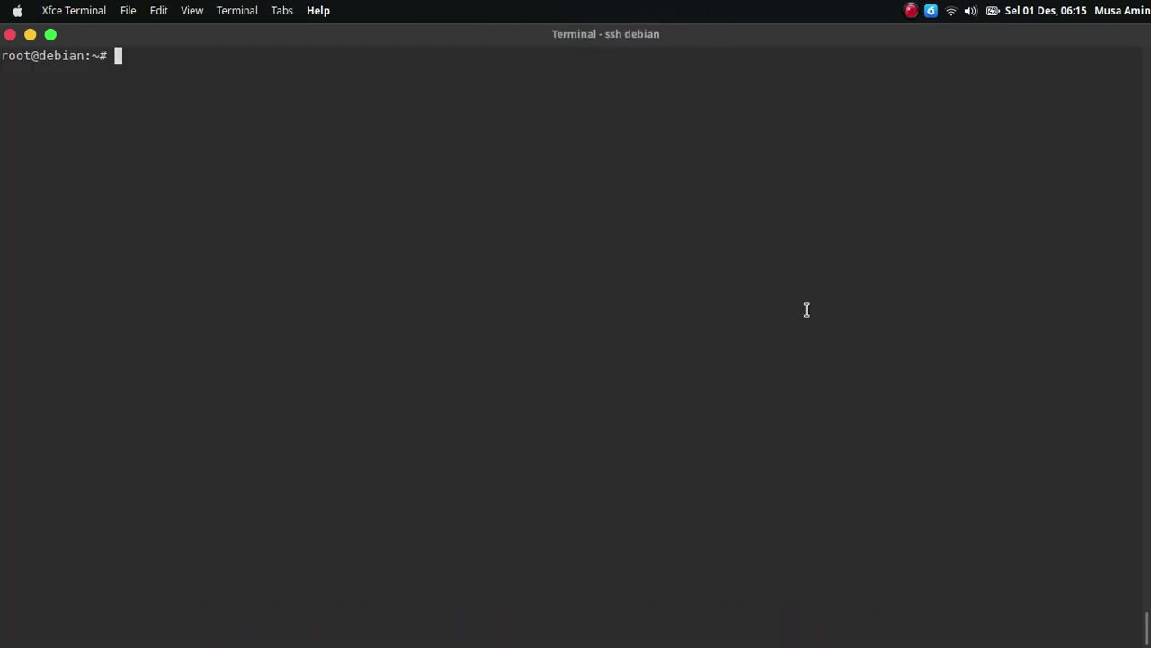
pyautogui.write('apt instal')
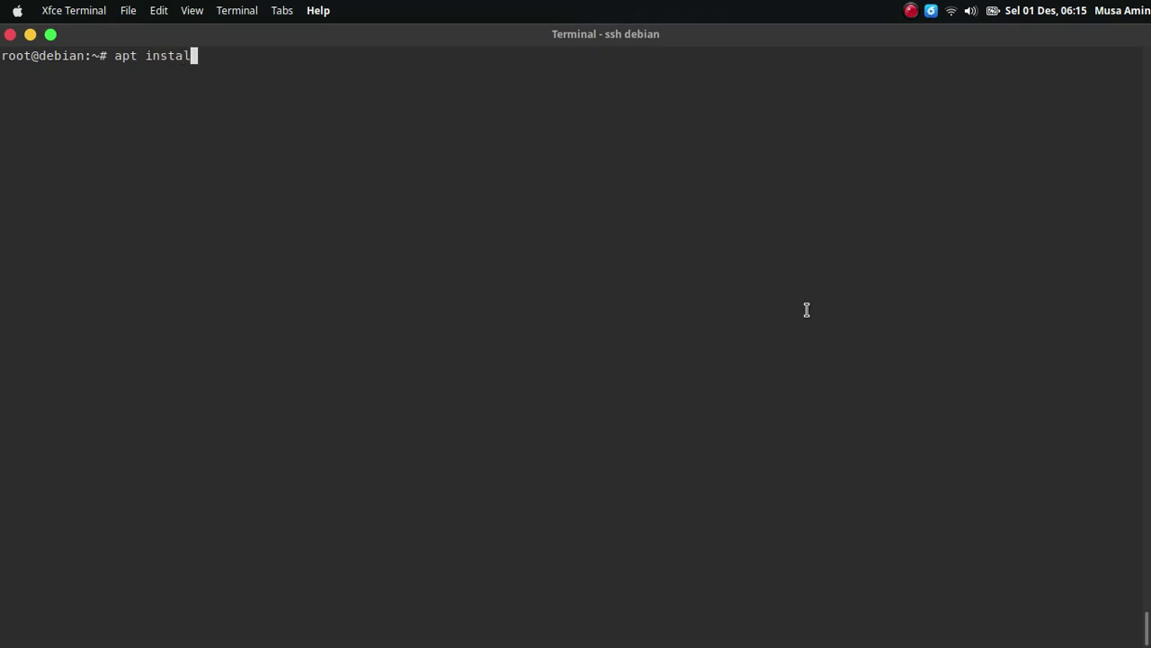
pyautogui.write('l stress')
pyautogui.press('Return')
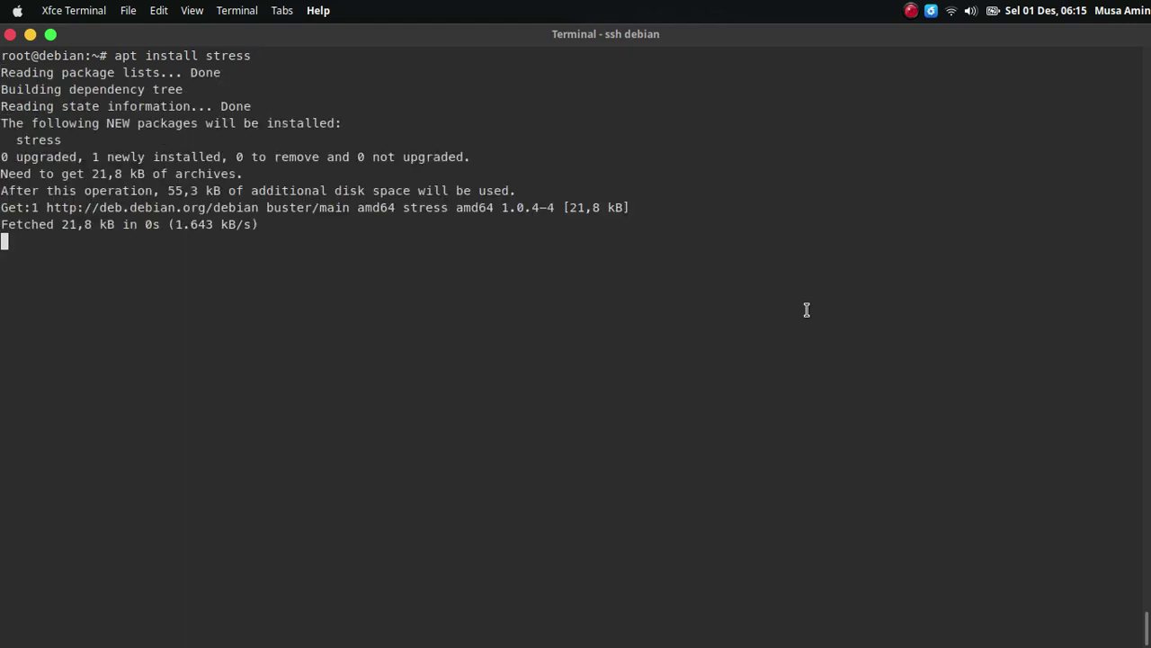
pyautogui.hotkey('ctrl', 'l')
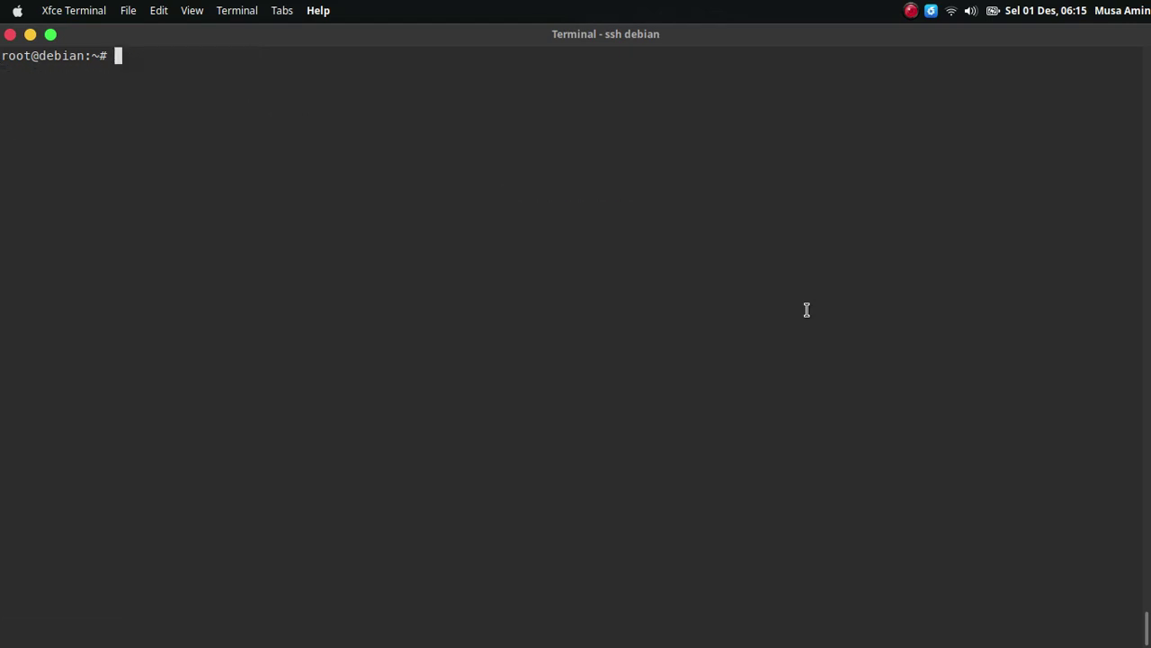
# - Try to open the manual page for stress and to install the man package with apt
pyautogui.write('man stress')
pyautogui.press('Return')
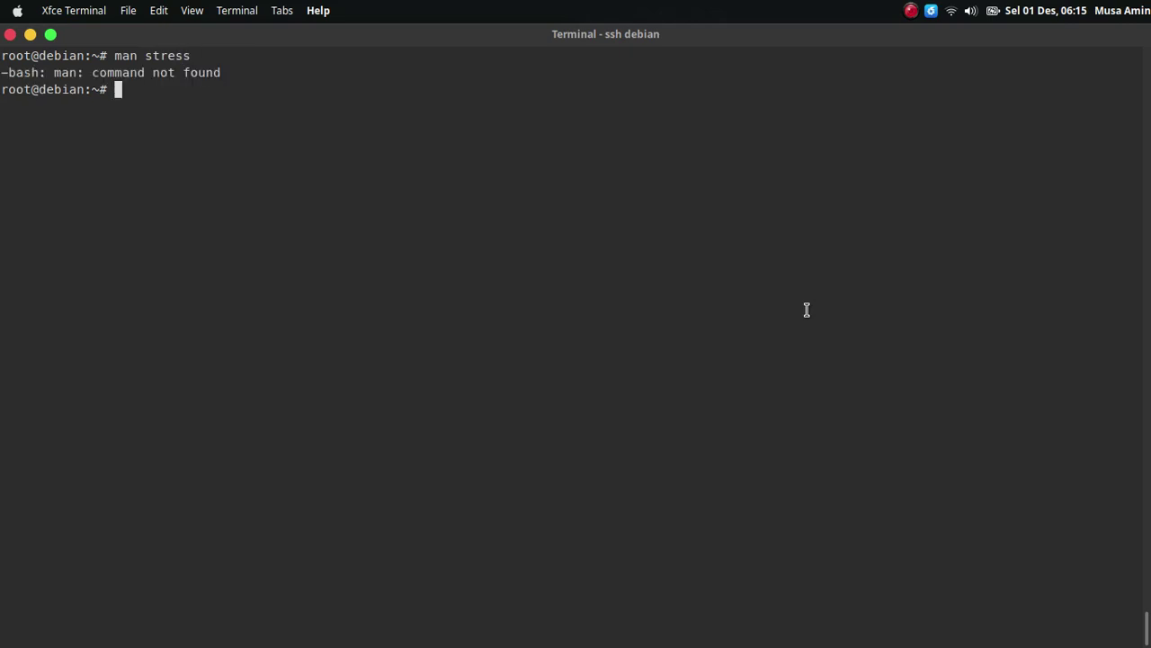
pyautogui.write('apt install man')
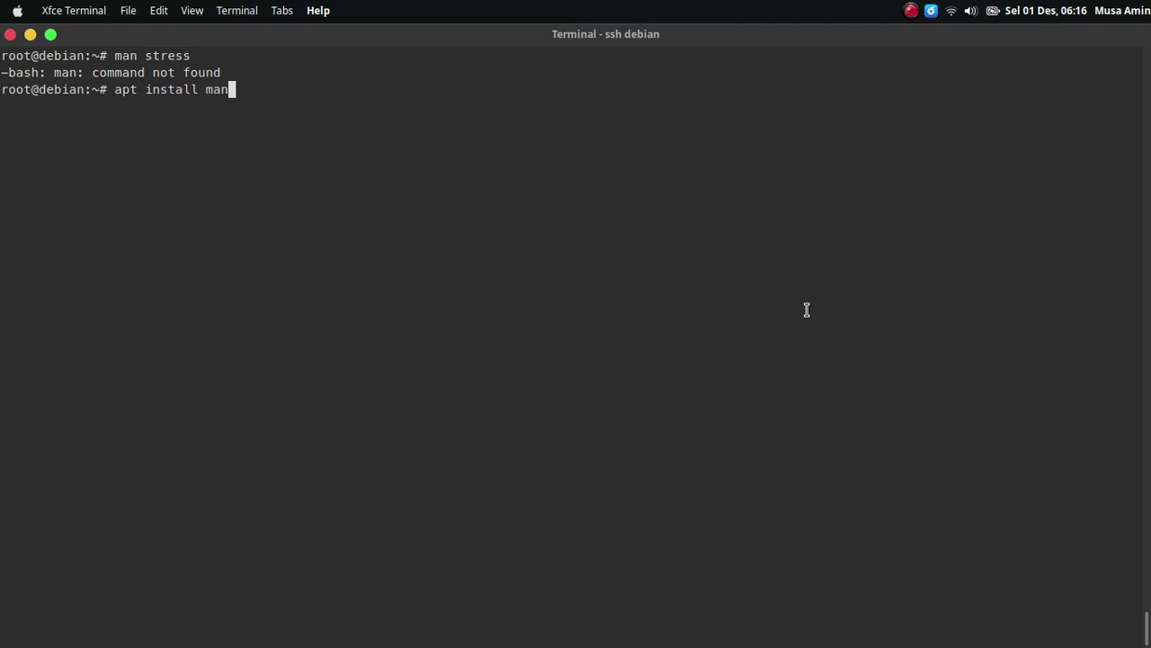
pyautogui.press('Return')
pyautogui.write('t')
pyautogui.press('Return')
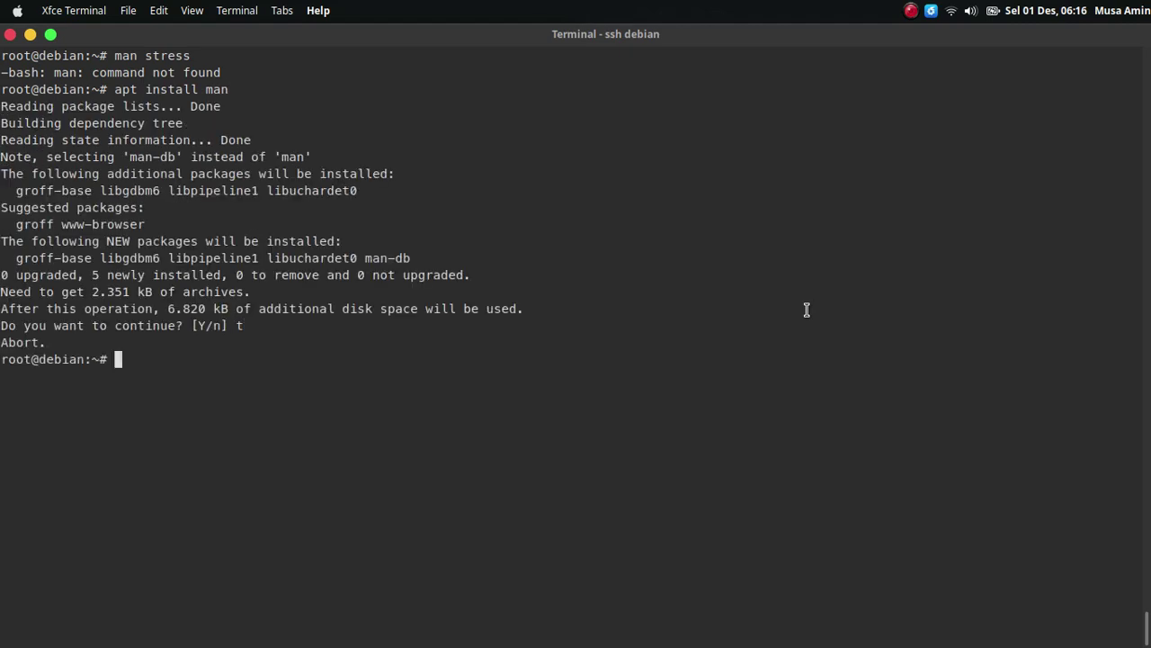
# - Run apt install man and accept the installation of its packages
pyautogui.press('Up')
pyautogui.press('BackSpace')
pyautogui.write('y')
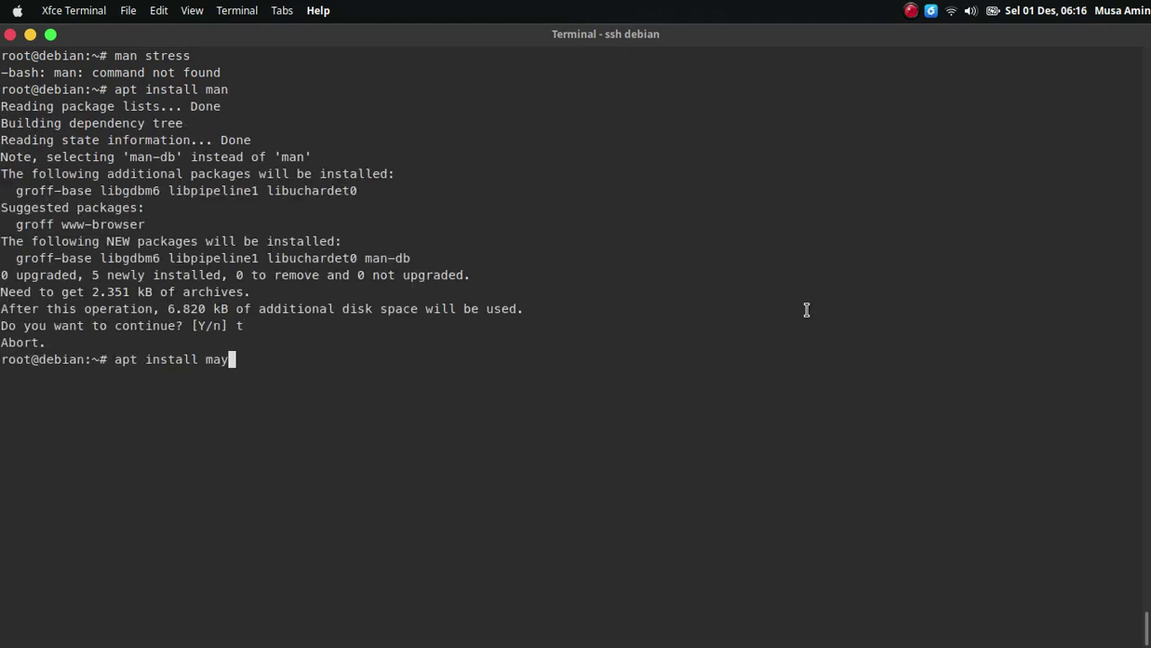
pyautogui.press('BackSpace')
pyautogui.write('n')
pyautogui.press('Return')
pyautogui.write('y')
pyautogui.press('Return')
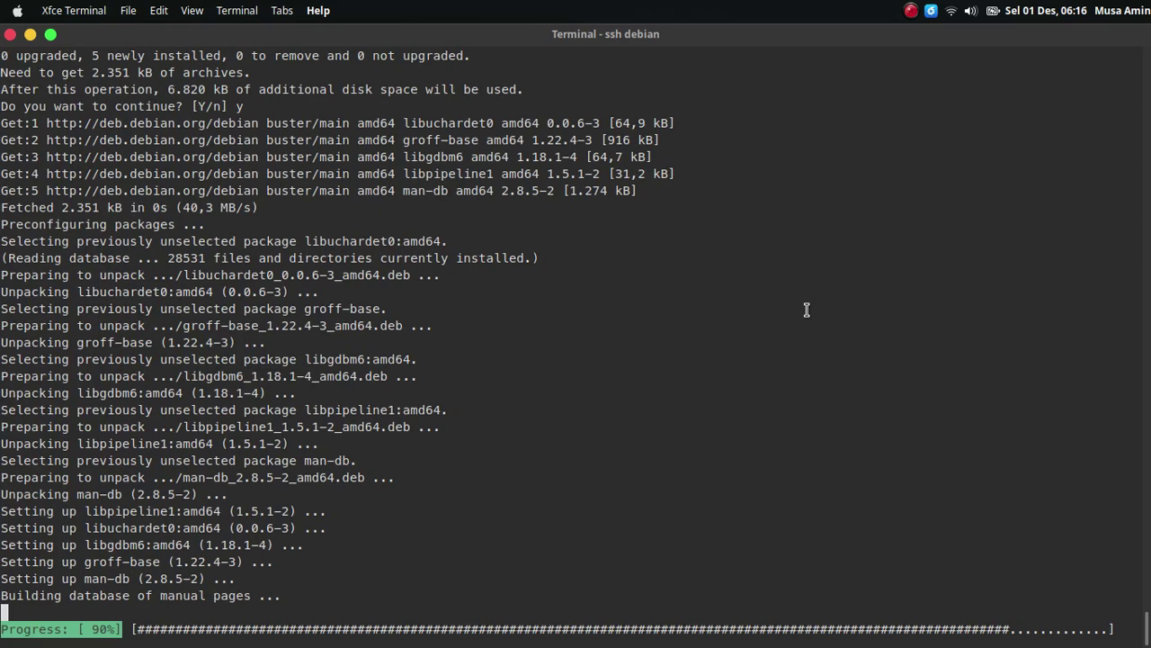
# - Read the stress manual page through to its end, close it and clear the terminal
pyautogui.write('man')
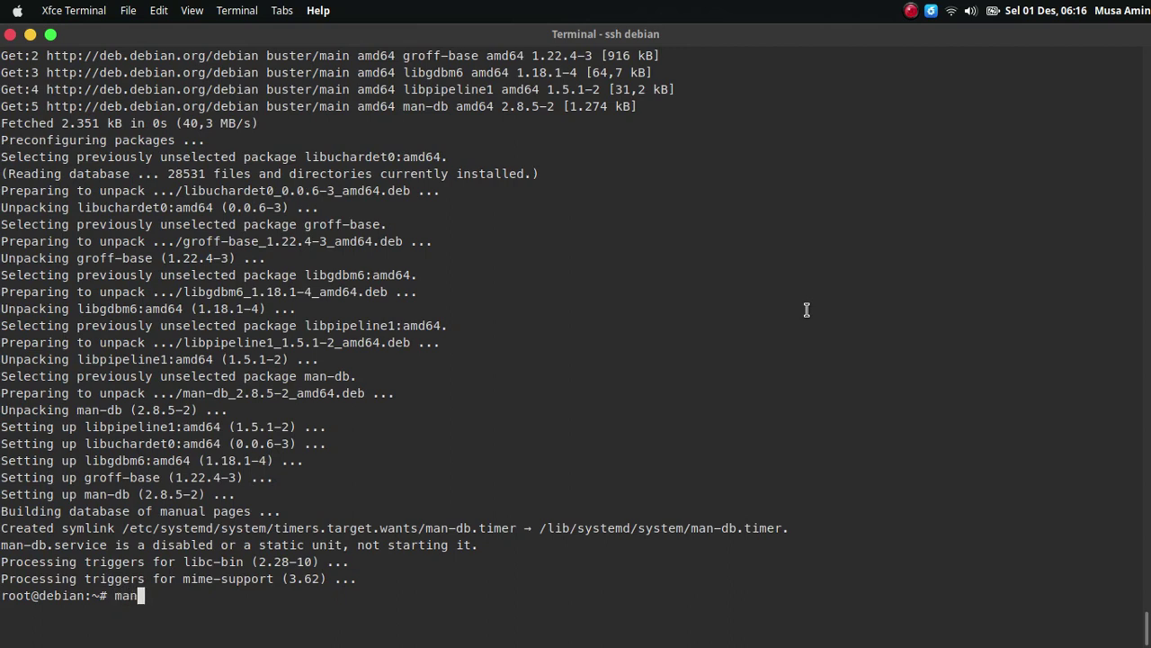
pyautogui.write(' stress')
pyautogui.press('Return')
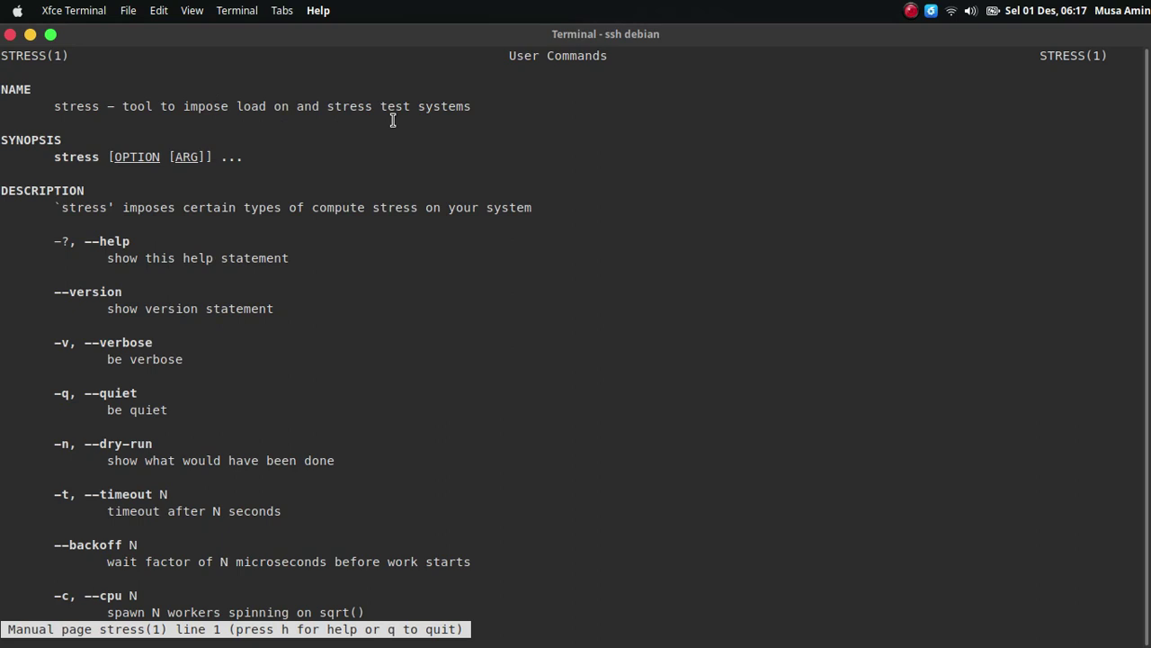
pyautogui.press('space')
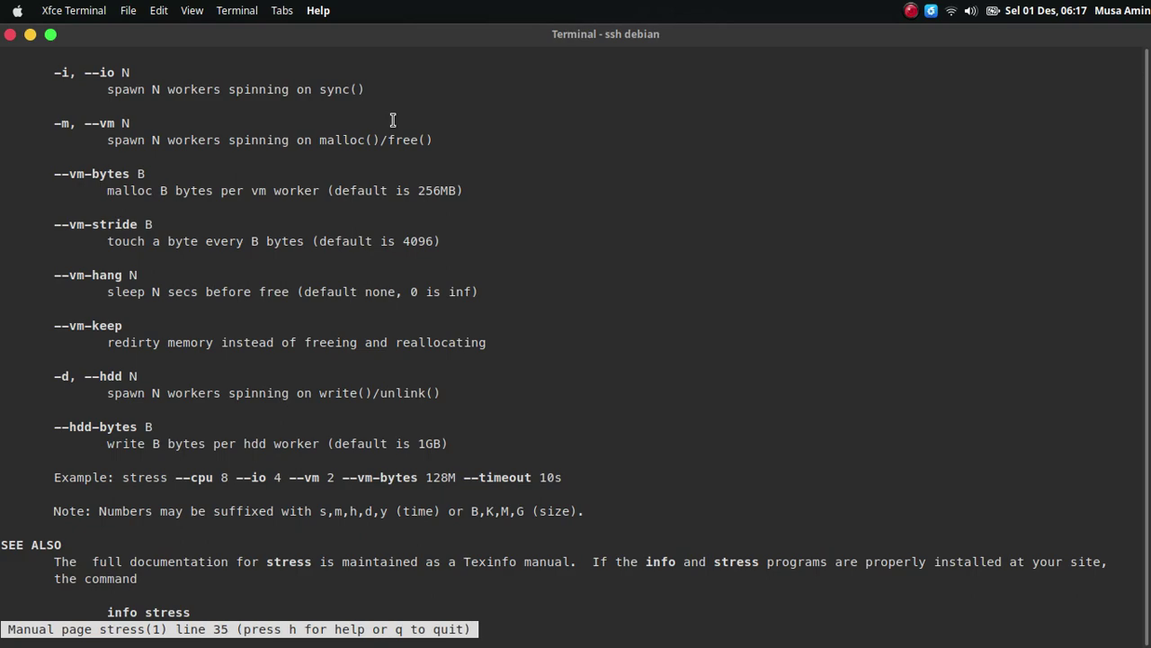
pyautogui.press('space')
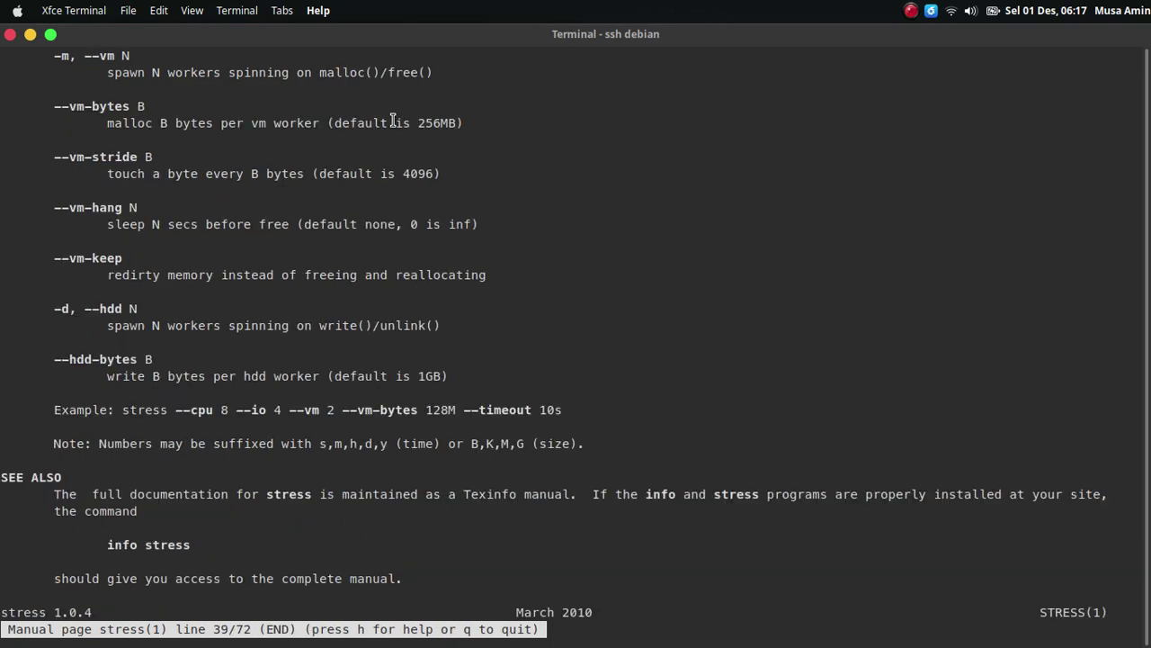
pyautogui.press('q')
pyautogui.hotkey('ctrl', 'l')
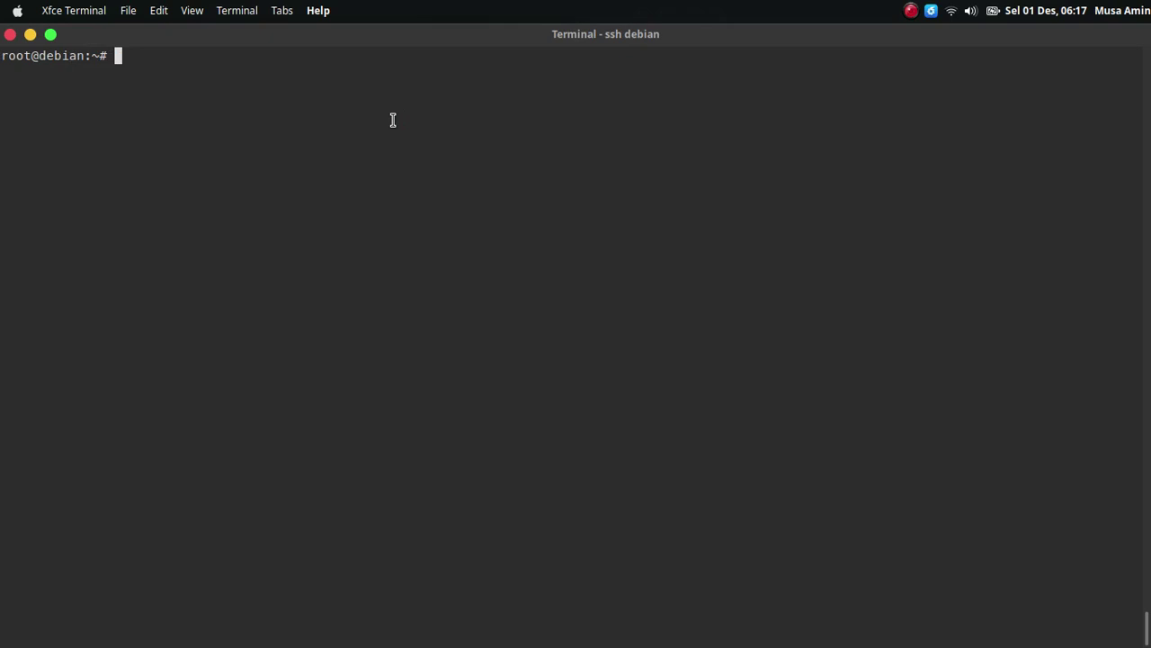
# - Load one CPU core of the Droplet by running stress --cpu 1 in the terminal
pyautogui.write('stress --cpu')
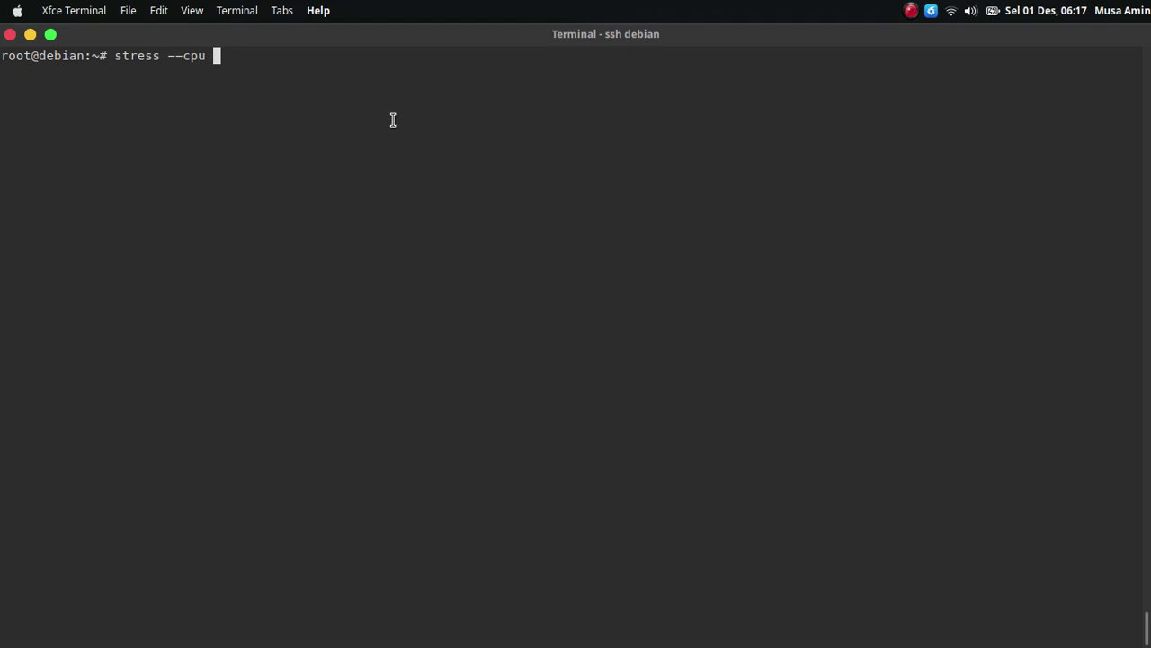
pyautogui.write(' 1')
pyautogui.press('Return')
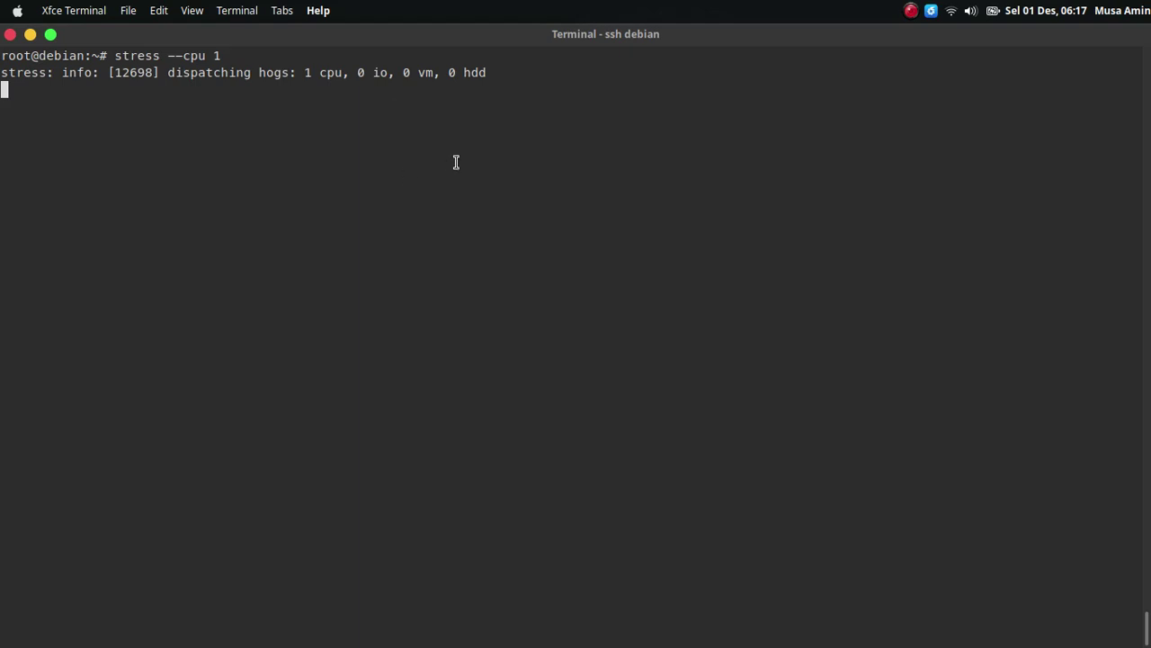
# - Open a second terminal tab, connect with ssh debian, and run htop to monitor the server's processes
pyautogui.rightClick(368, 142)
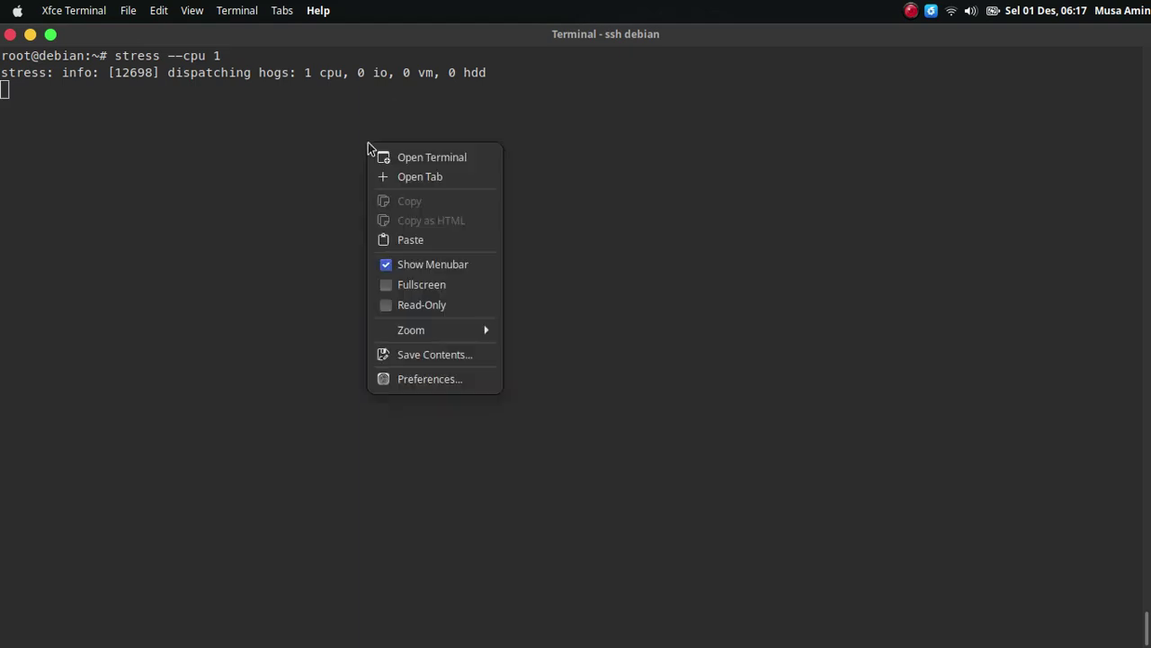
pyautogui.click(420, 177)
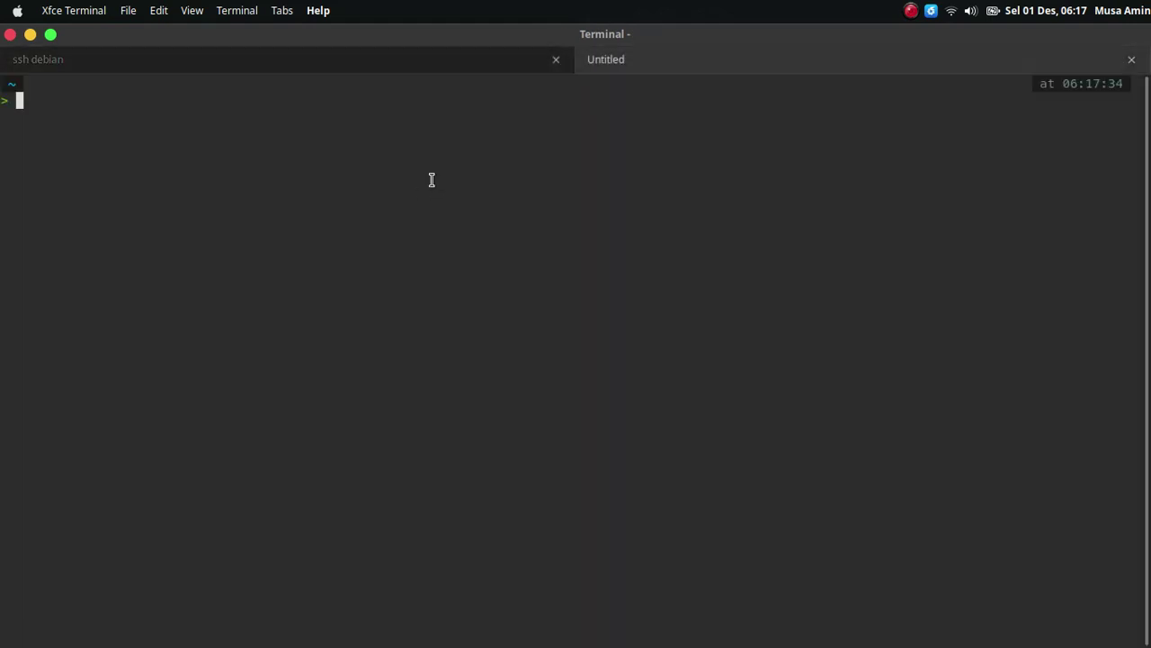
pyautogui.write('ssh debian')
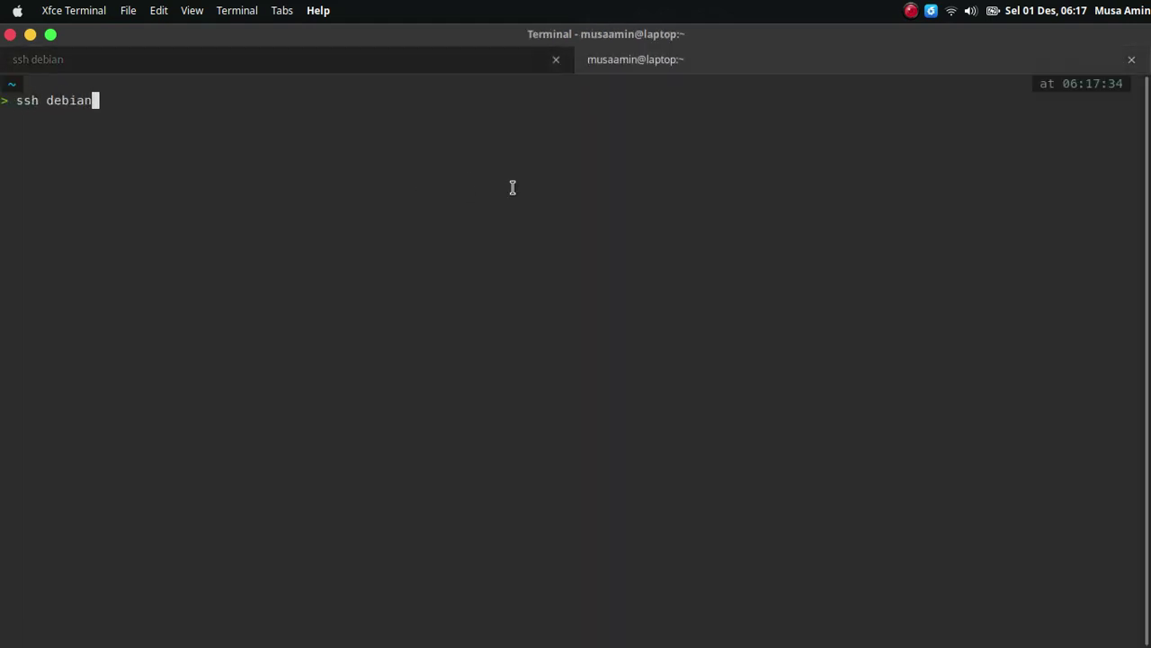
pyautogui.press('Return')
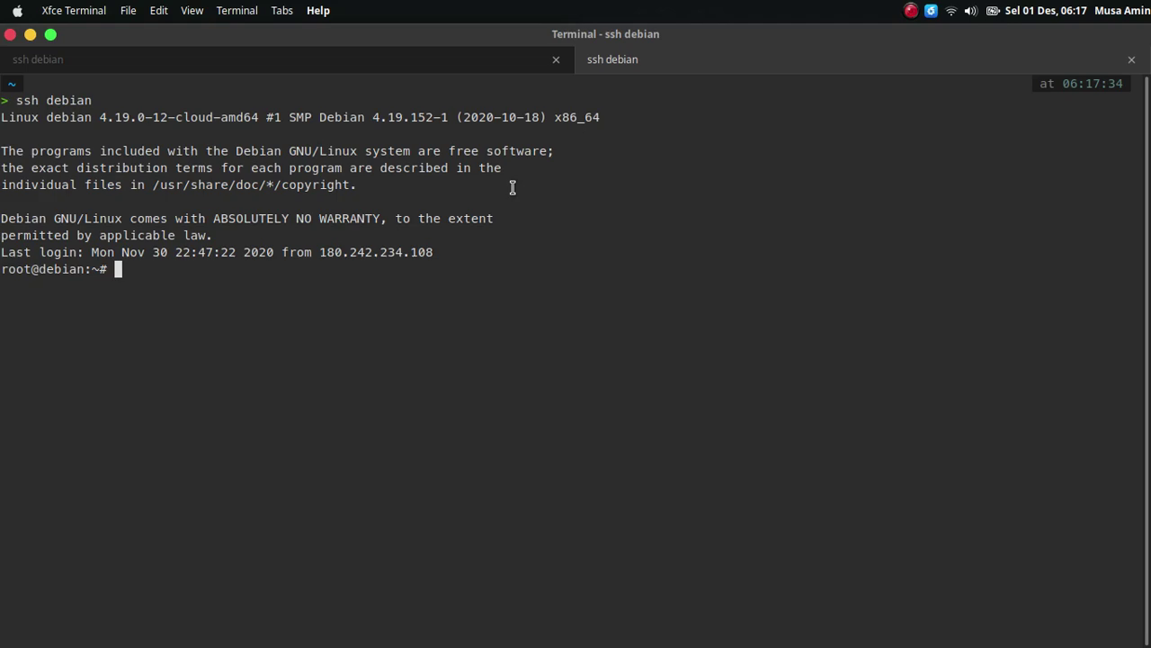
pyautogui.write('htop')
pyautogui.press('Return')
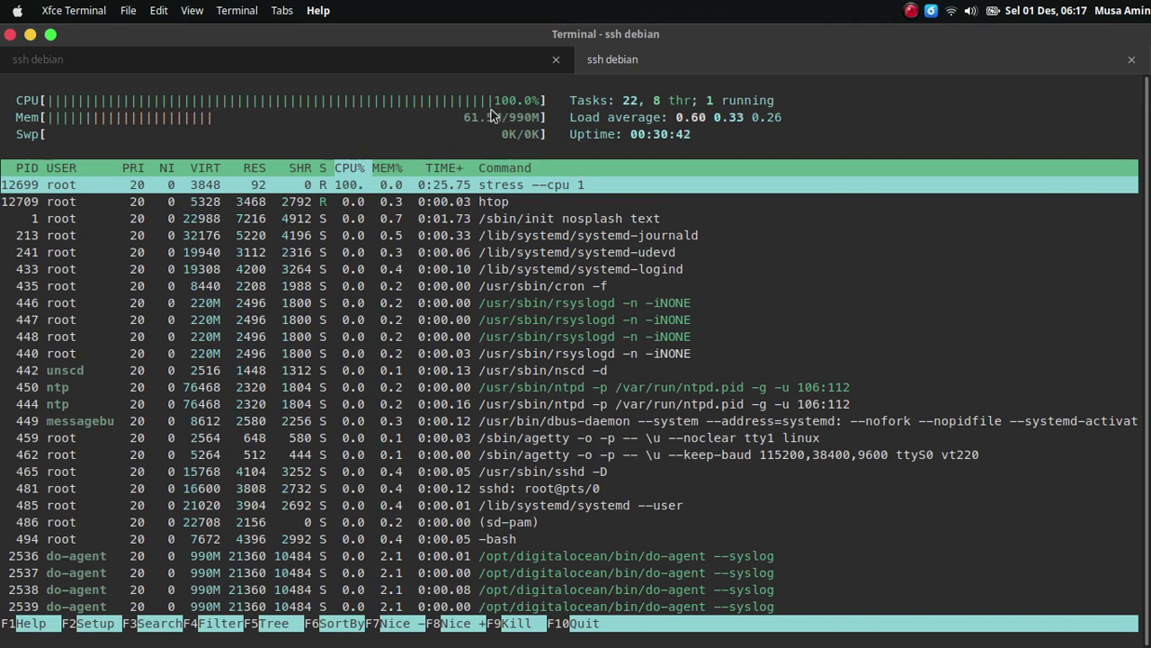
# - Switch to Firefox and examine the CPU % graph of the debian Droplet for the last hour
pyautogui.moveTo(355, 633)
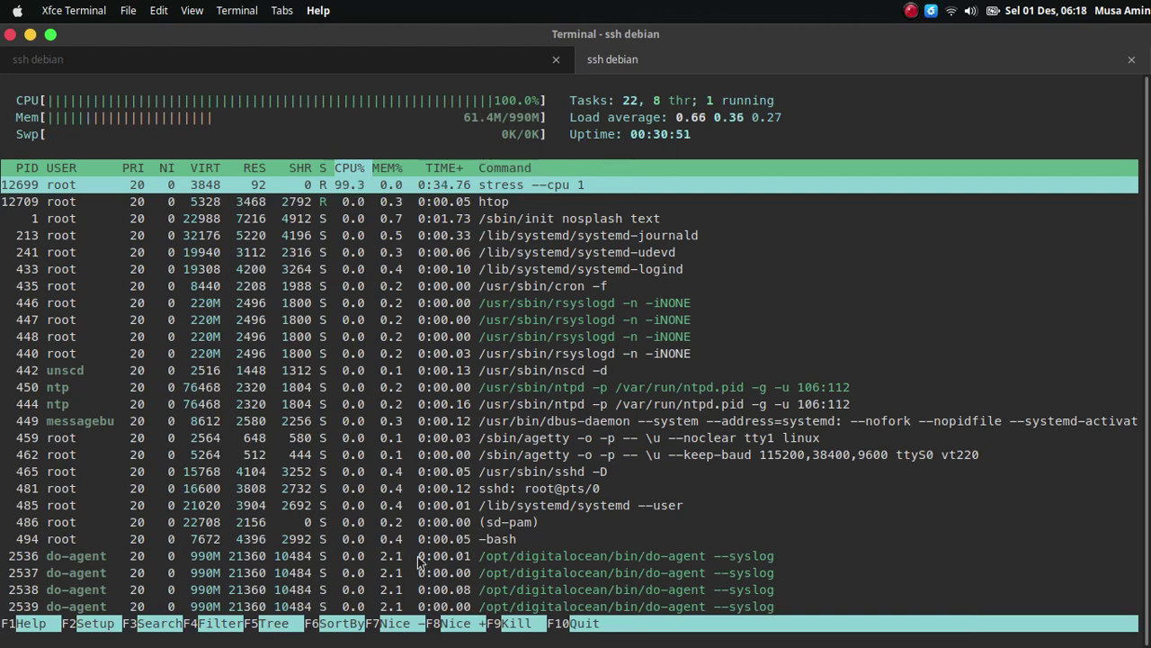
pyautogui.moveTo(407, 640)
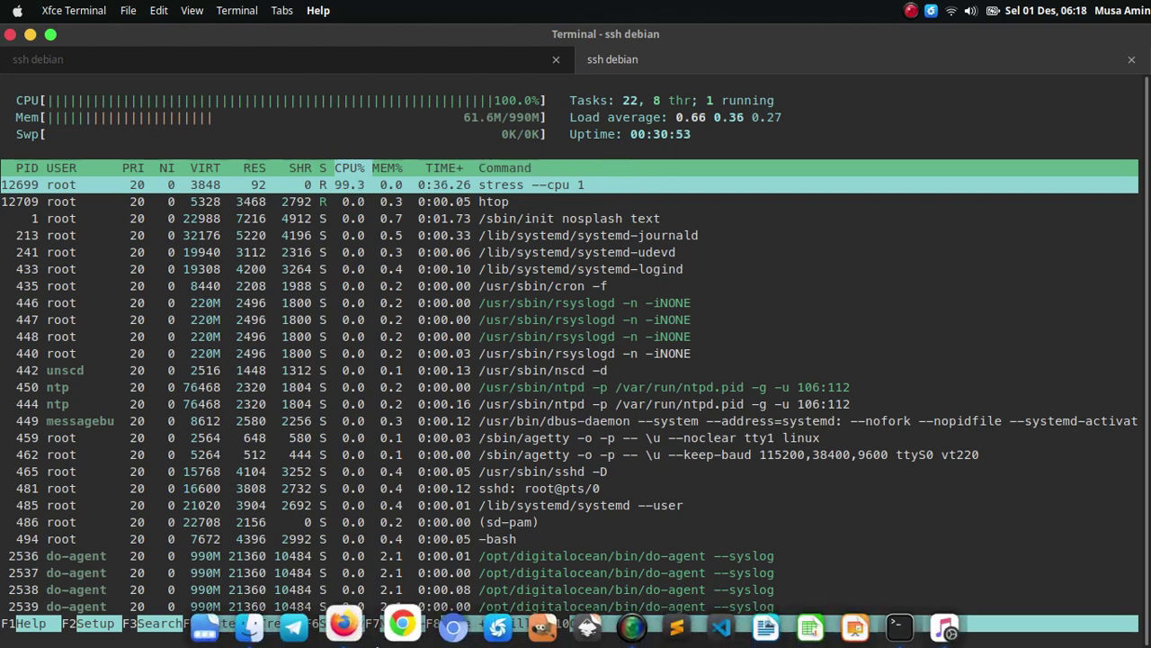
pyautogui.click(359, 634)
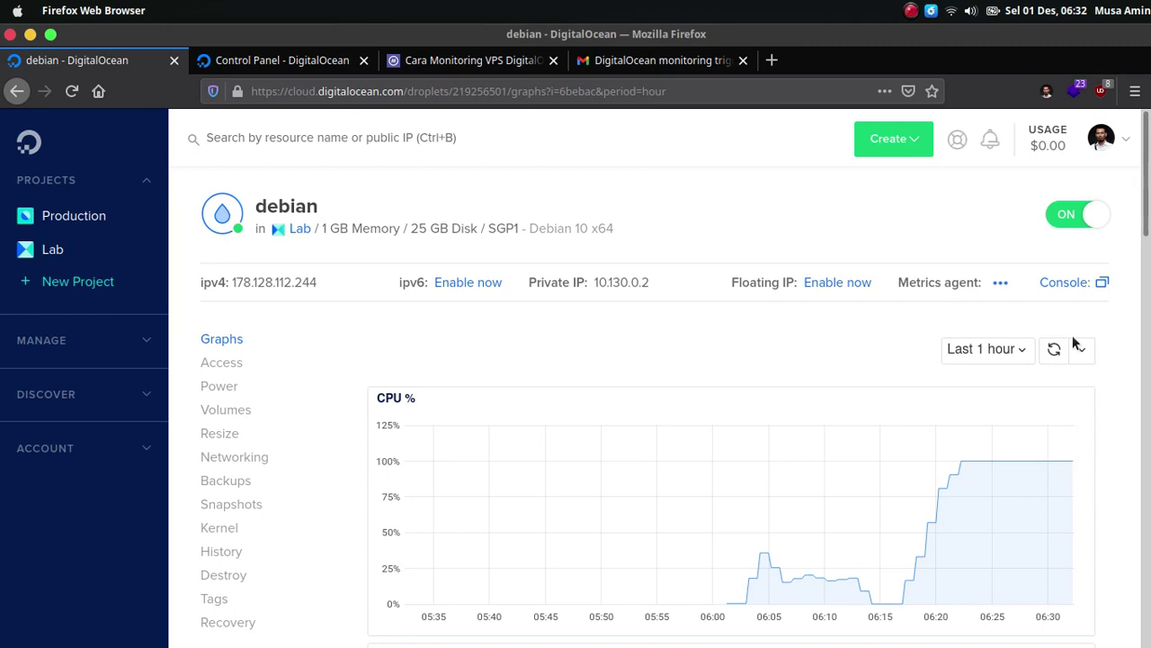
pyautogui.scroll(-2, 1040, 318)
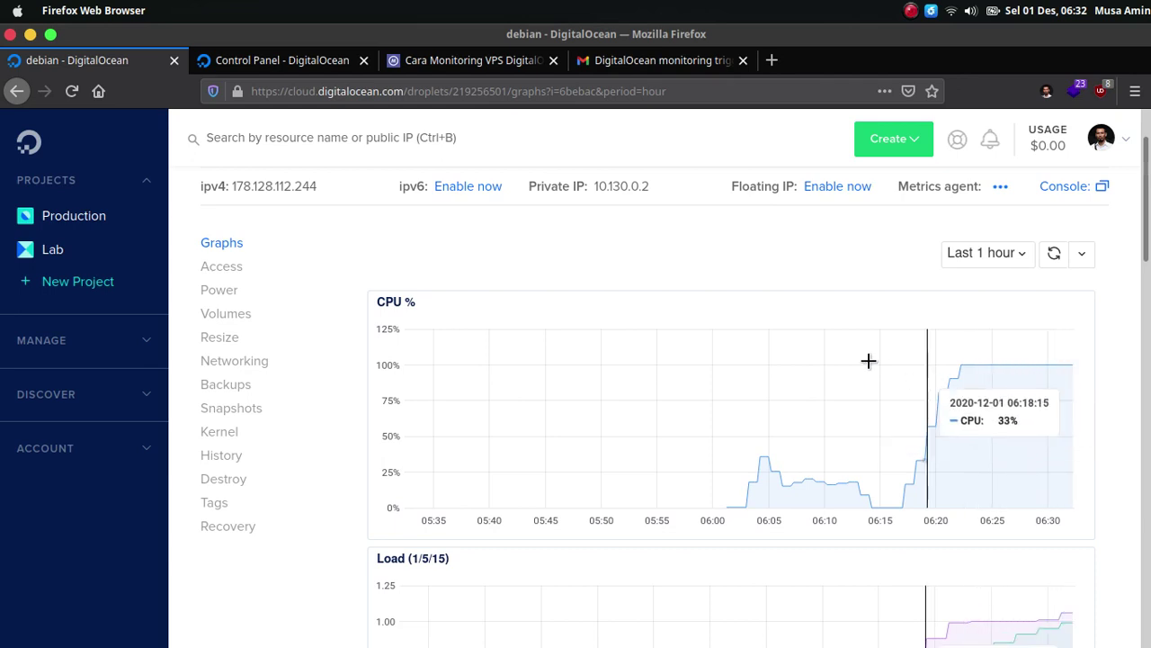
# - Read the DigitalOcean monitoring triggered e-mail in Gmail, highlighting the alert name and the Droplet name in its subject
pyautogui.click(658, 65)
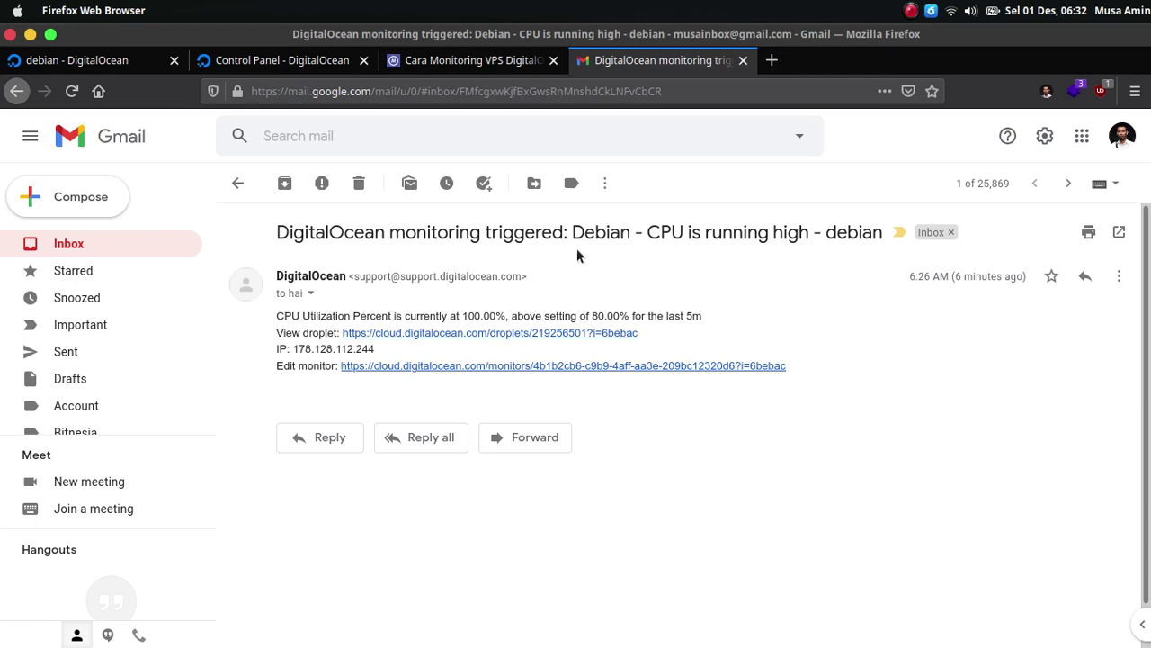
pyautogui.moveTo(572, 232); pyautogui.dragTo(748, 232)
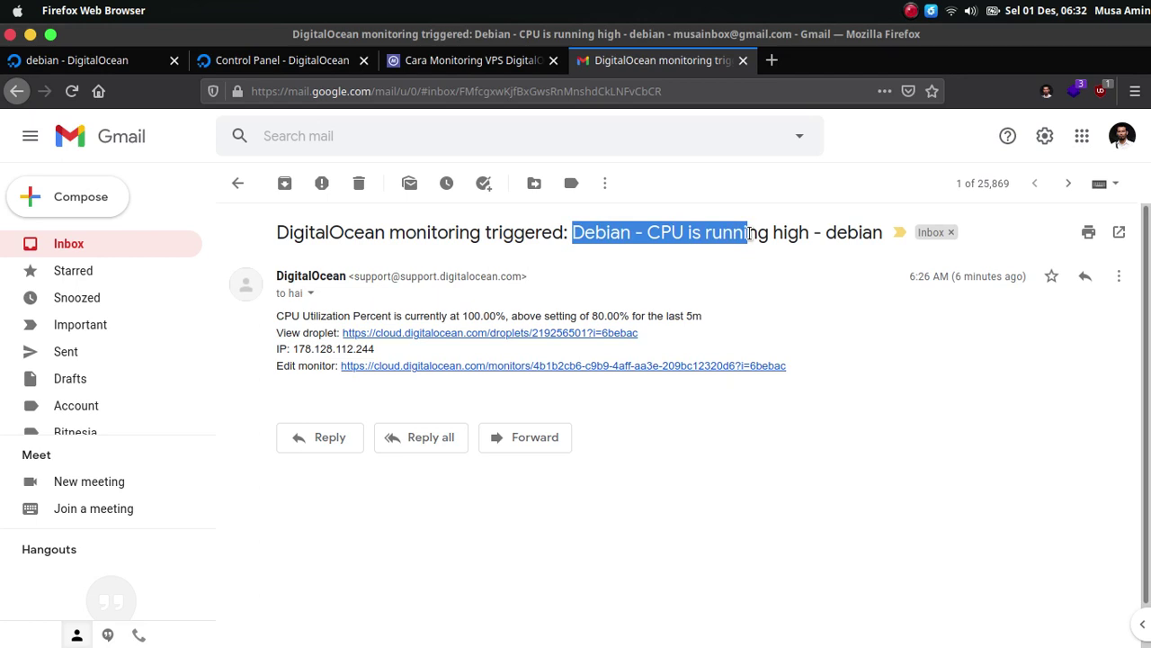
pyautogui.moveTo(748, 233); pyautogui.dragTo(810, 232)
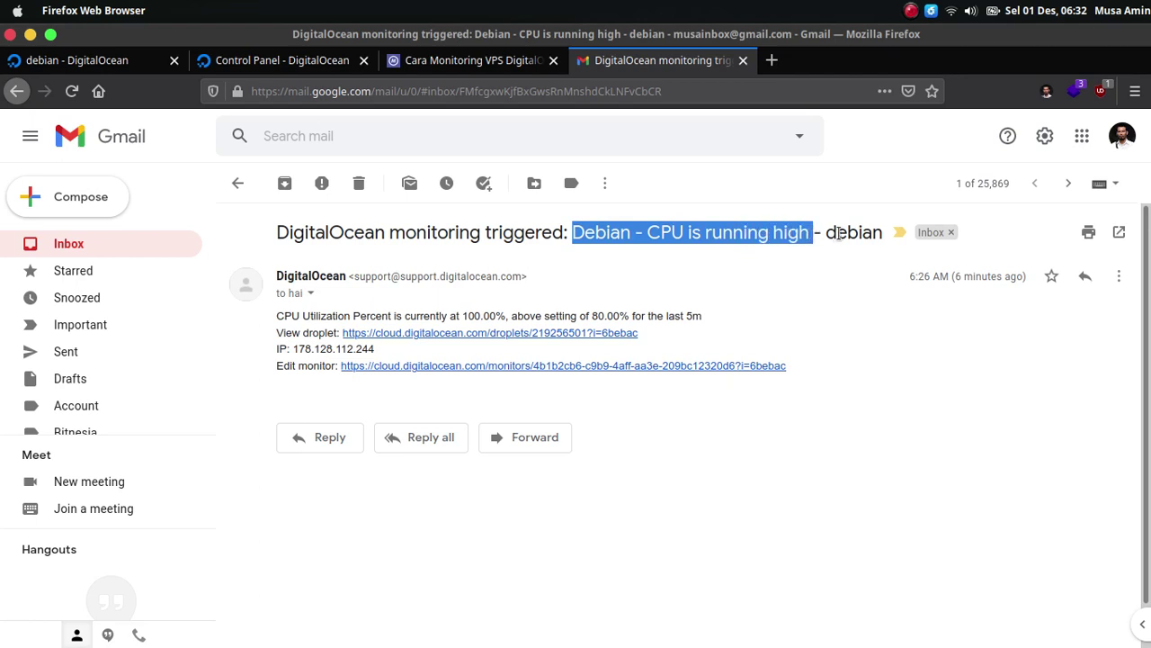
pyautogui.doubleClick(846, 232)
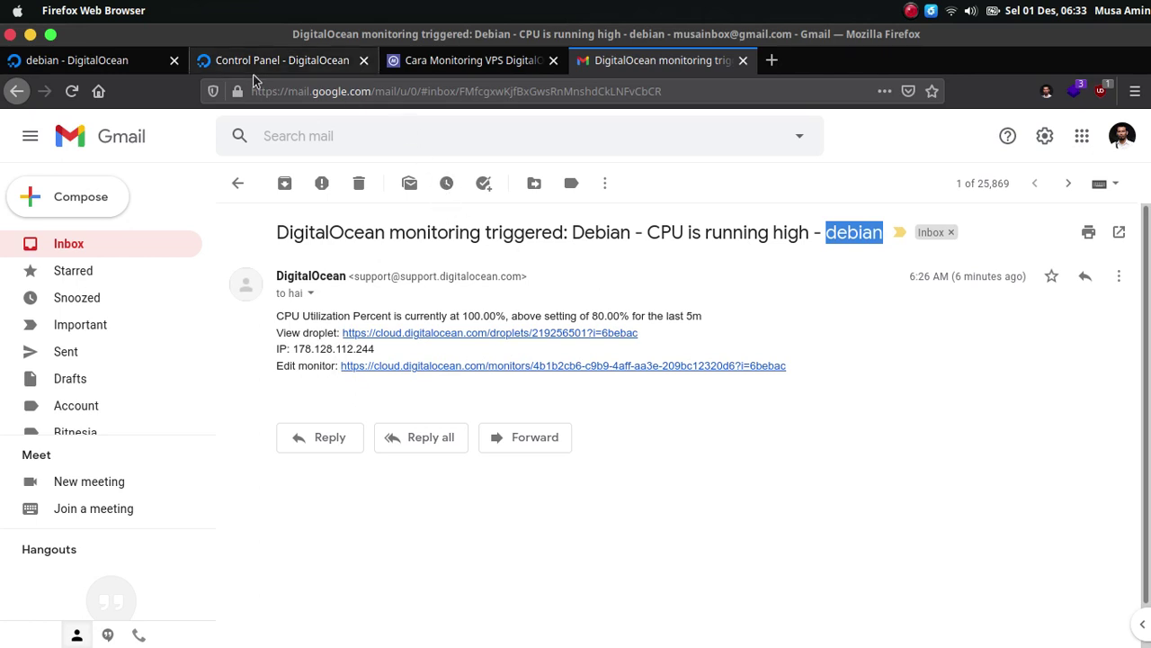
# - Switch back to the terminal, stop the running stress process, and check the CPU load in htop
pyautogui.moveTo(576, 630)
pyautogui.click(886, 622)
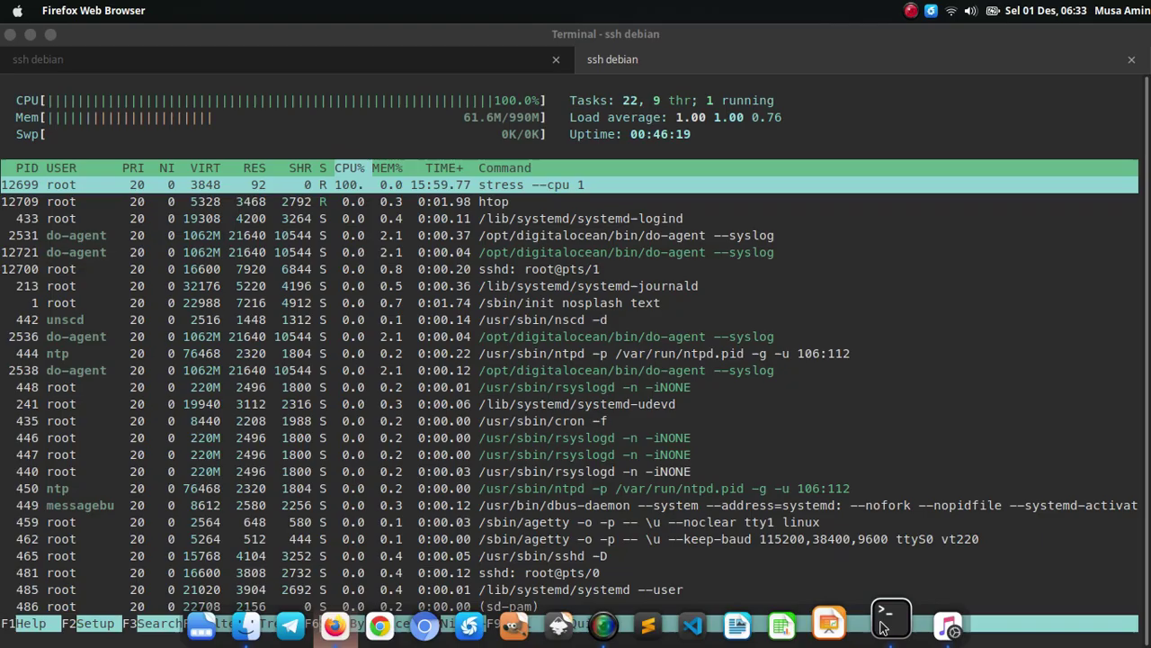
pyautogui.click(468, 68)
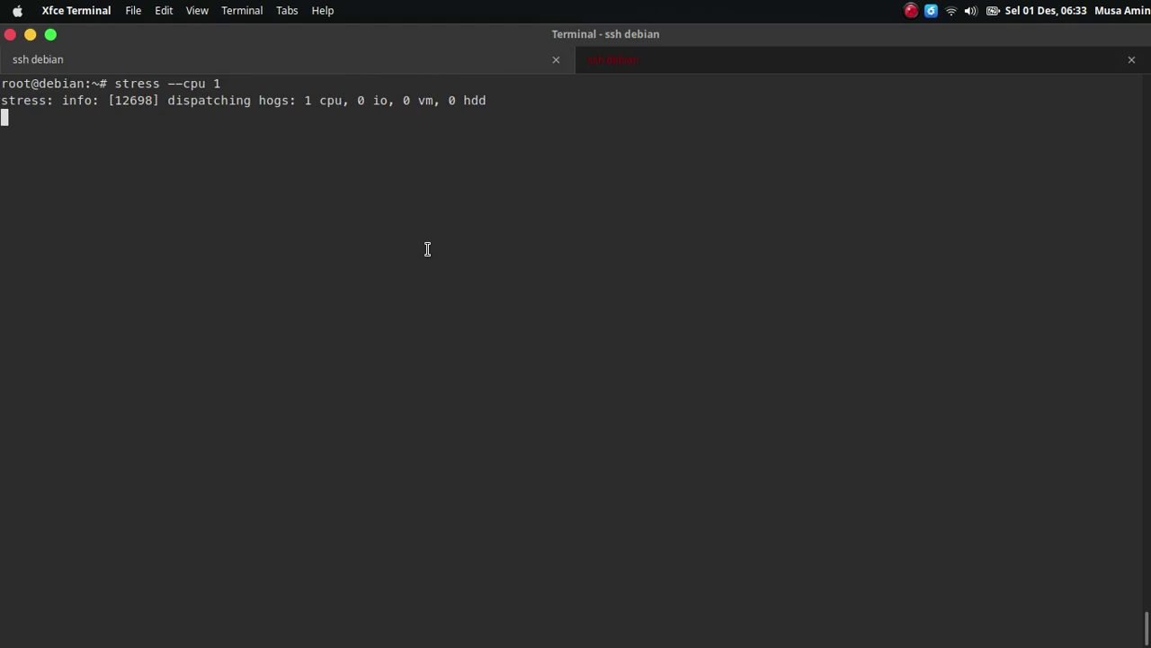
pyautogui.hotkey('ctrl', 'c')
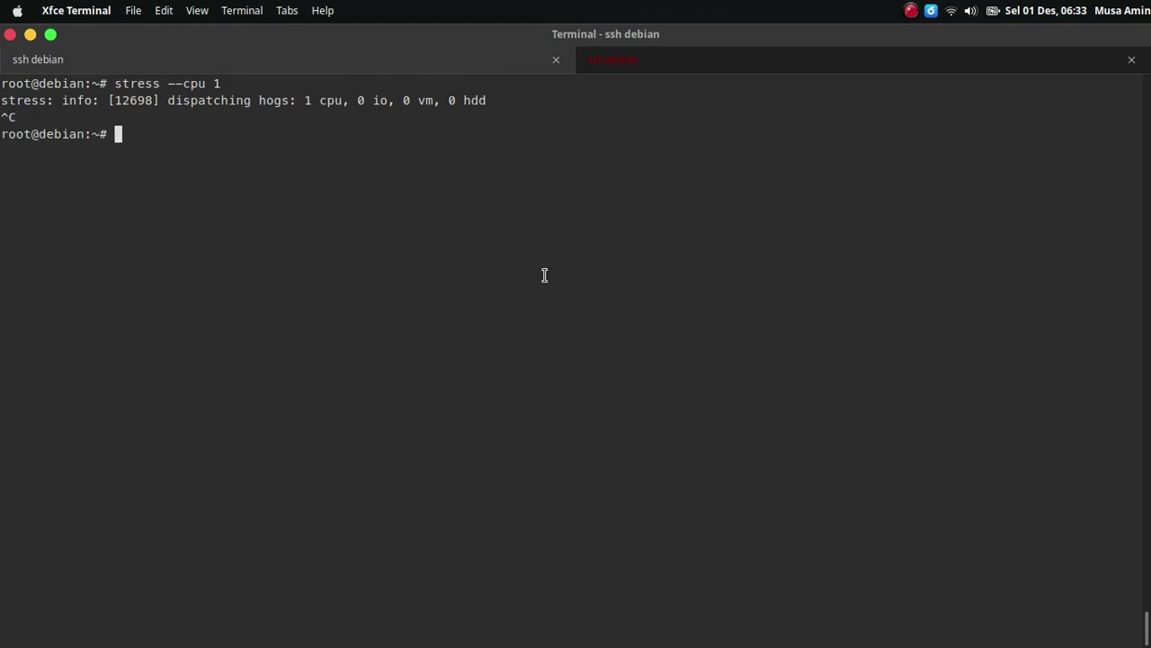
pyautogui.click(657, 67)
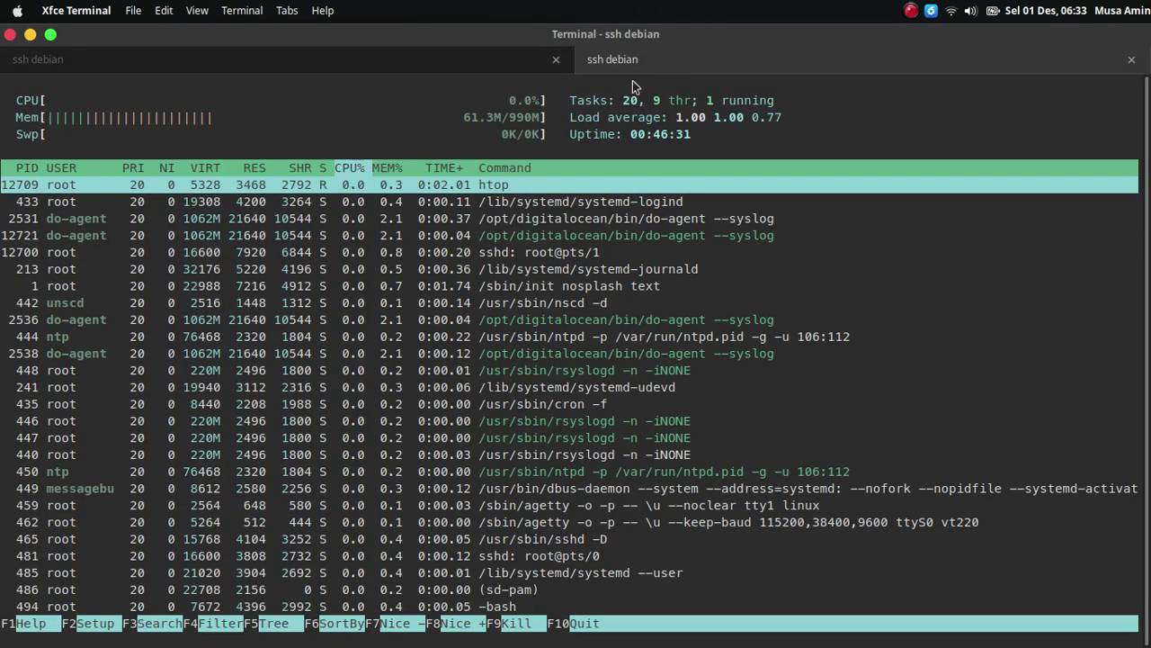
# - Return to the debian Droplet page in Firefox, refresh its graphs, and inspect the CPU % graph
pyautogui.click(338, 628)
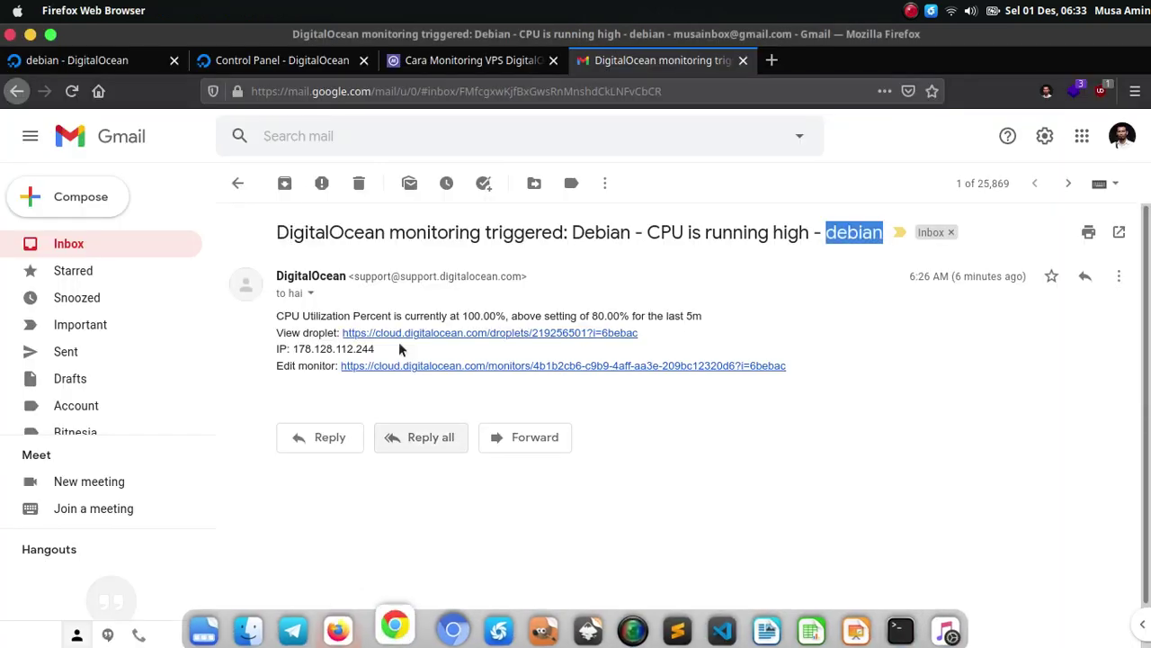
pyautogui.click(123, 62)
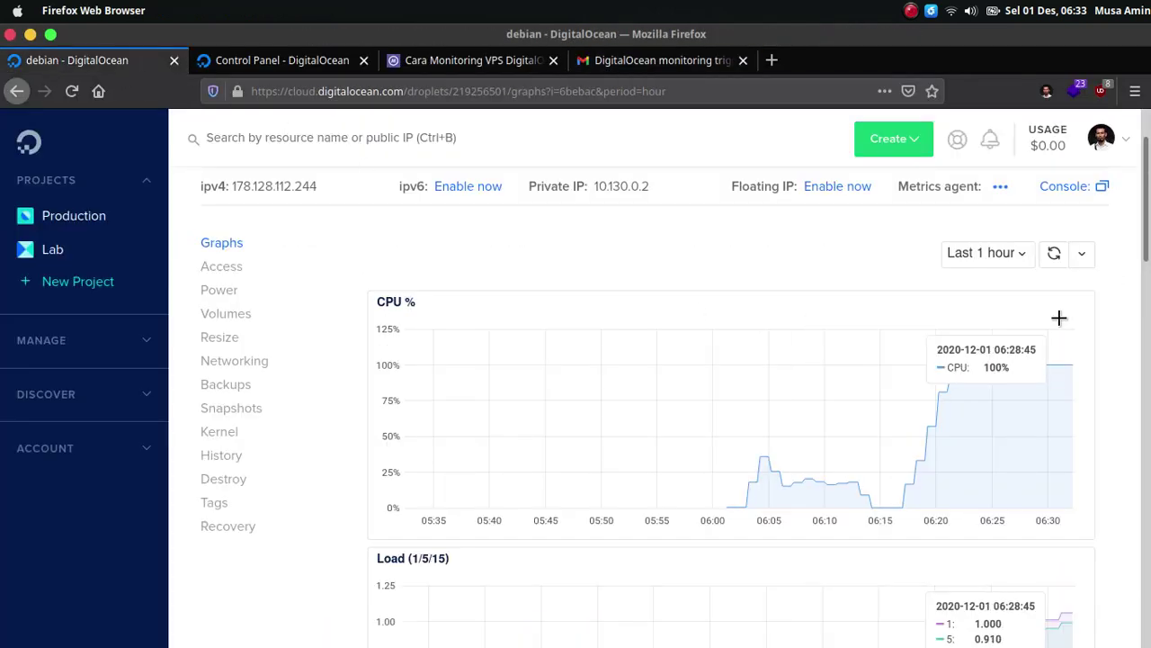
pyautogui.click(1054, 253)
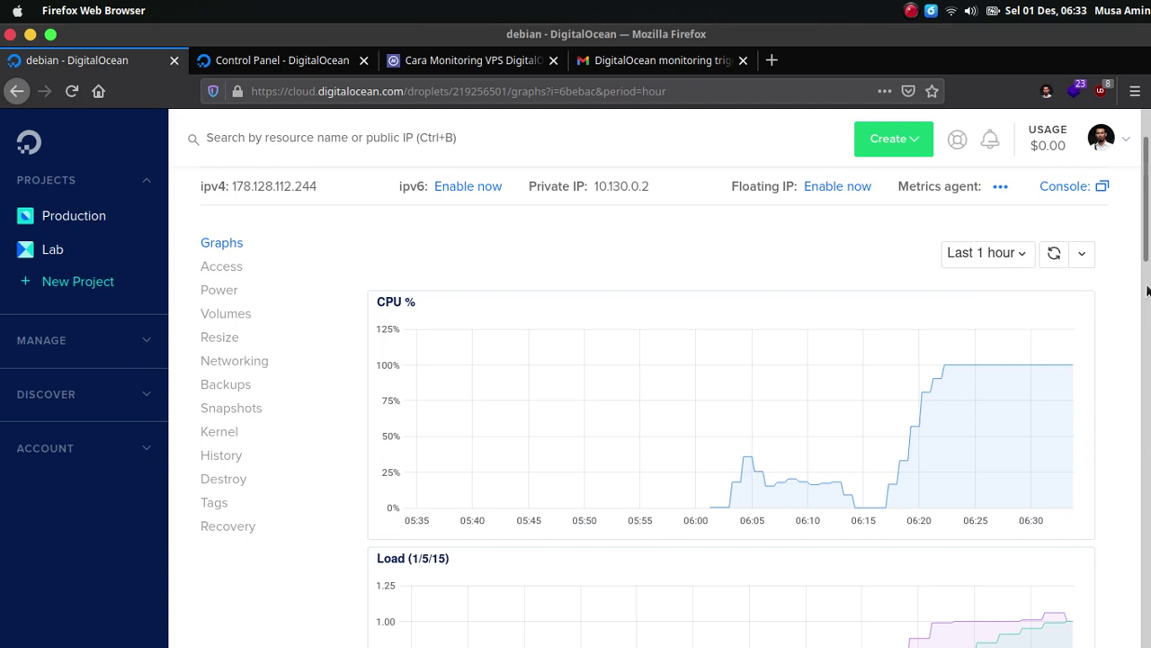
pyautogui.moveTo(1073, 373)
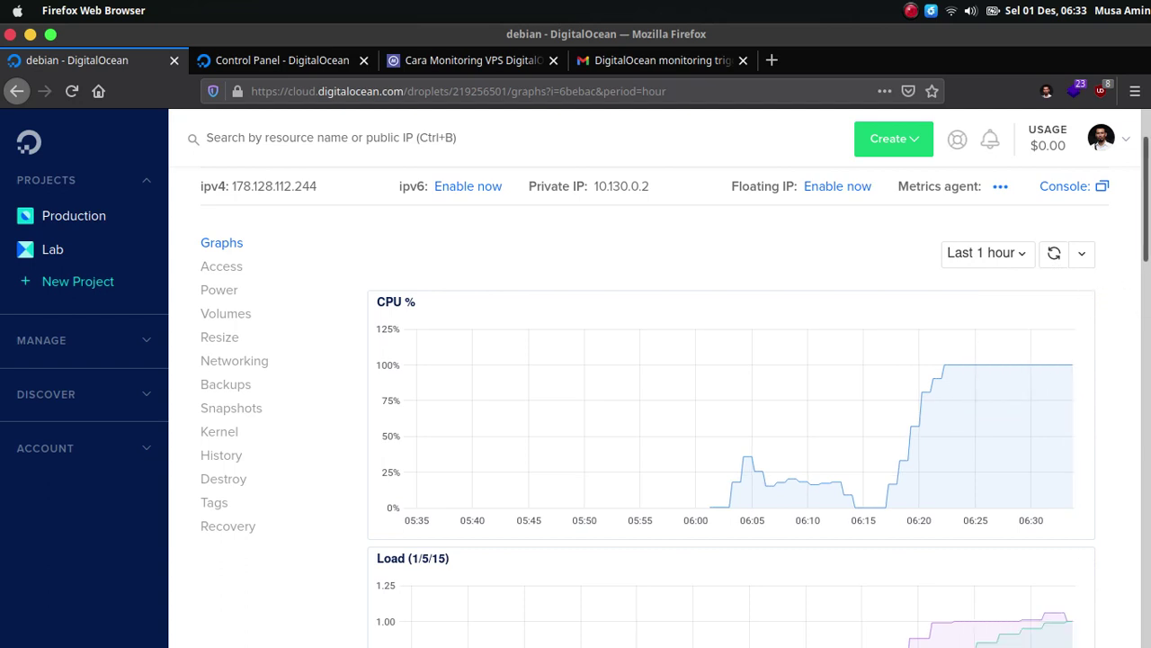
pyautogui.scroll(-1, 1140, 270)
pyautogui.scroll(2, 655, 406)
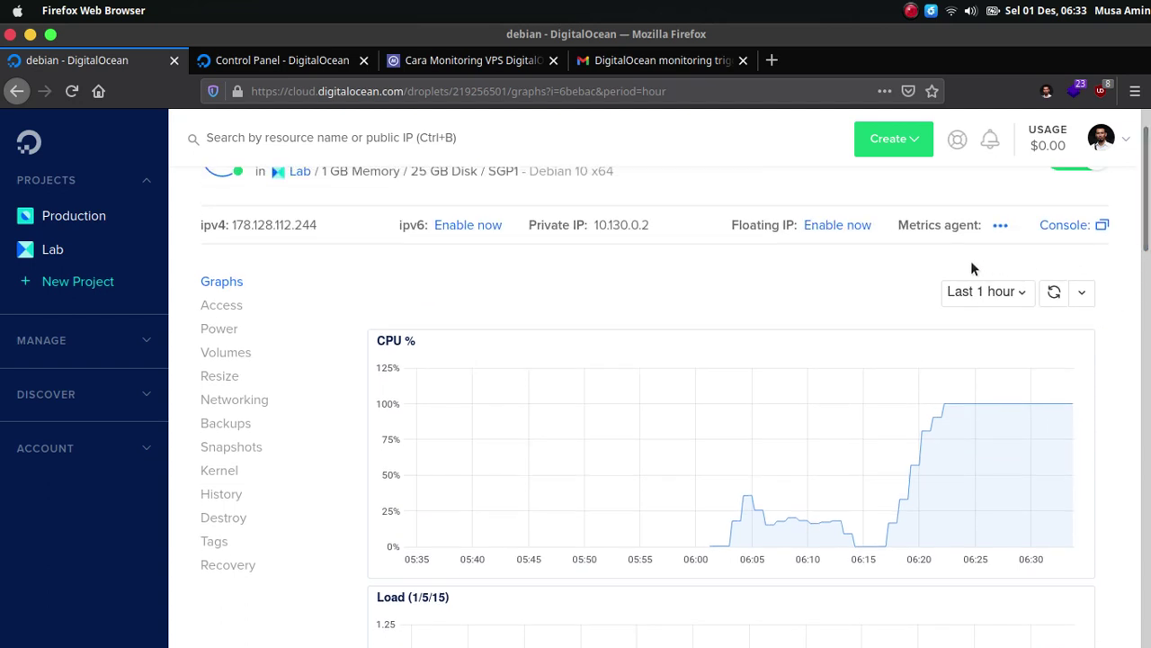
pyautogui.scroll(1, 753, 328)
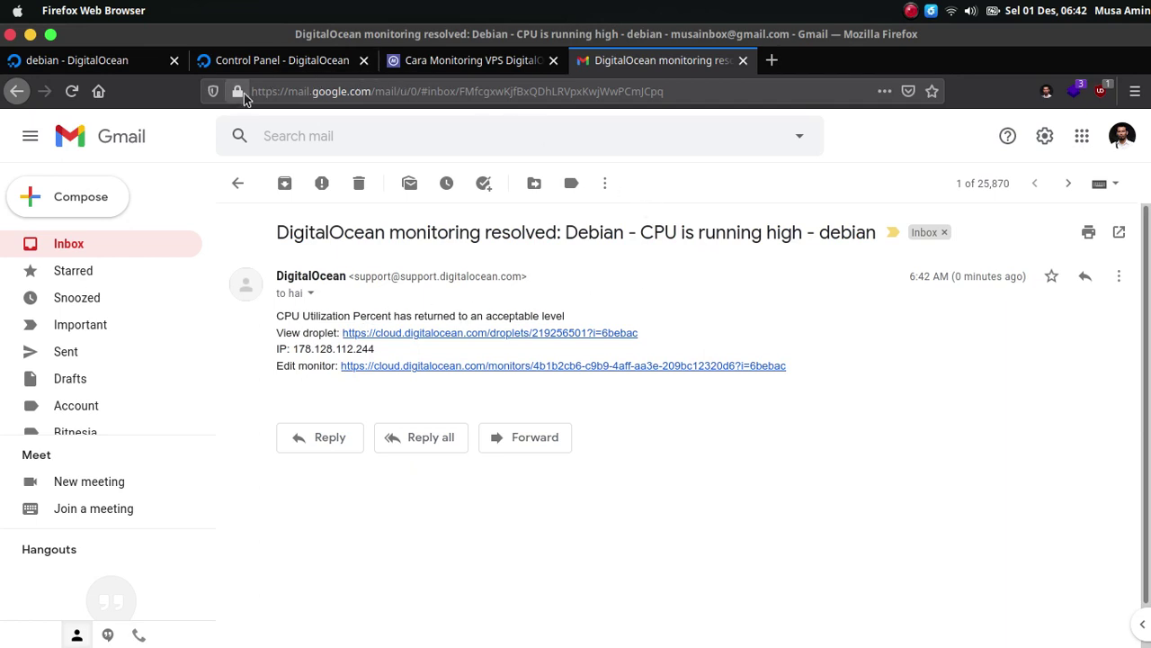
# - Go from the monitoring resolved e-mail to the debian Droplet's graphs and review the CPU usage over the last hour
pyautogui.click(148, 66)
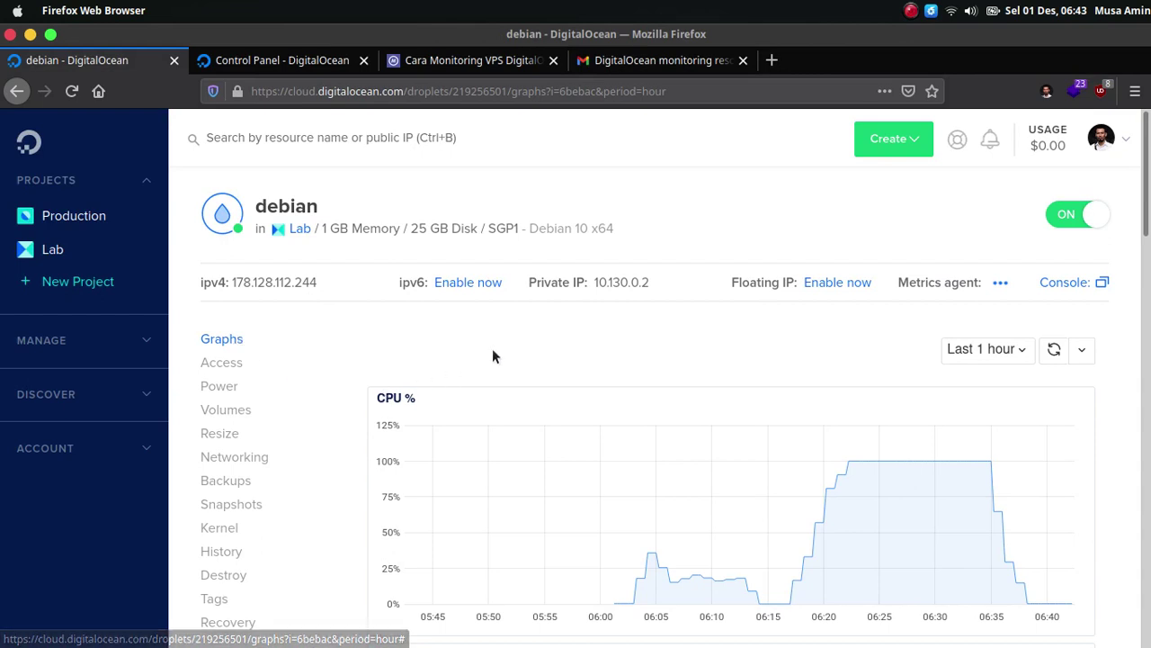
pyautogui.scroll(-3, 494, 354)
pyautogui.moveTo(1145, 237); pyautogui.dragTo(1145, 135)
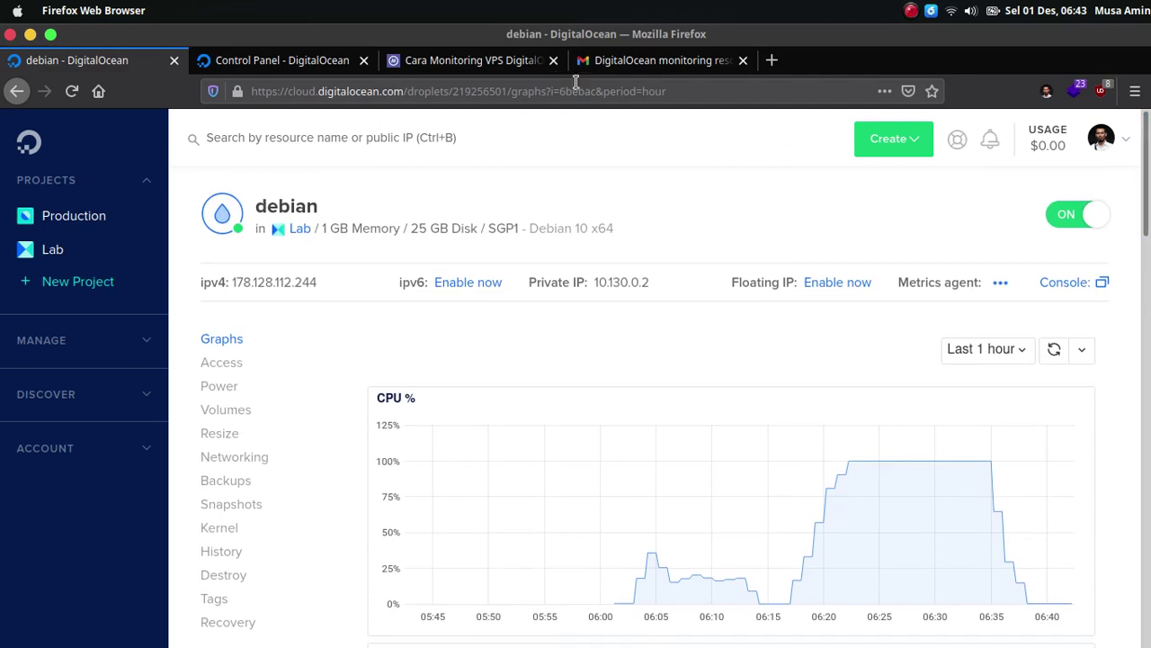
# - Review the monitoring tutorial article from Install do-agent through Alert Policies and stress to its end, and return to the Droplet's graphs
pyautogui.click(524, 65)
pyautogui.moveTo(1146, 442); pyautogui.dragTo(1146, 238)
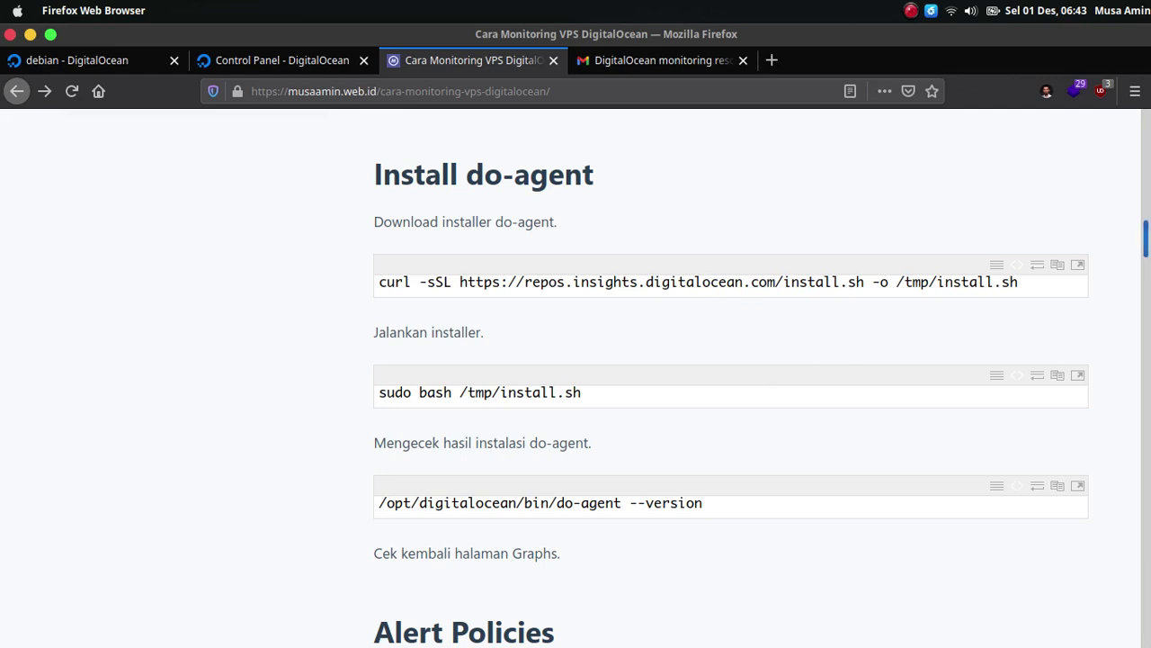
pyautogui.scroll(-5, 761, 385)
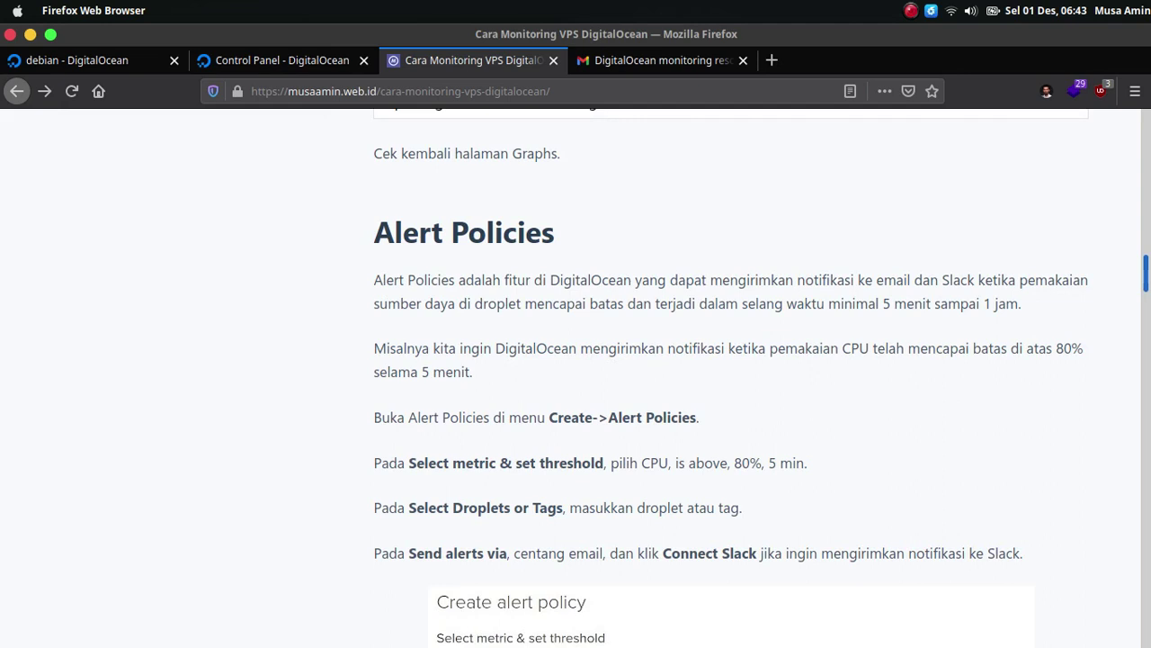
pyautogui.scroll(-1, 954, 322)
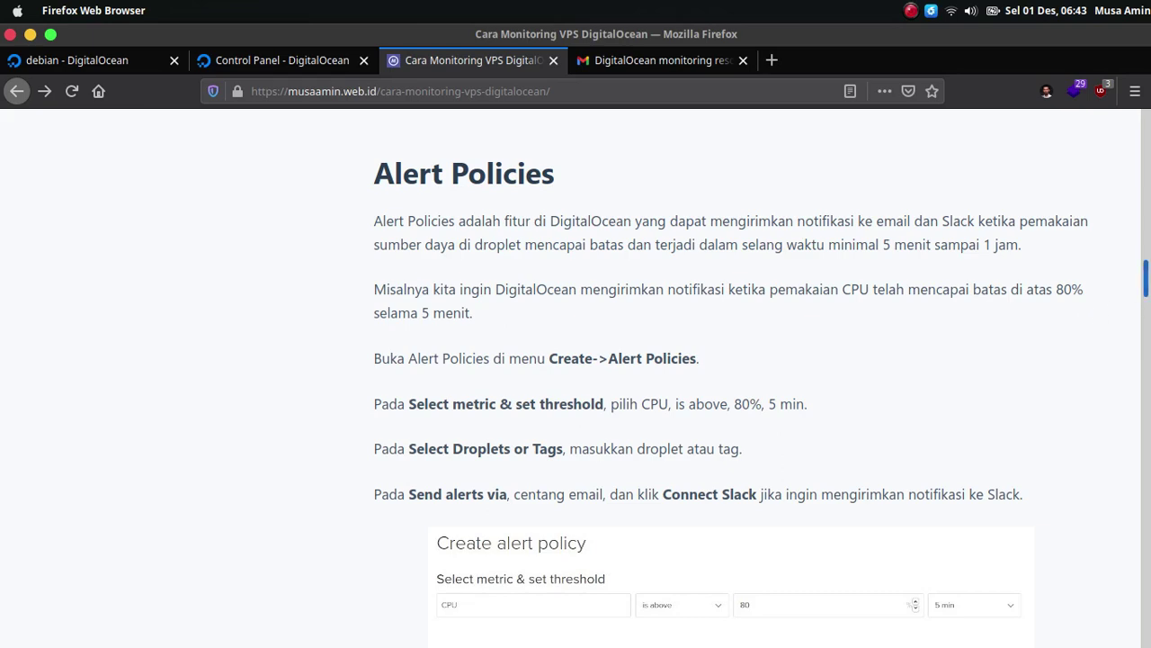
pyautogui.scroll(-10, 719, 378)
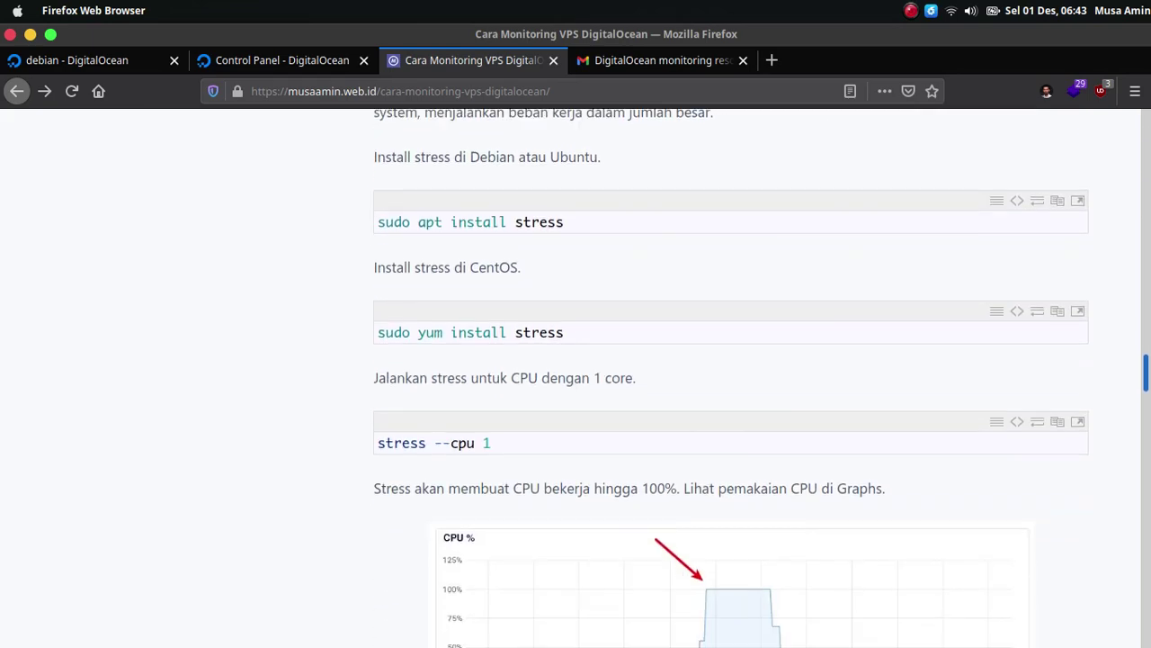
pyautogui.scroll(-9, 1148, 456)
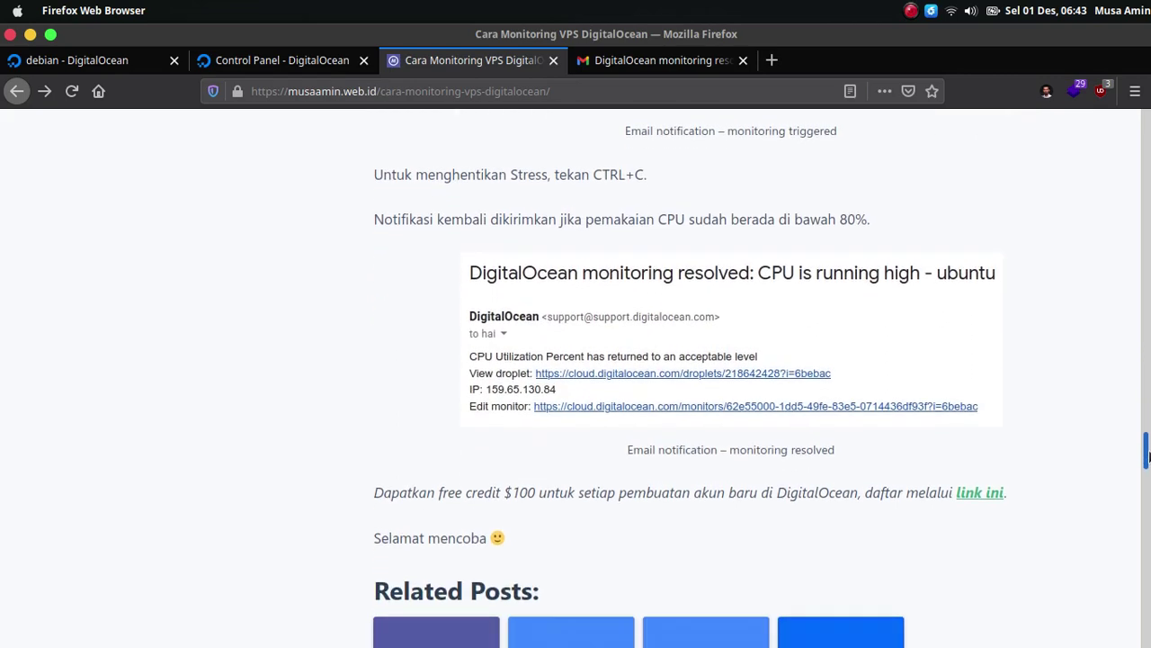
pyautogui.moveTo(1147, 456); pyautogui.dragTo(1148, 477)
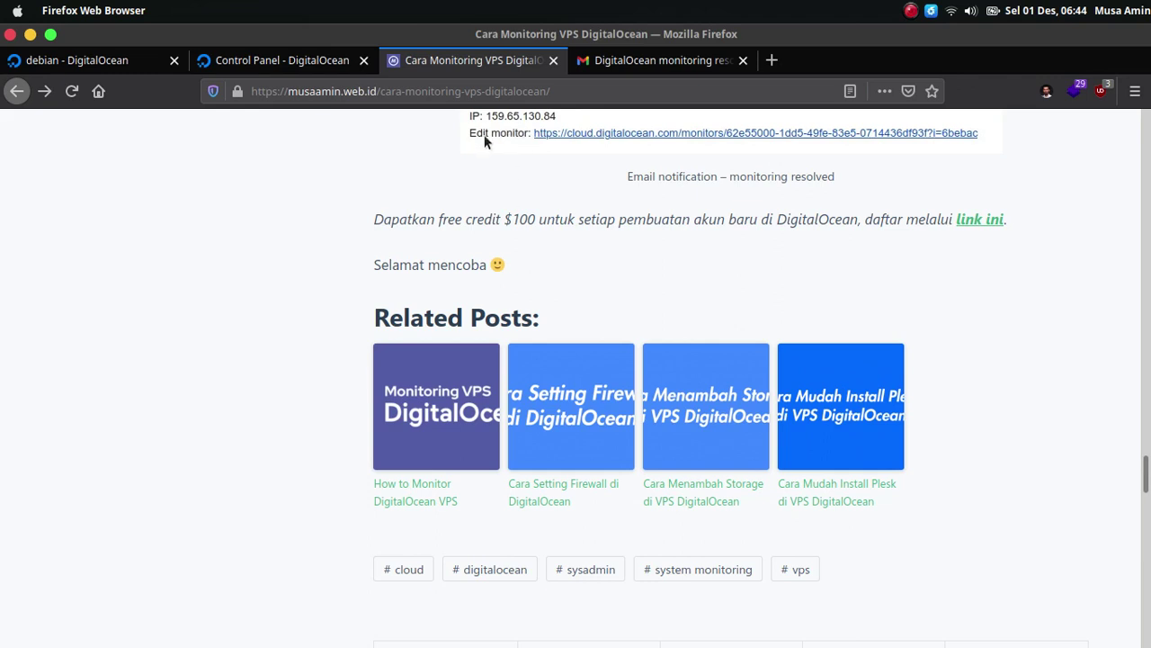
pyautogui.click(144, 61)
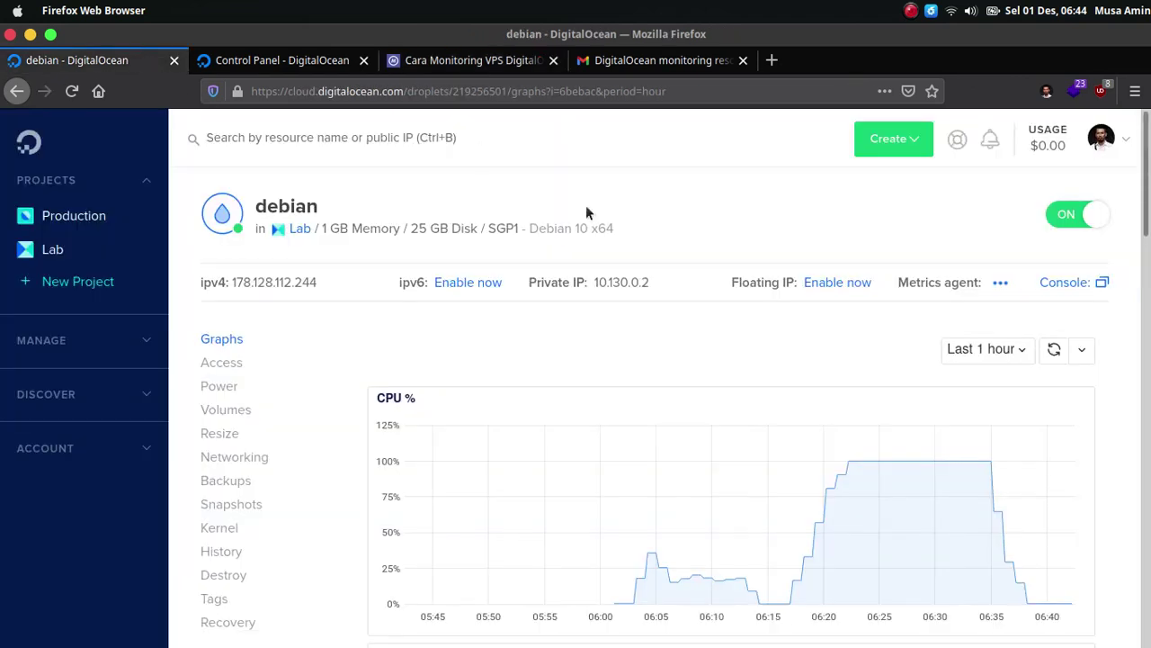